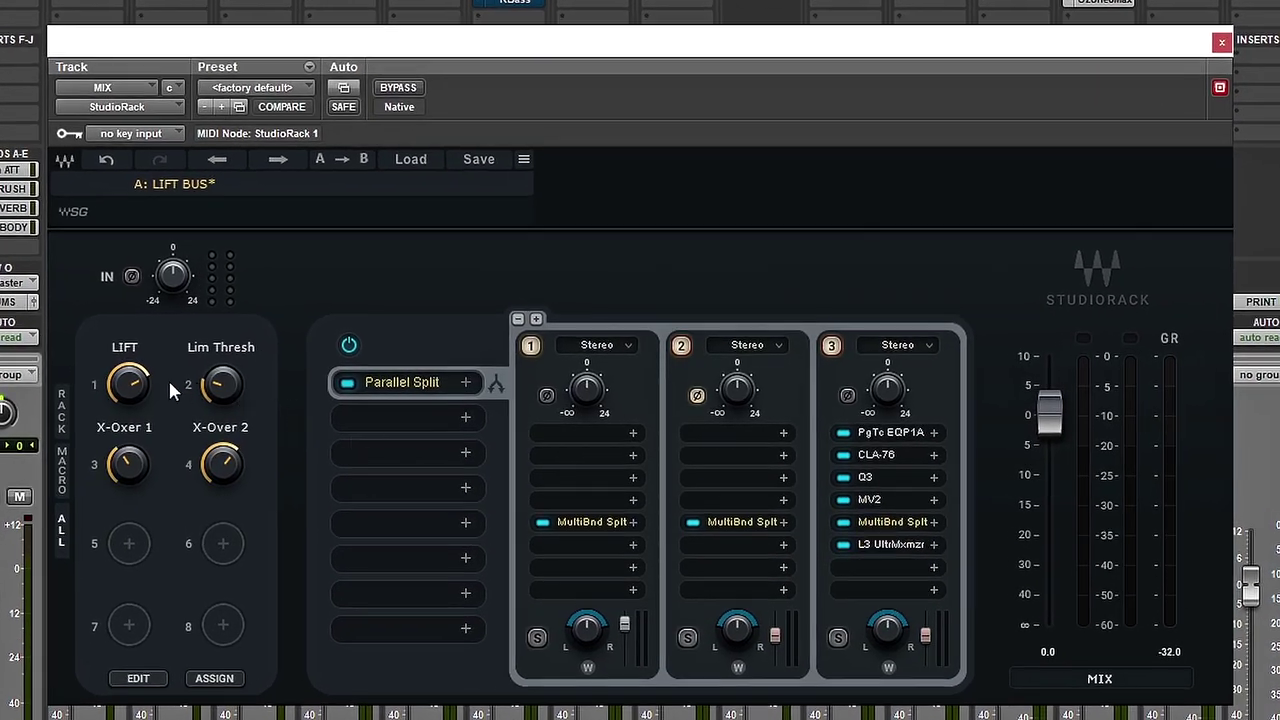
# - Show the rack and macro sections together and insert a Parallel Split in the first rack slot
pyautogui.moveTo(129, 385); pyautogui.dragTo(129, 460)
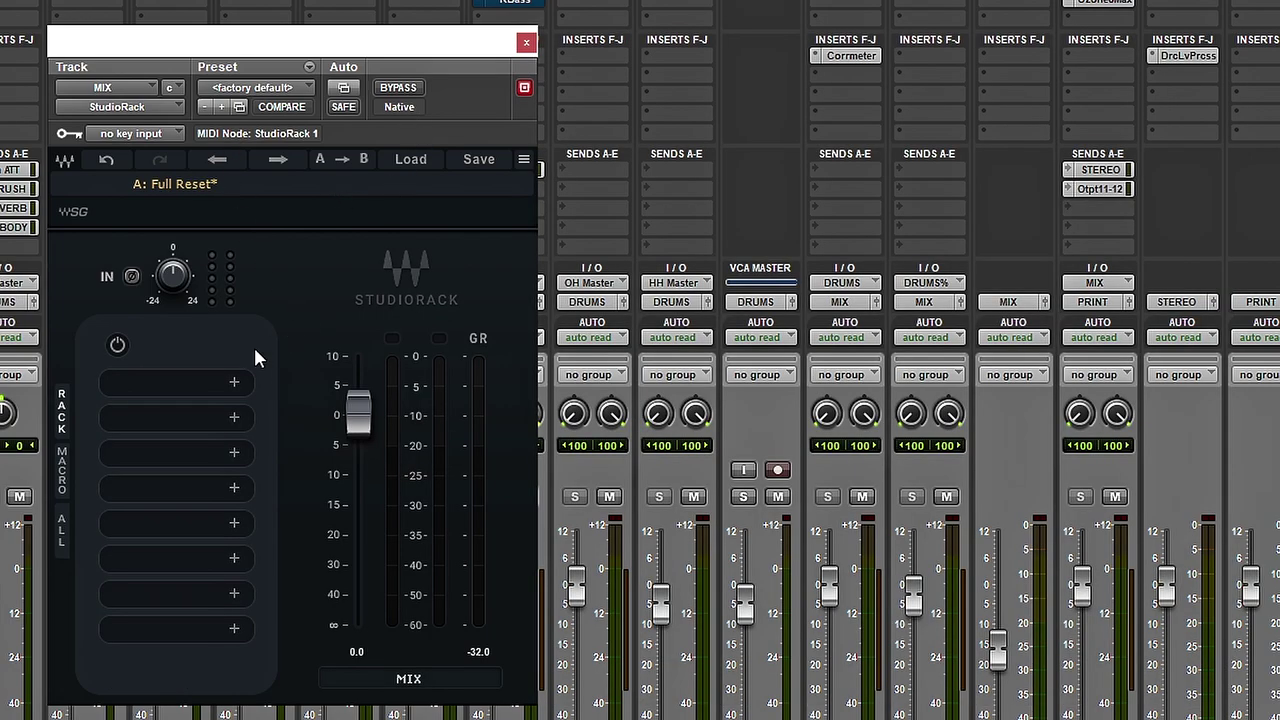
pyautogui.click(62, 529)
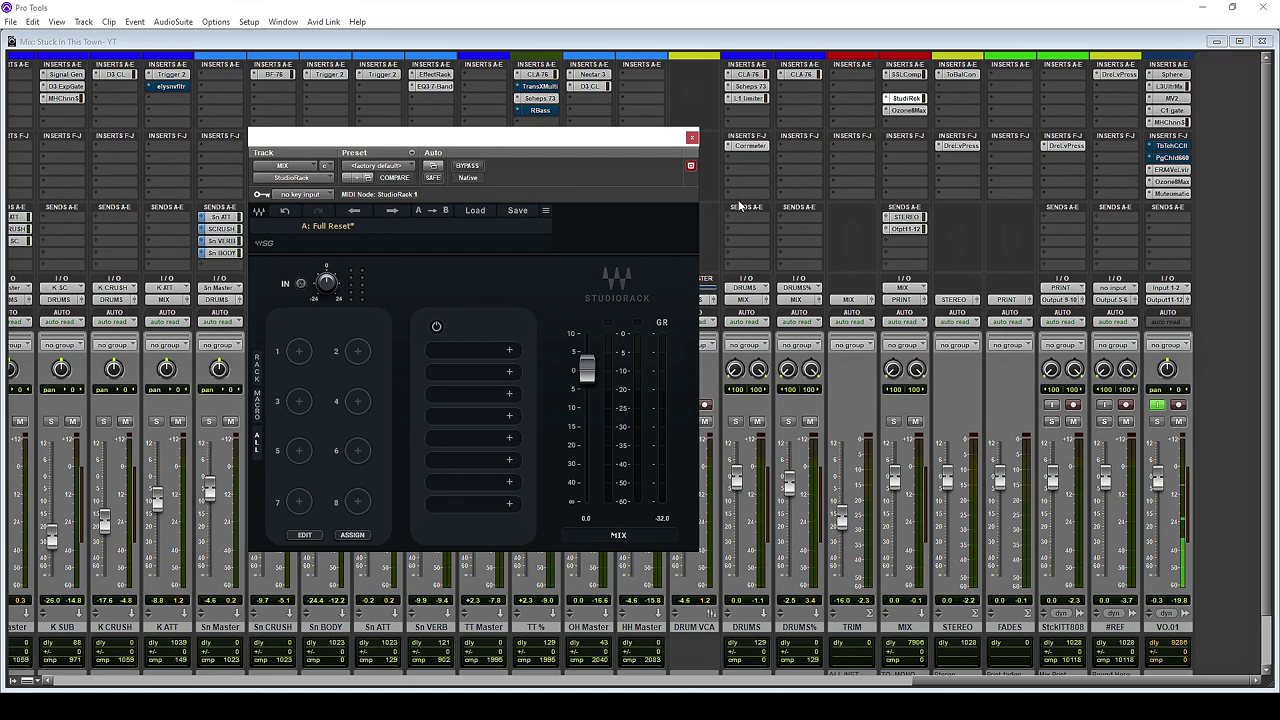
pyautogui.click(491, 355)
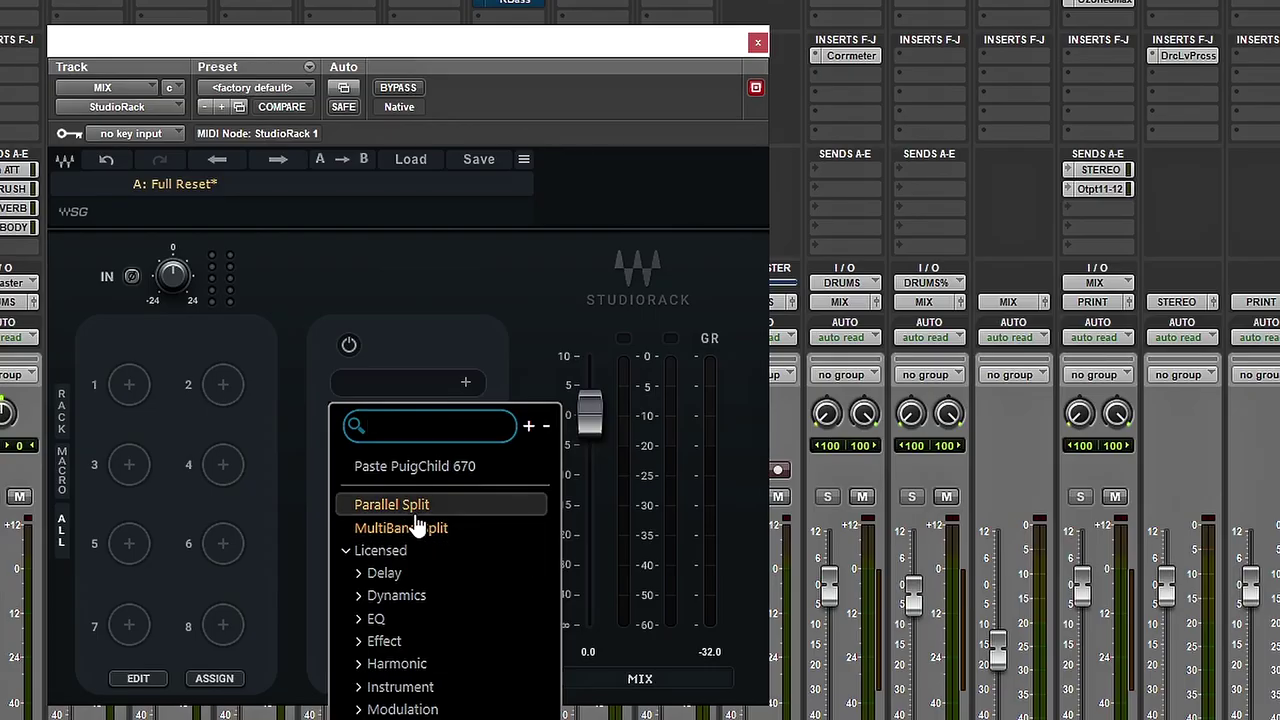
pyautogui.click(416, 514)
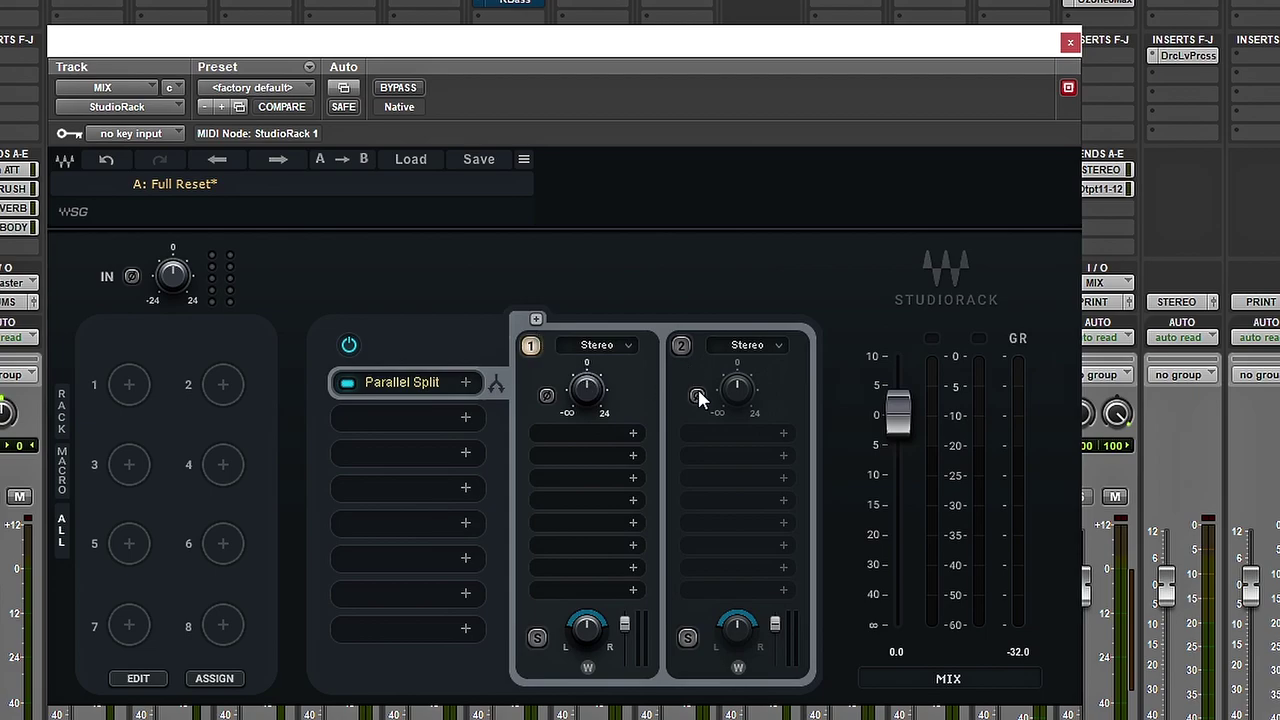
# - Invert the polarity of parallel rack 2 and unmute that rack
pyautogui.click(698, 396)
pyautogui.click(682, 345)
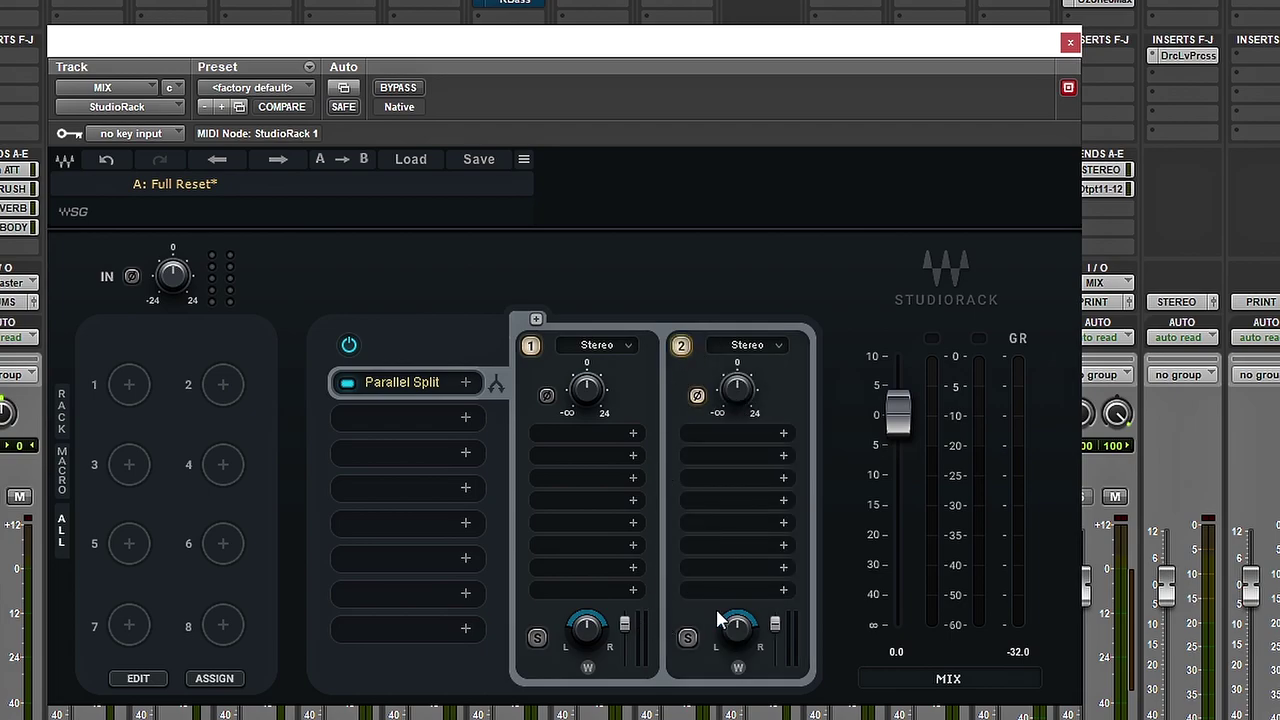
# - Assign both the output fader and the mute of parallel rack 2 to Macro 1
pyautogui.rightClick(778, 626)
pyautogui.moveTo(930, 690)
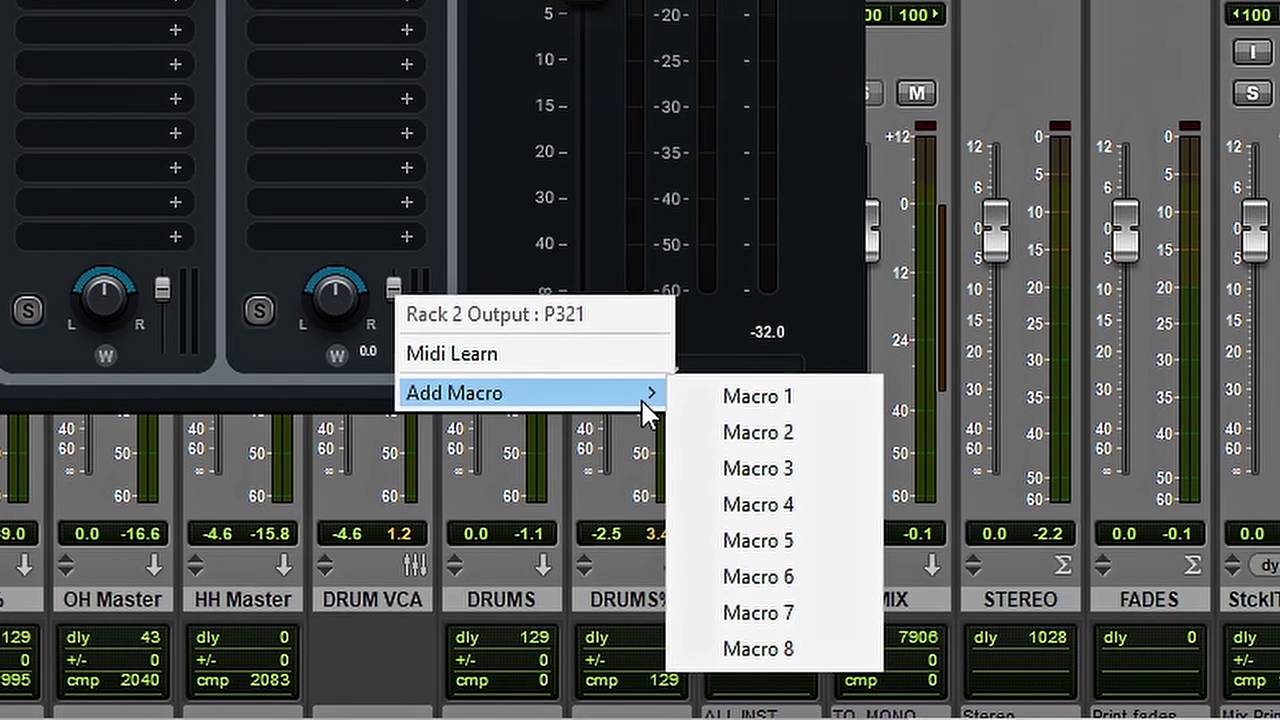
pyautogui.click(740, 395)
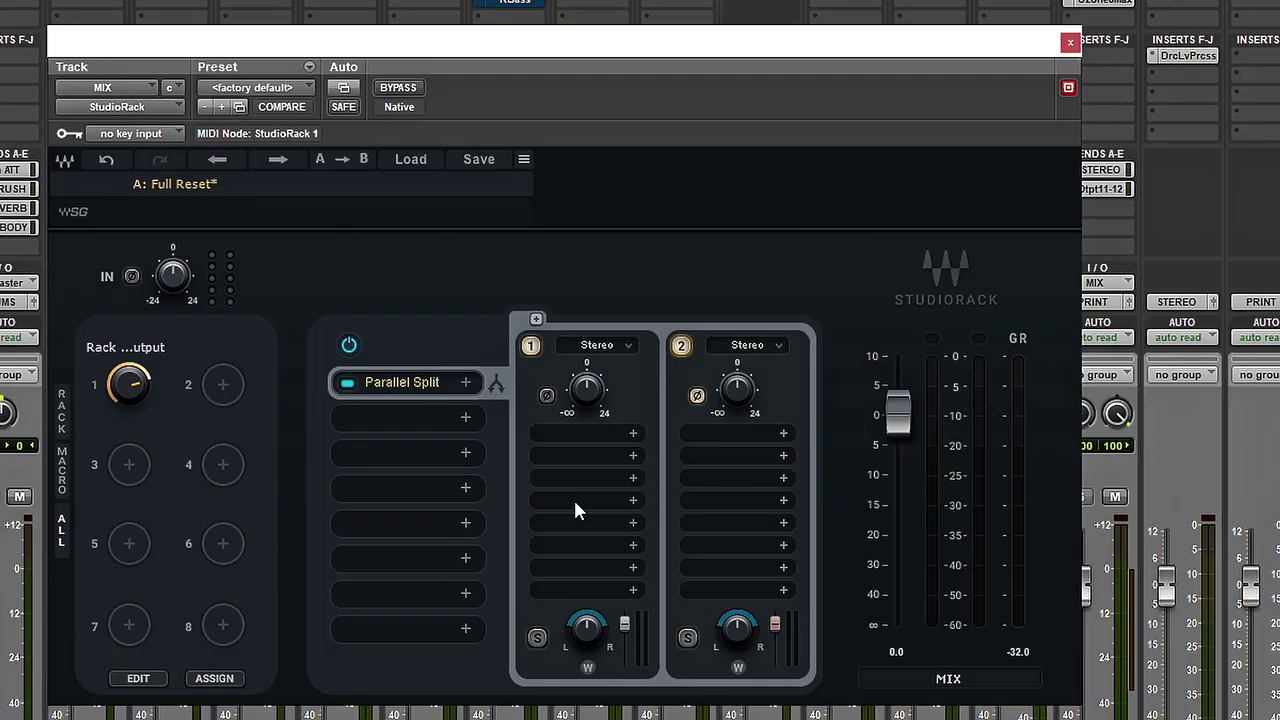
pyautogui.rightClick(681, 352)
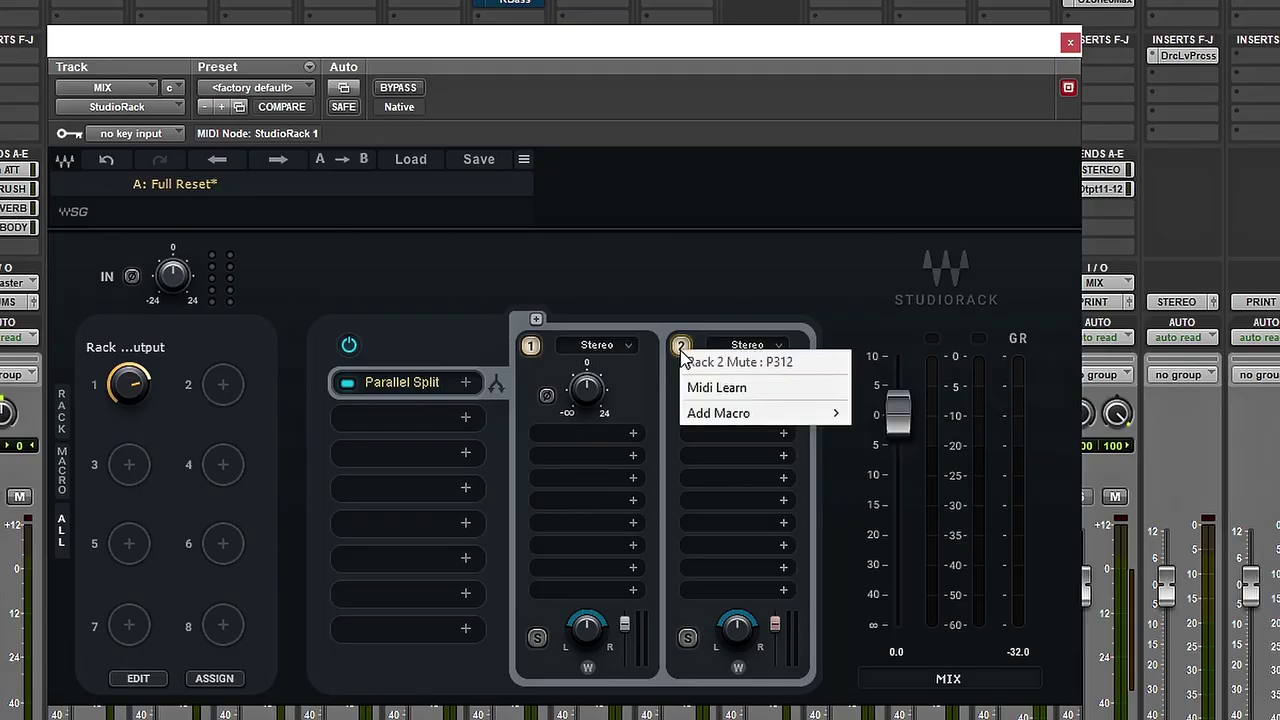
pyautogui.moveTo(720, 410)
pyautogui.click(938, 415)
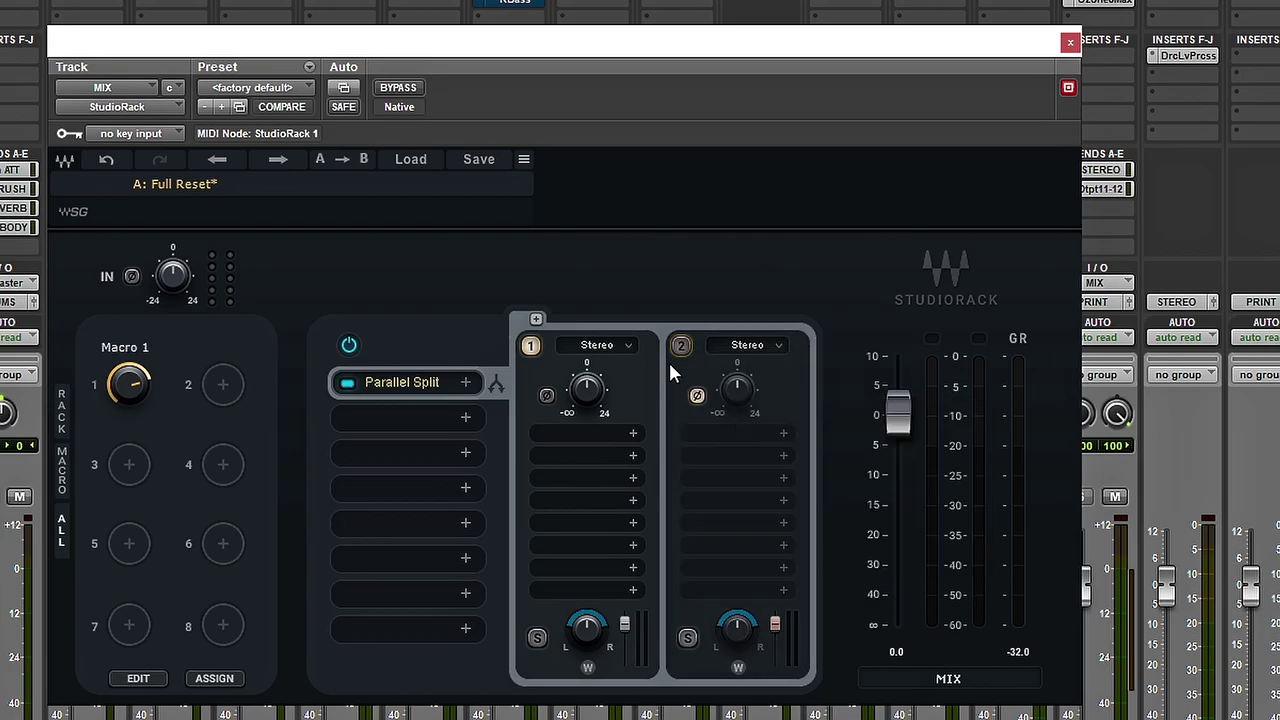
# - Edit Macro 1's mappings: swap the Rack 2 Mute range to Off–On and set the Rack 2 Output maximum to 0.0
pyautogui.moveTo(130, 385); pyautogui.dragTo(130, 450)
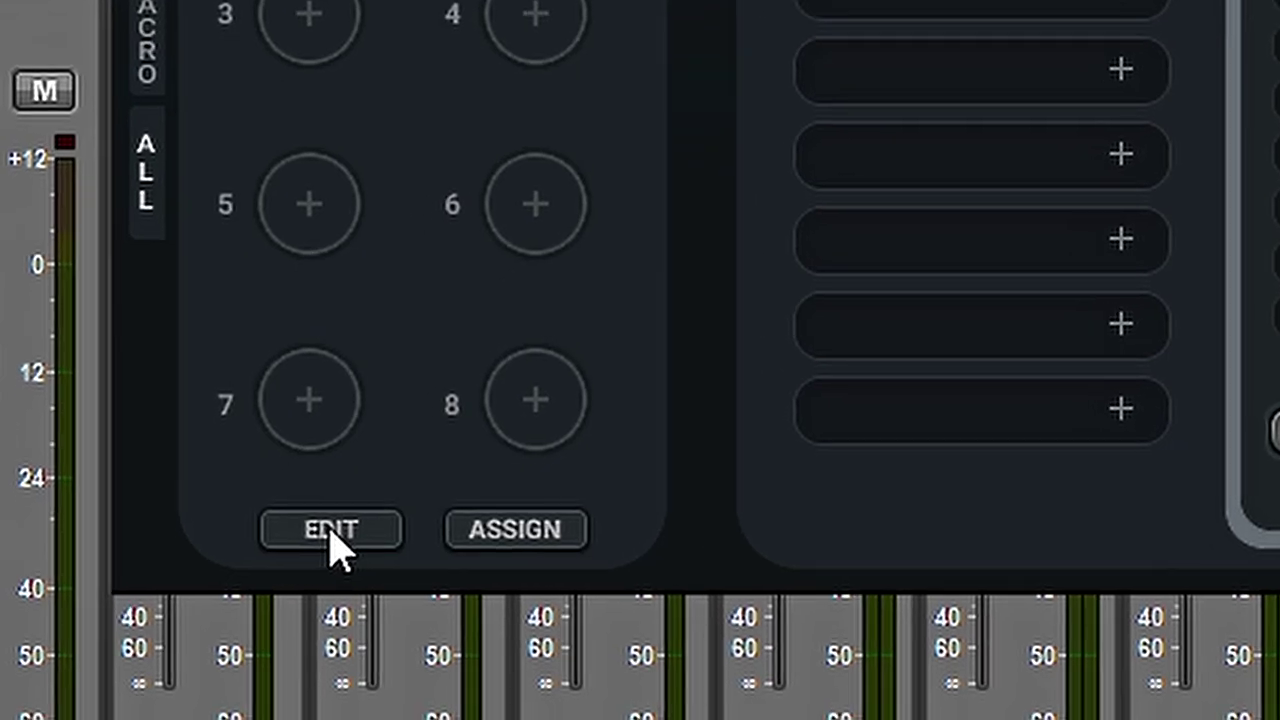
pyautogui.click(331, 530)
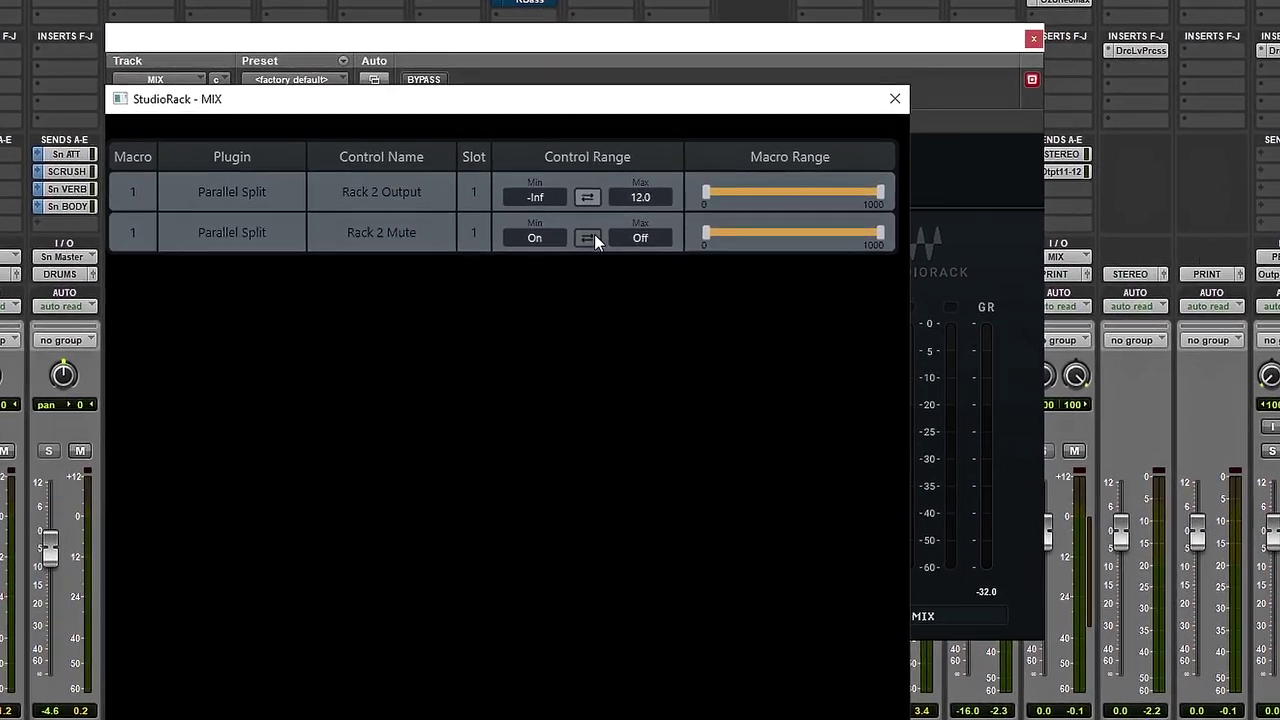
pyautogui.click(588, 237)
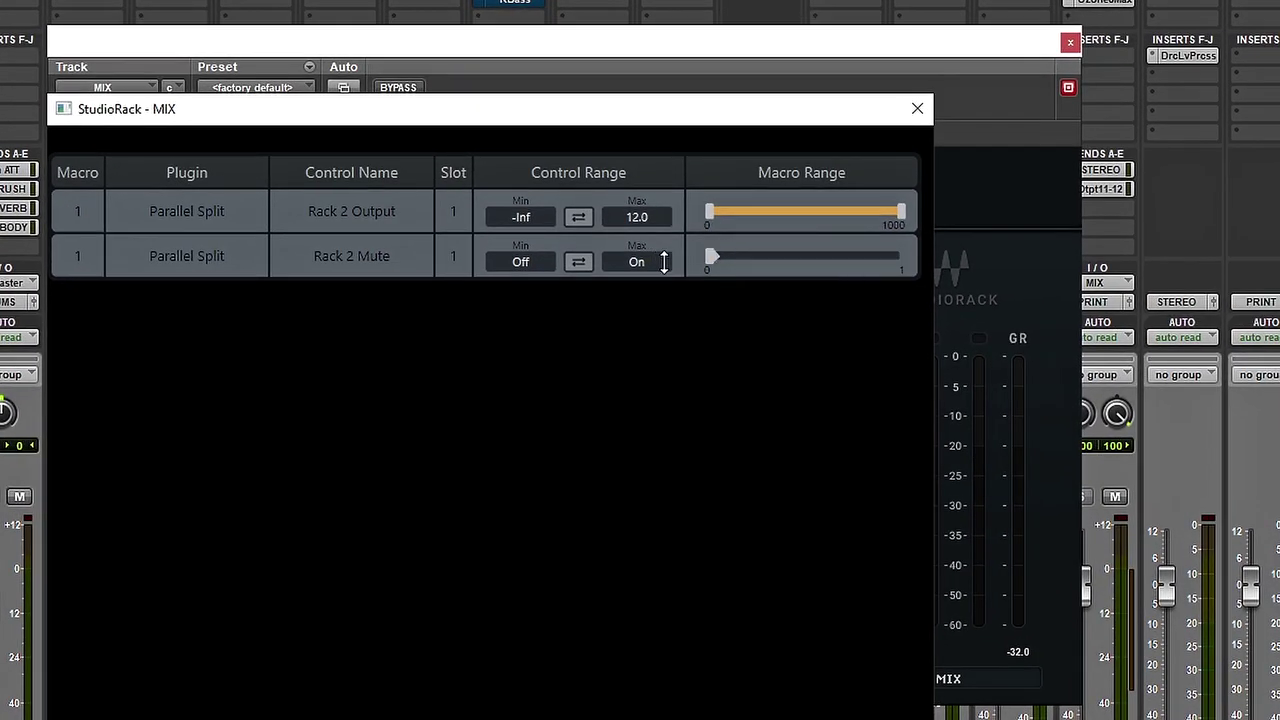
pyautogui.click(637, 217)
pyautogui.write('0')
pyautogui.press('Return')
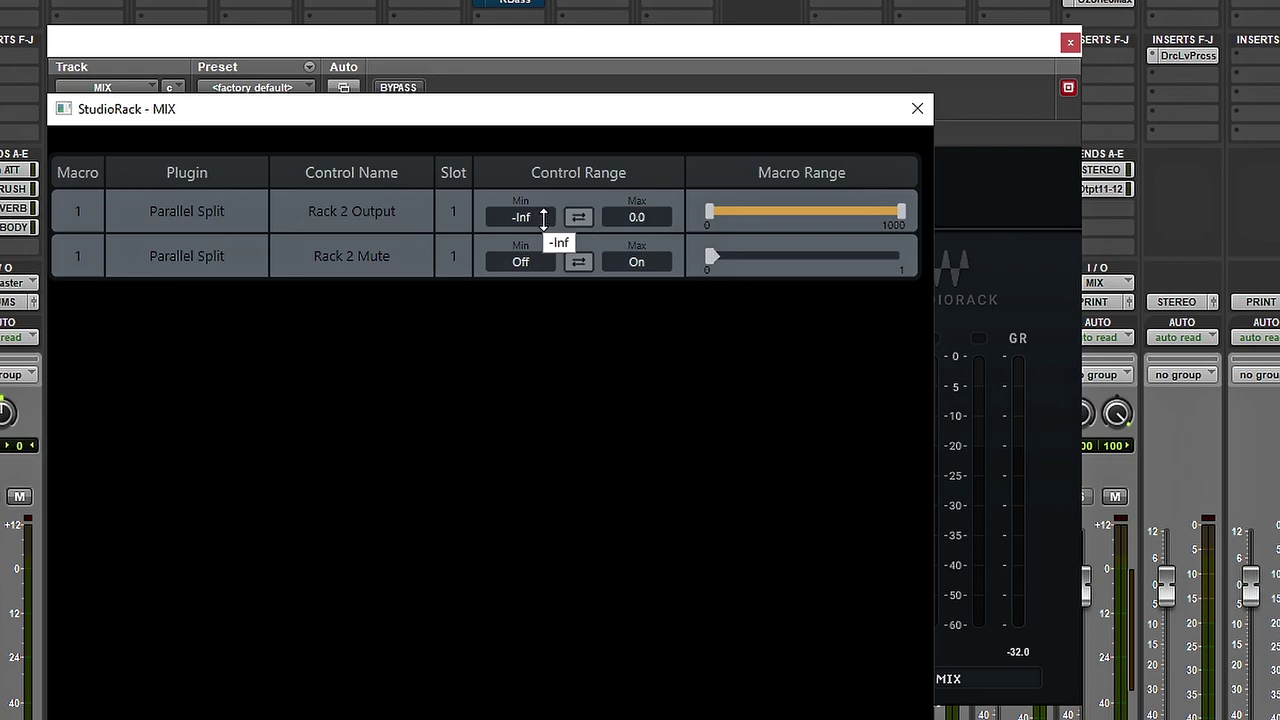
pyautogui.click(918, 108)
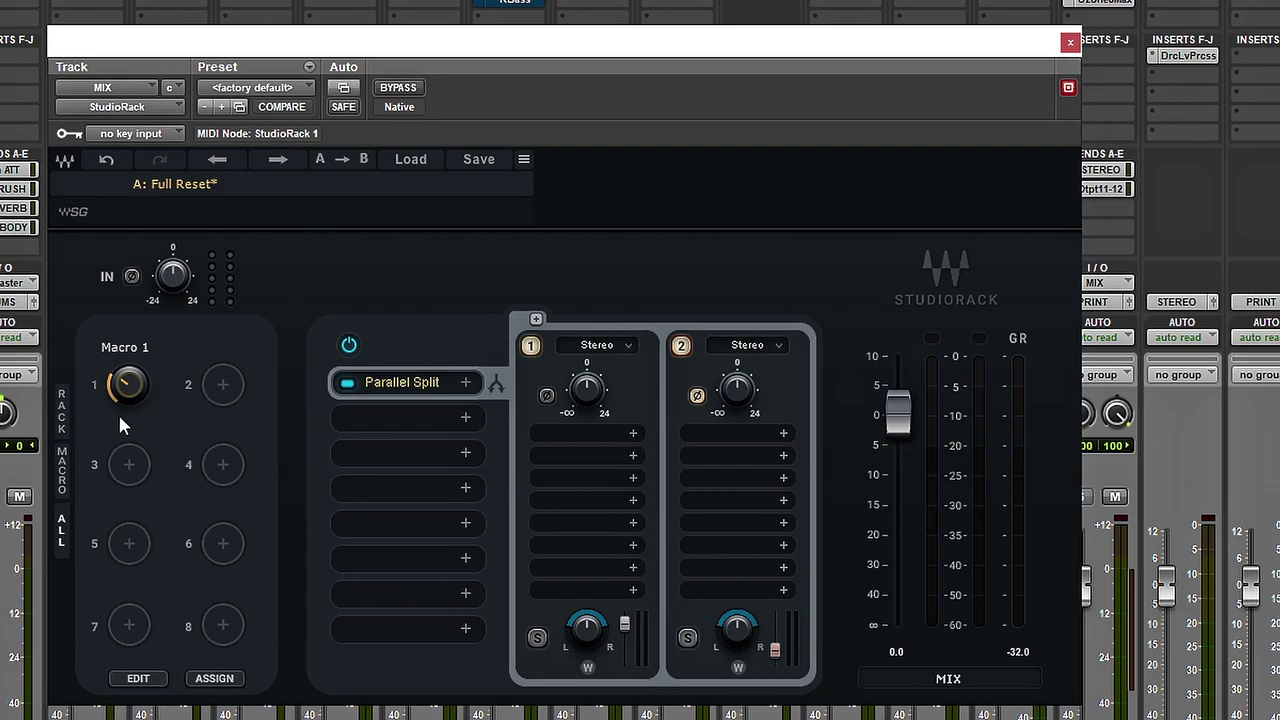
# - Play the mix while sweeping Macro 1 from 0 to 1000 to test the phase cancellation, ending back at 0
pyautogui.moveTo(124, 386)
pyautogui.mouseDown()
pyautogui.moveTo(124, 285)
pyautogui.moveTo(122, 379)
pyautogui.mouseUp()
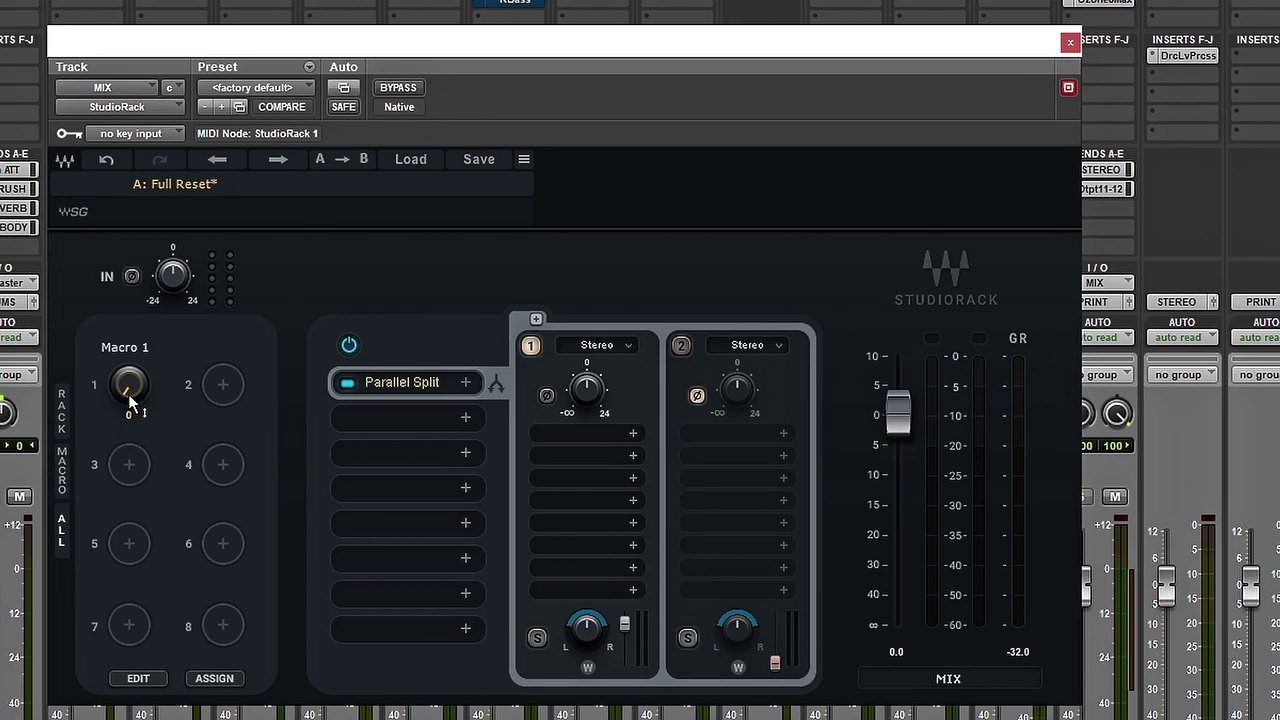
pyautogui.press('space')
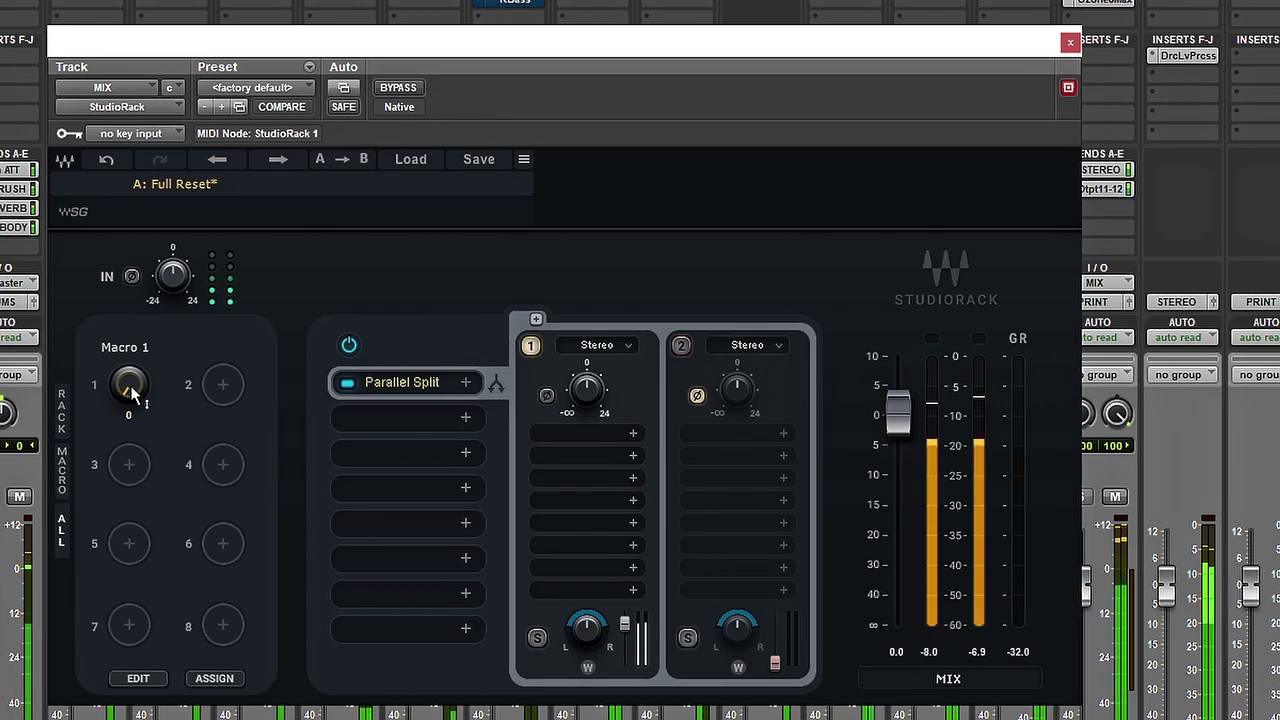
pyautogui.moveTo(129, 387); pyautogui.dragTo(129, 221)
pyautogui.moveTo(130, 334); pyautogui.dragTo(130, 300)
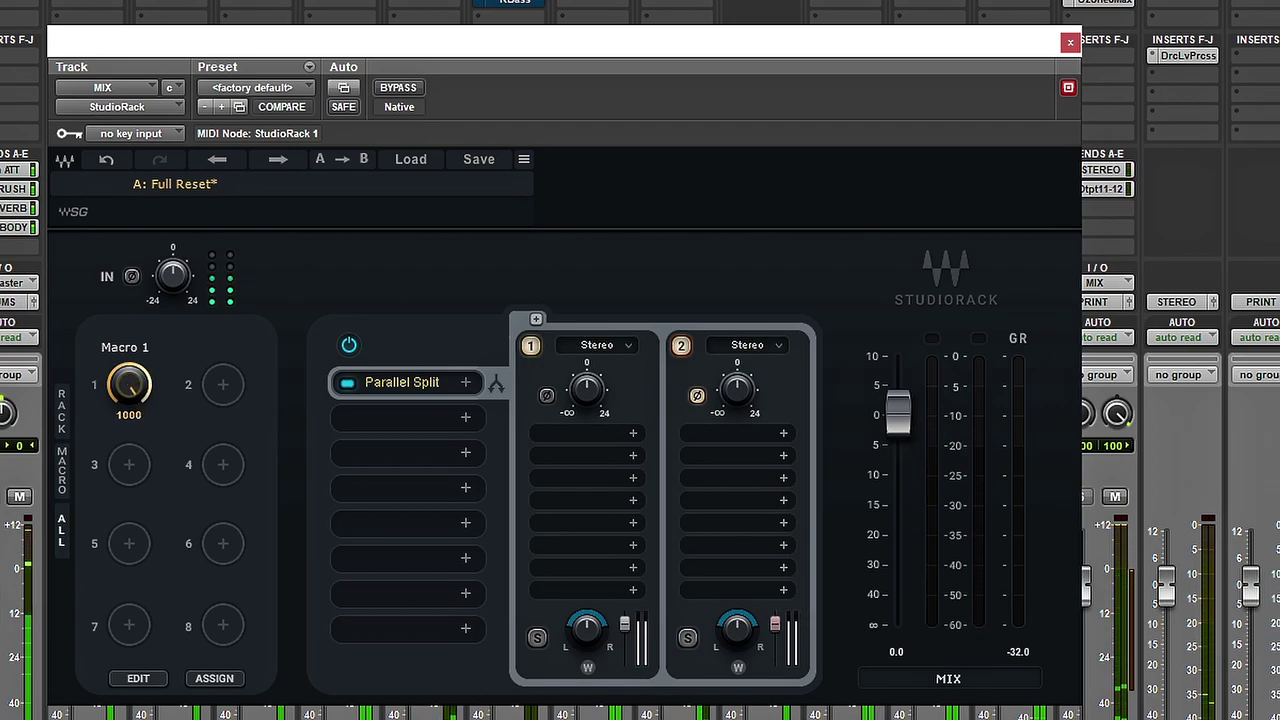
pyautogui.moveTo(130, 300)
pyautogui.mouseDown()
pyautogui.moveTo(130, 330)
pyautogui.moveTo(130, 297)
pyautogui.mouseUp()
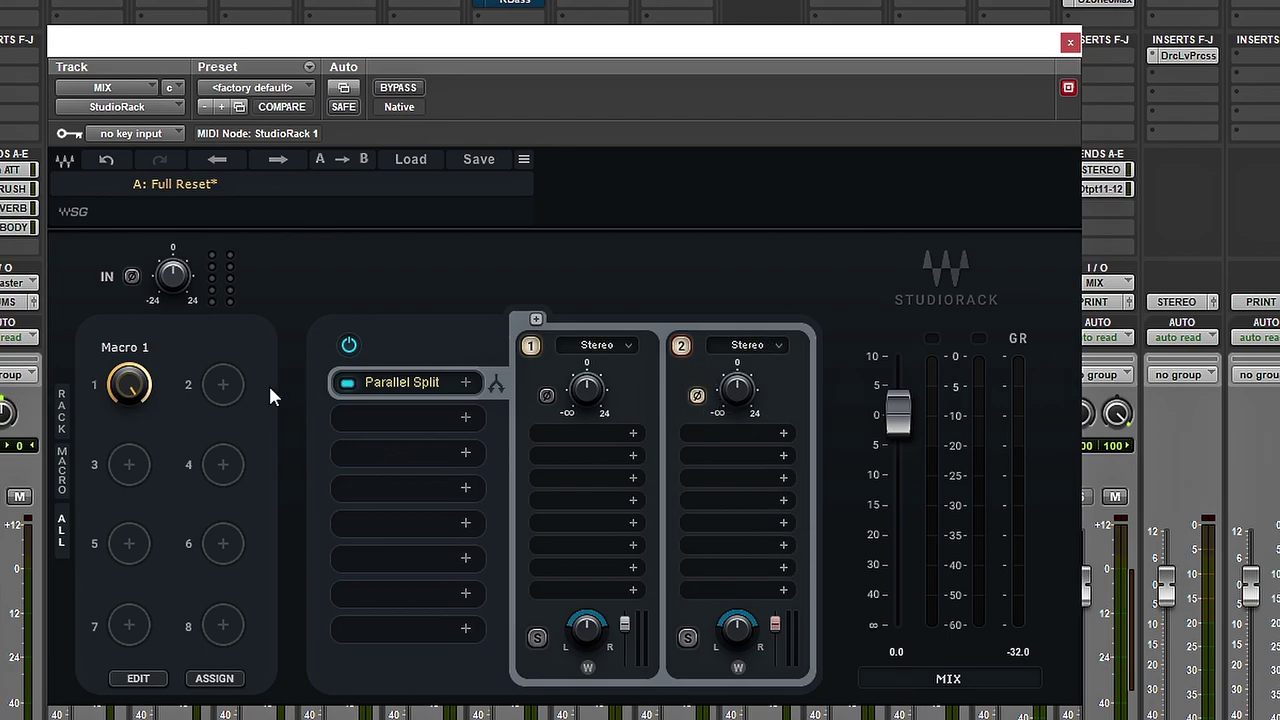
pyautogui.moveTo(129, 385); pyautogui.dragTo(129, 475)
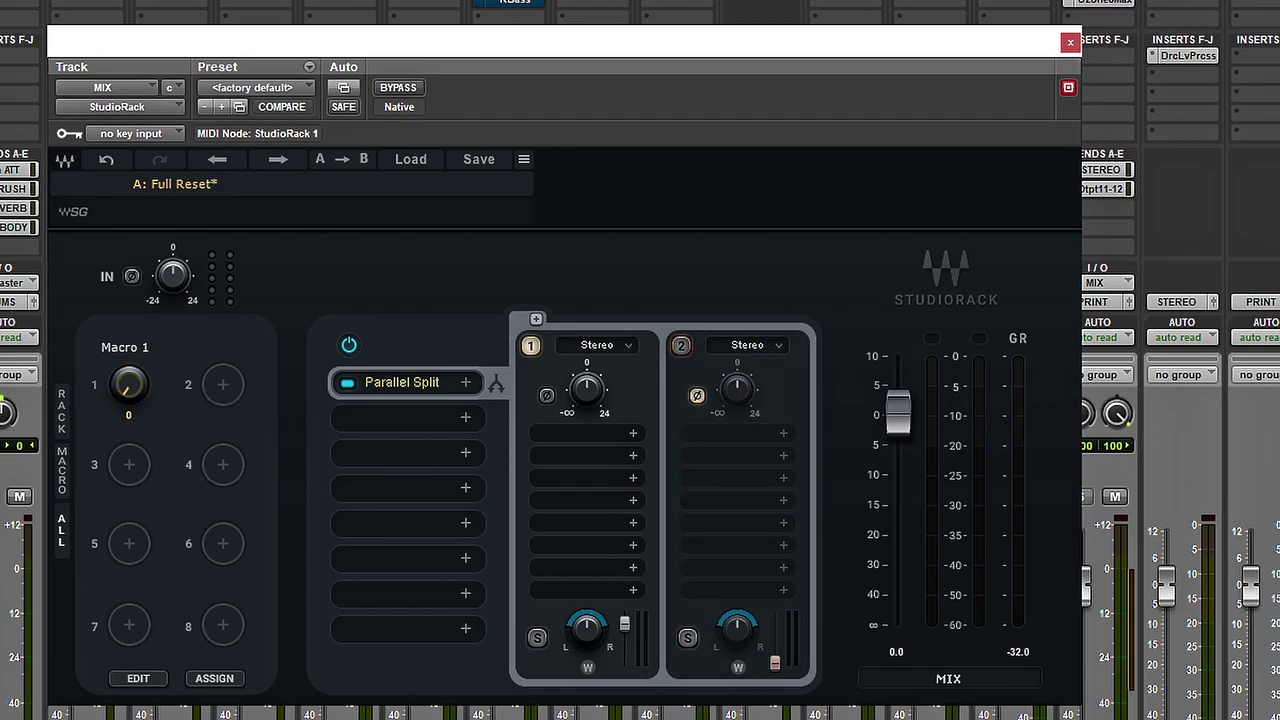
# - Add a third parallel rack to the split and assign its mute to Macro 1
pyautogui.click(536, 320)
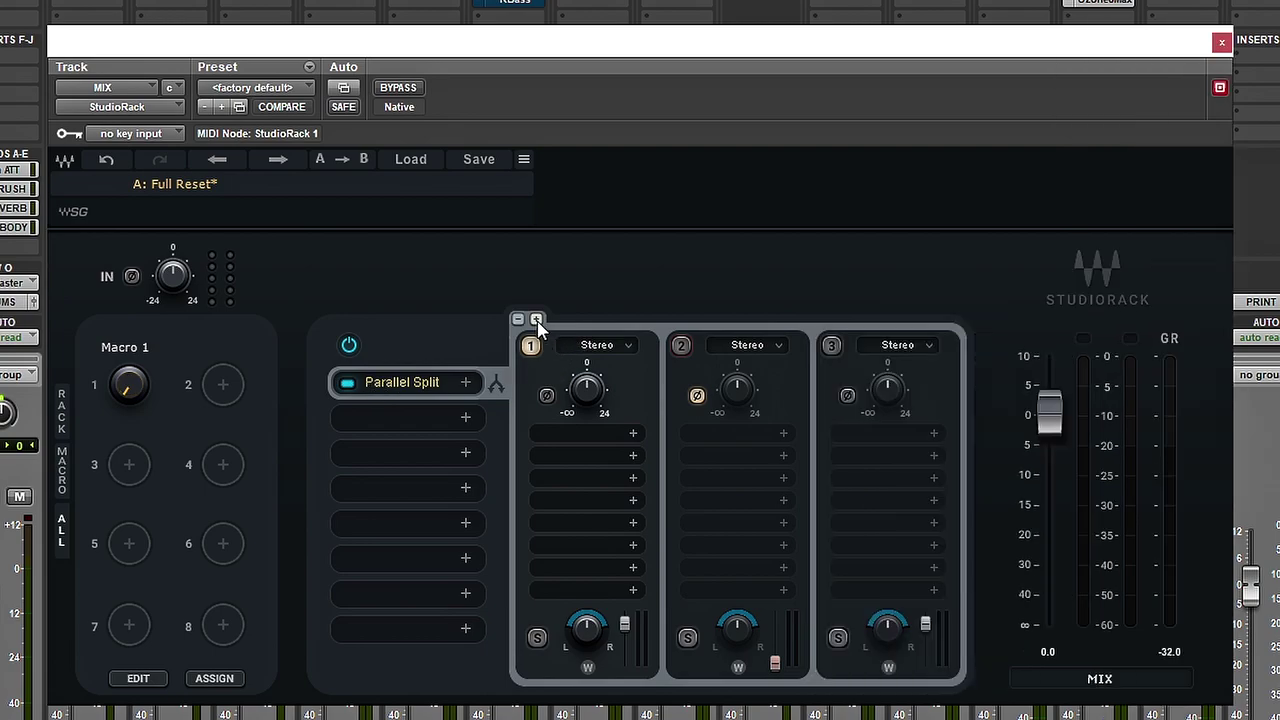
pyautogui.rightClick(833, 345)
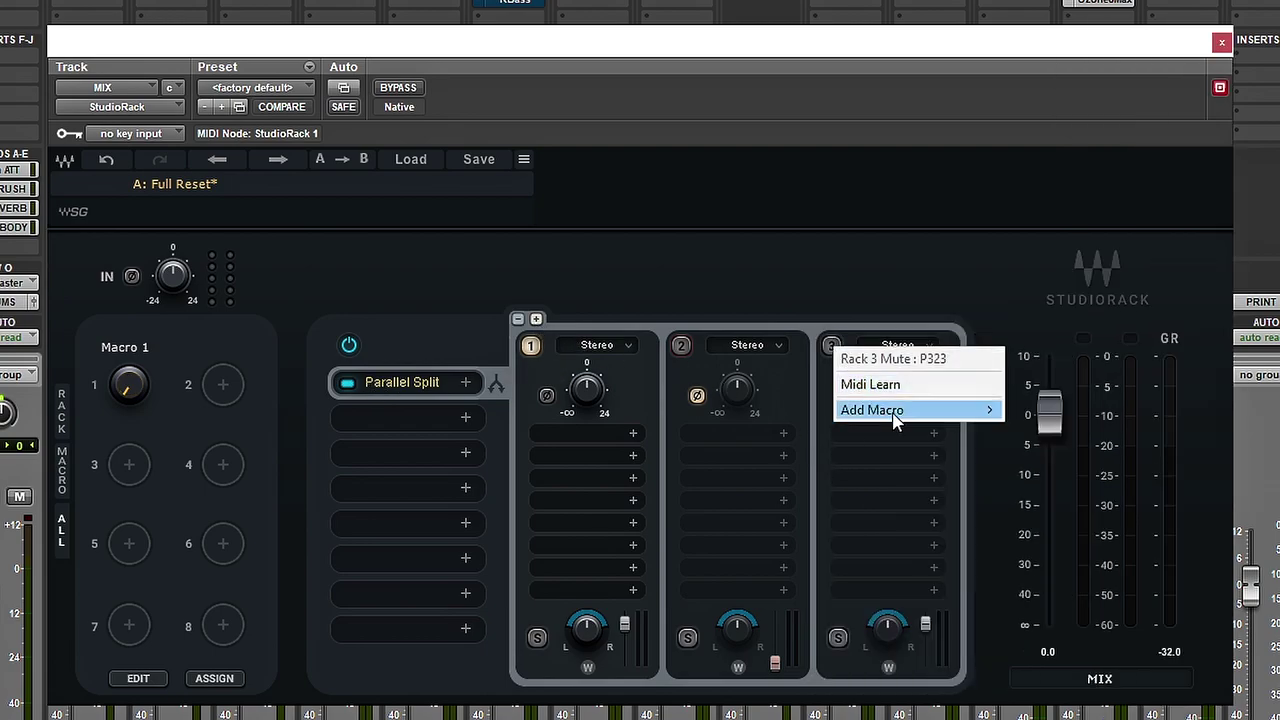
pyautogui.moveTo(894, 420)
pyautogui.click(1045, 412)
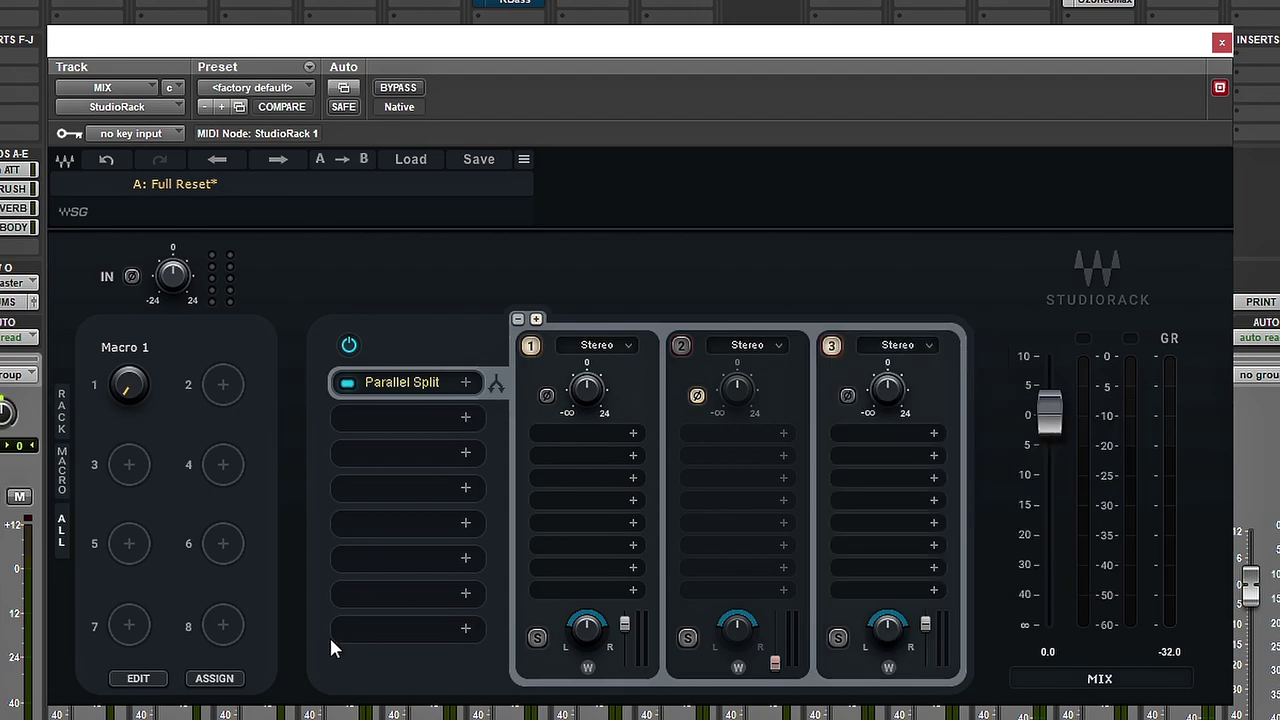
# - Swap the Rack 3 Mute control range in Macro 1's mappings to Off–On
pyautogui.click(146, 681)
pyautogui.moveTo(836, 300); pyautogui.dragTo(905, 310)
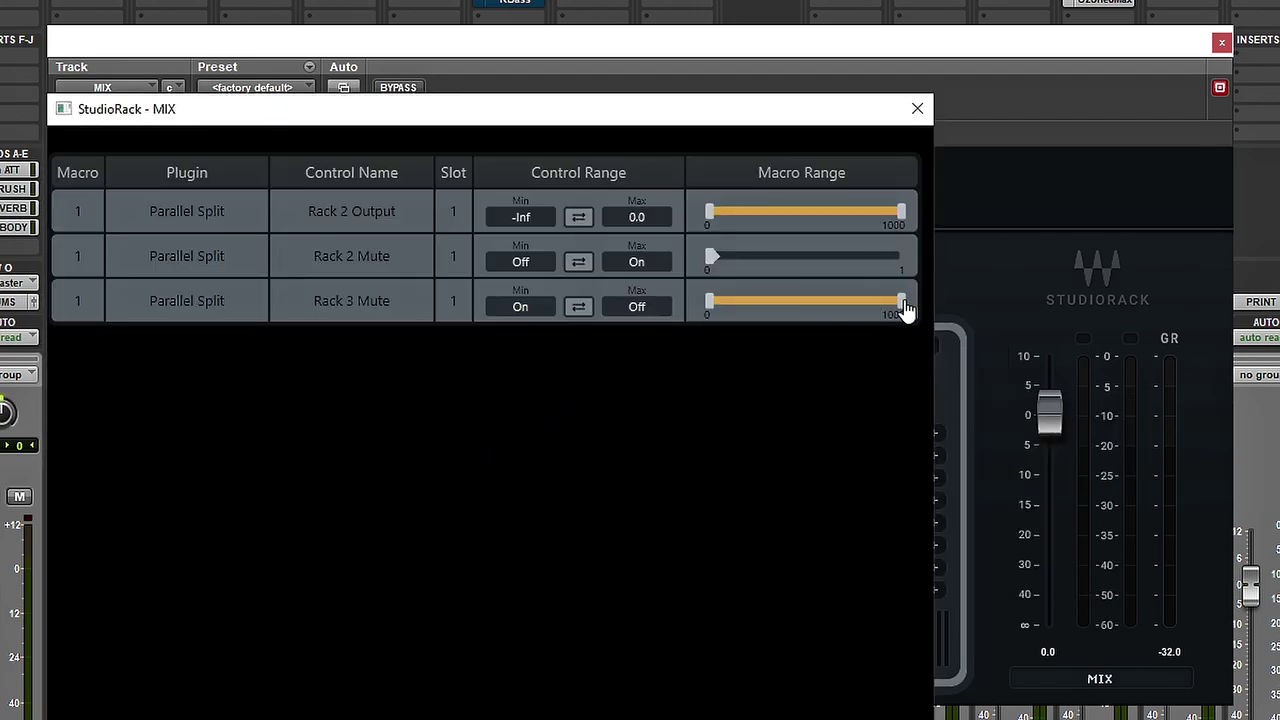
pyautogui.click(578, 306)
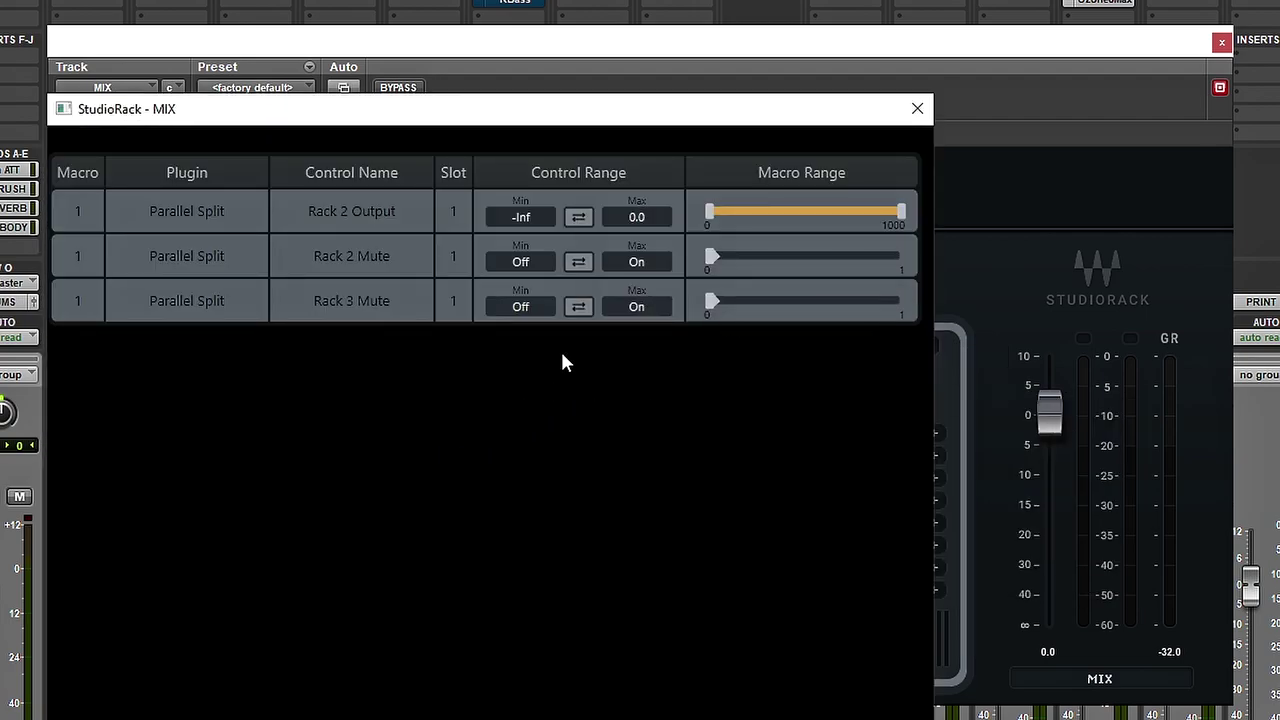
pyautogui.click(917, 109)
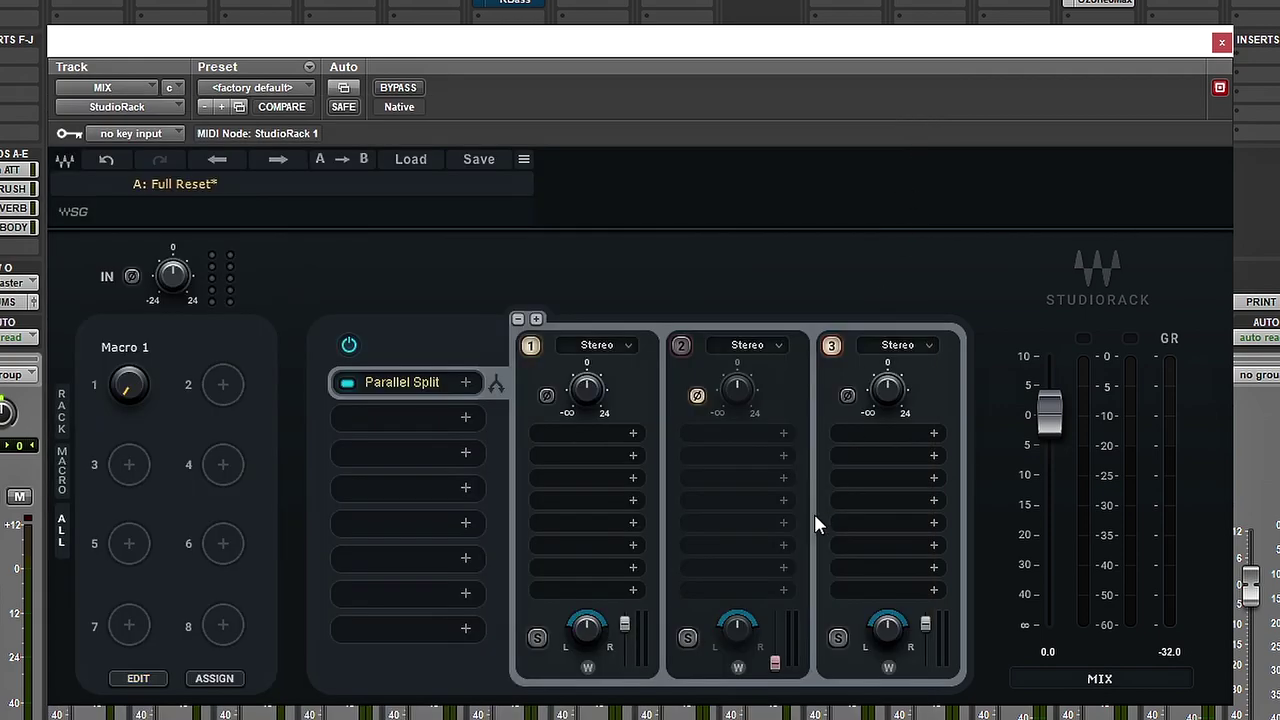
# - Assign the output fader of rack 3 to Macro 1 and set its control range maximum to 0.0
pyautogui.rightClick(926, 622)
pyautogui.click(773, 560)
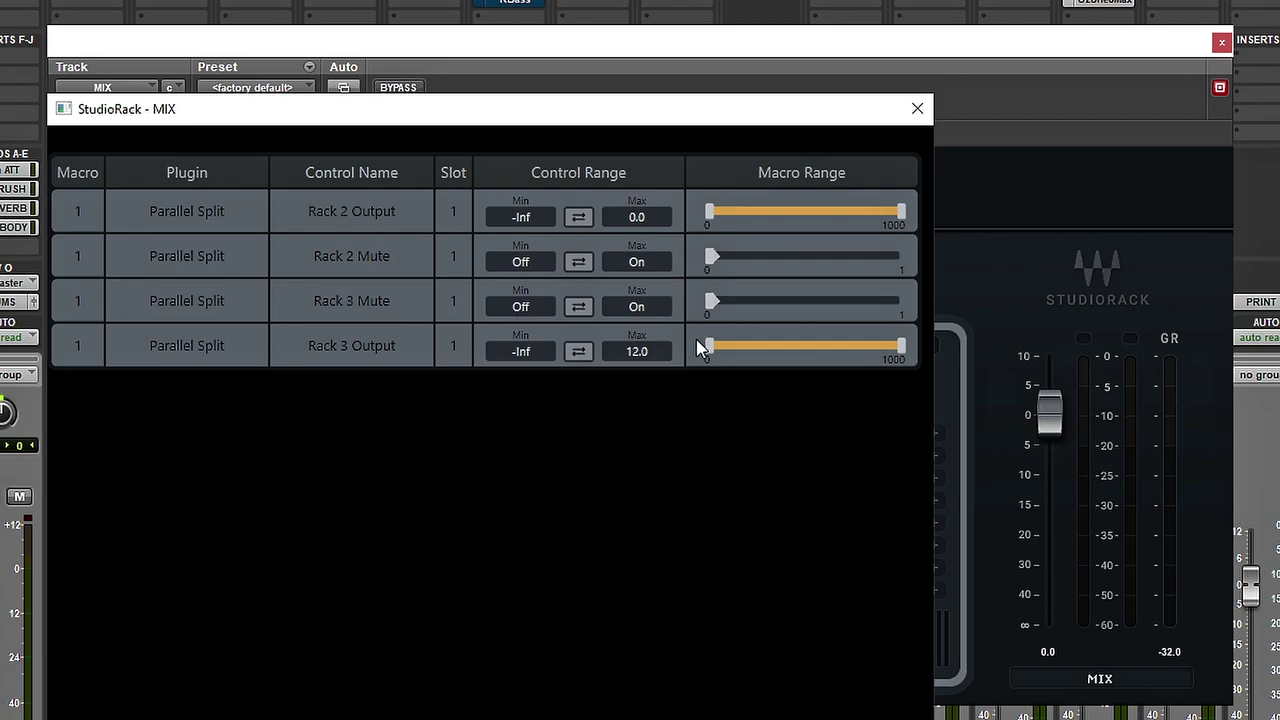
pyautogui.click(637, 351)
pyautogui.write('0')
pyautogui.press('Return')
pyautogui.click(918, 110)
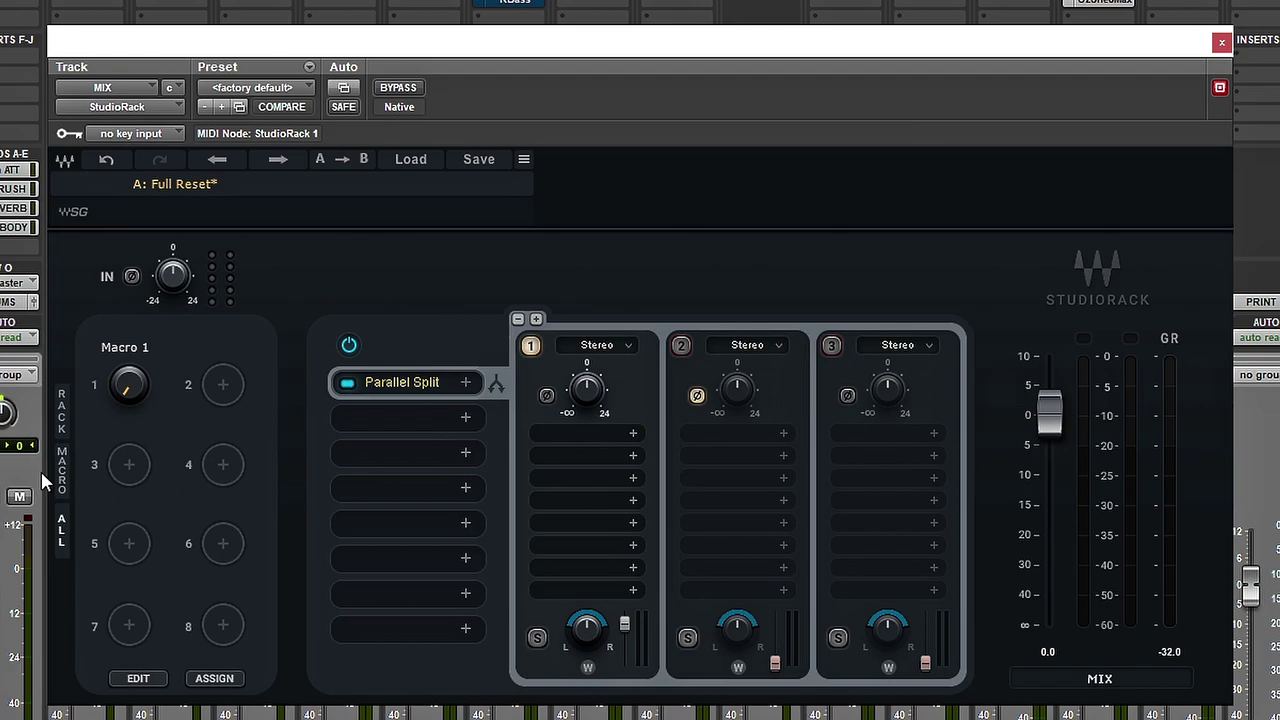
# - Raise Macro 1 to its maximum, mute racks 1 and 2 to isolate rack 3, and return the macro to minimum
pyautogui.moveTo(129, 384)
pyautogui.mouseDown()
pyautogui.moveTo(129, 484)
pyautogui.moveTo(129, 384)
pyautogui.mouseUp()
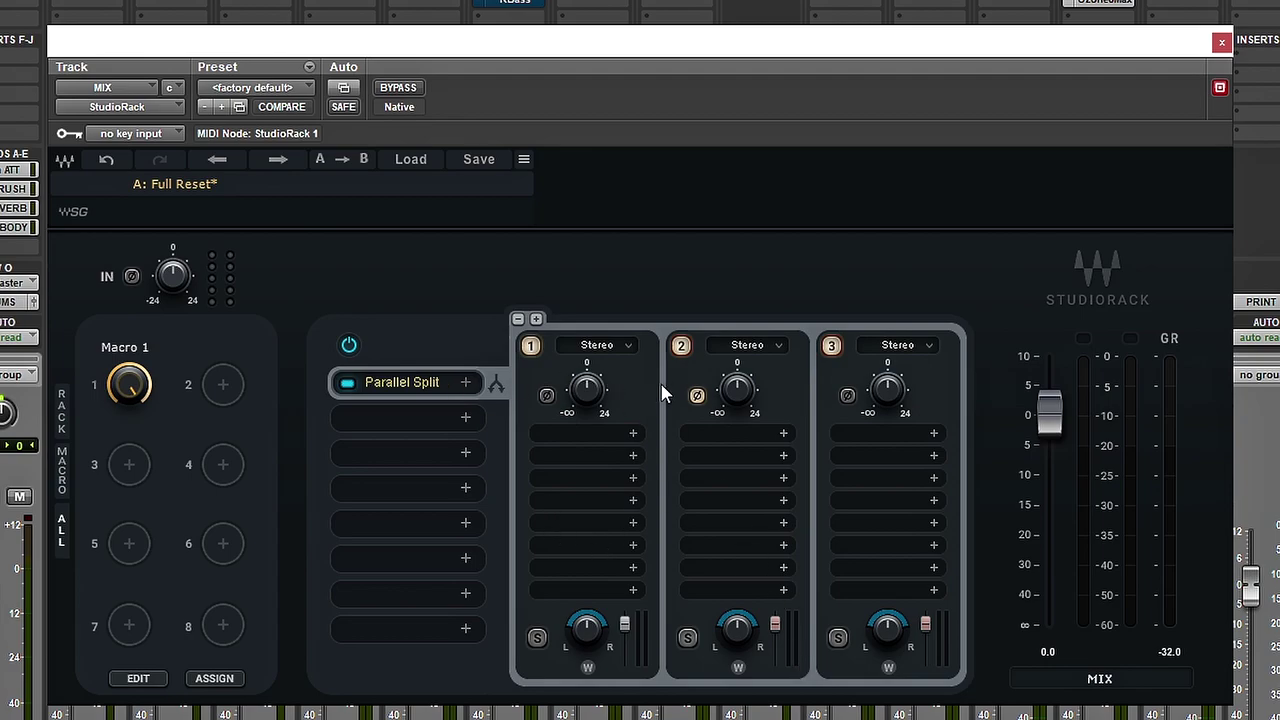
pyautogui.click(681, 345)
pyautogui.click(531, 345)
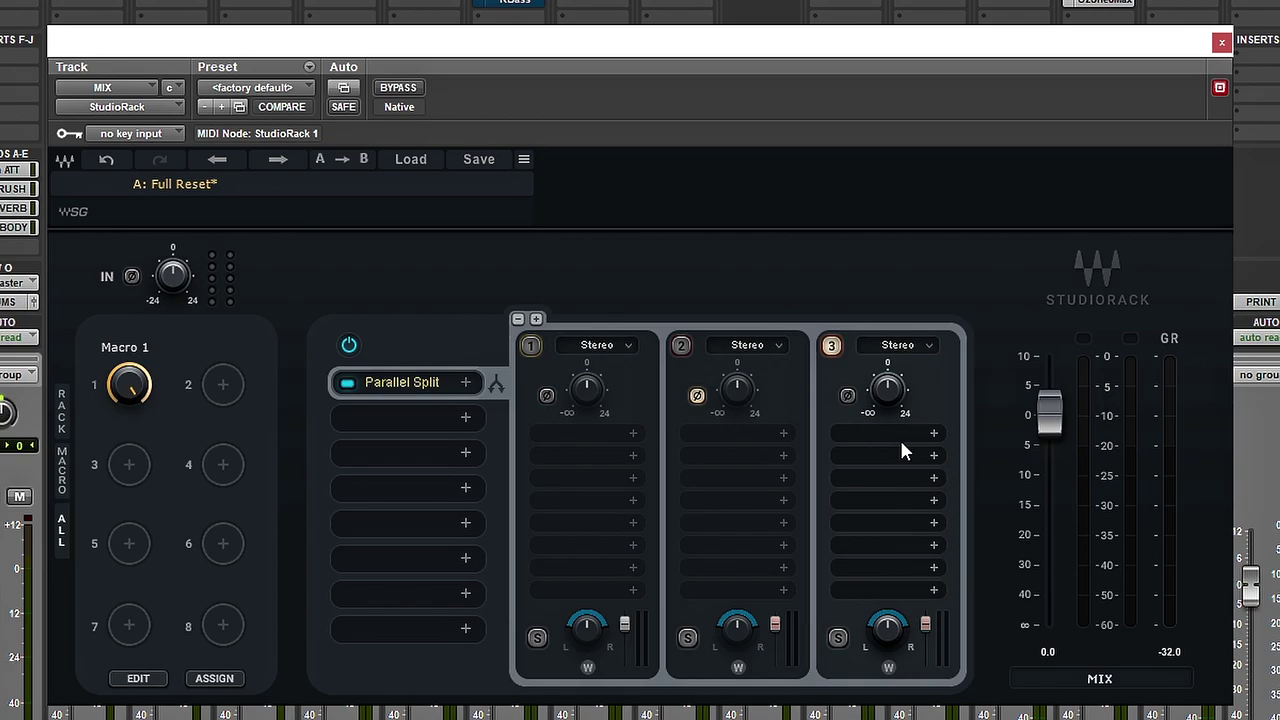
pyautogui.moveTo(132, 383); pyautogui.dragTo(132, 475)
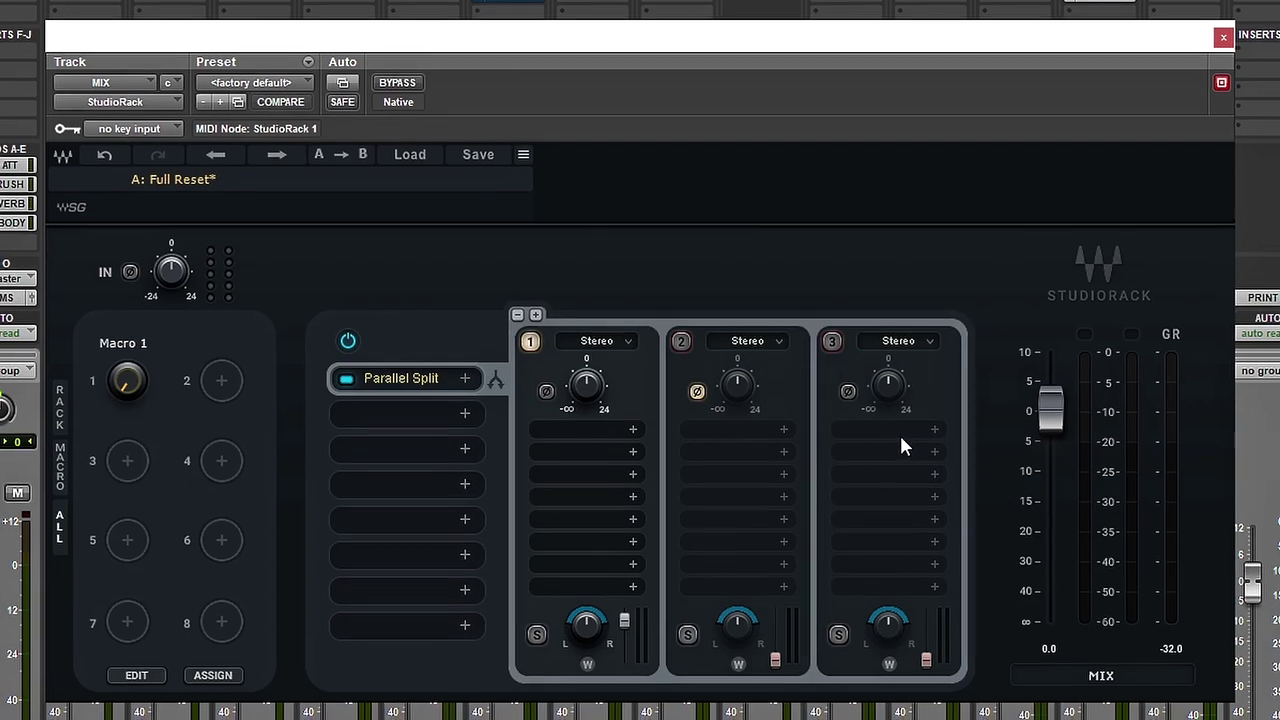
# - Insert the AR TG Mastering plugin in the first slot of rack 3 and raise Macro 1 partway
pyautogui.click(906, 438)
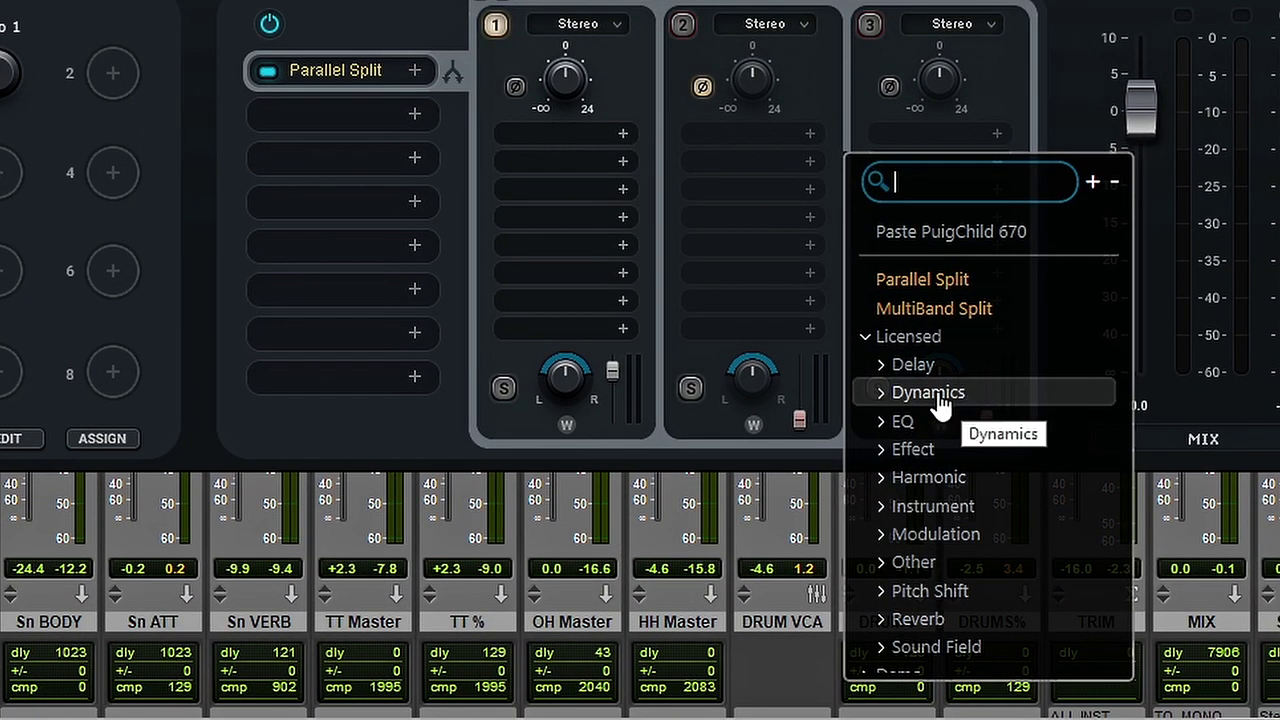
pyautogui.click(931, 448)
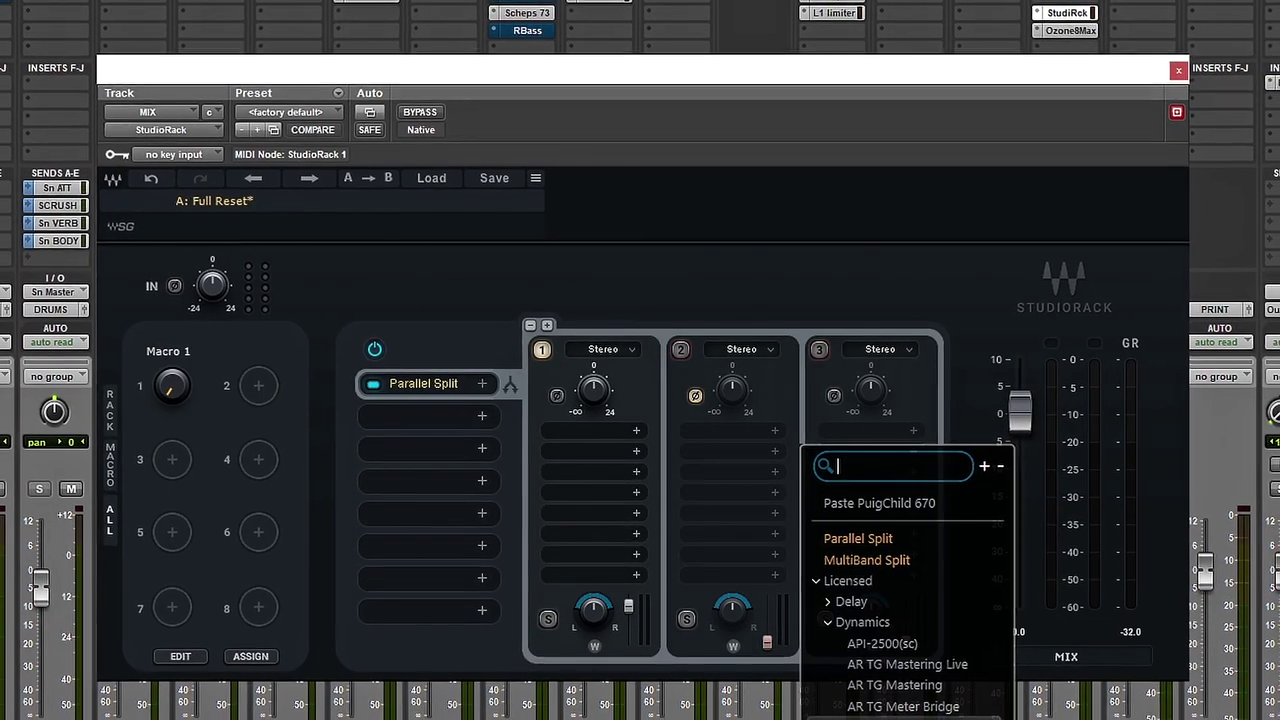
pyautogui.click(783, 263)
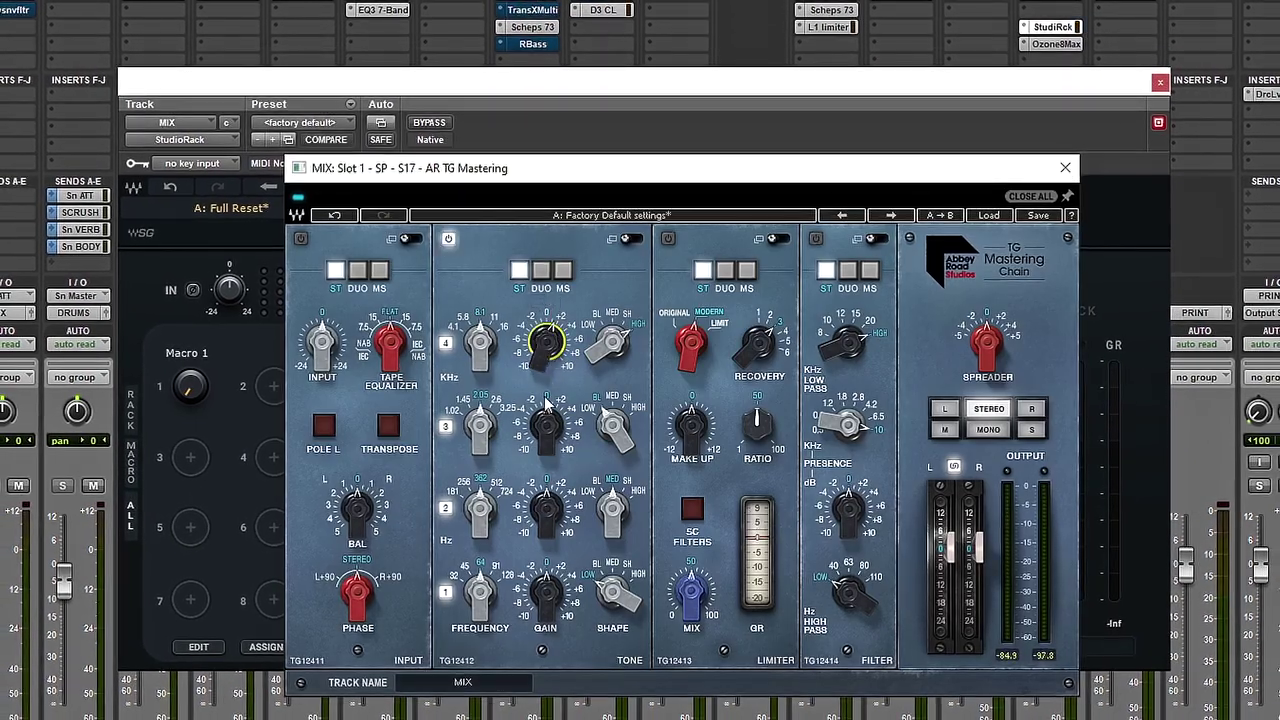
pyautogui.click(1065, 167)
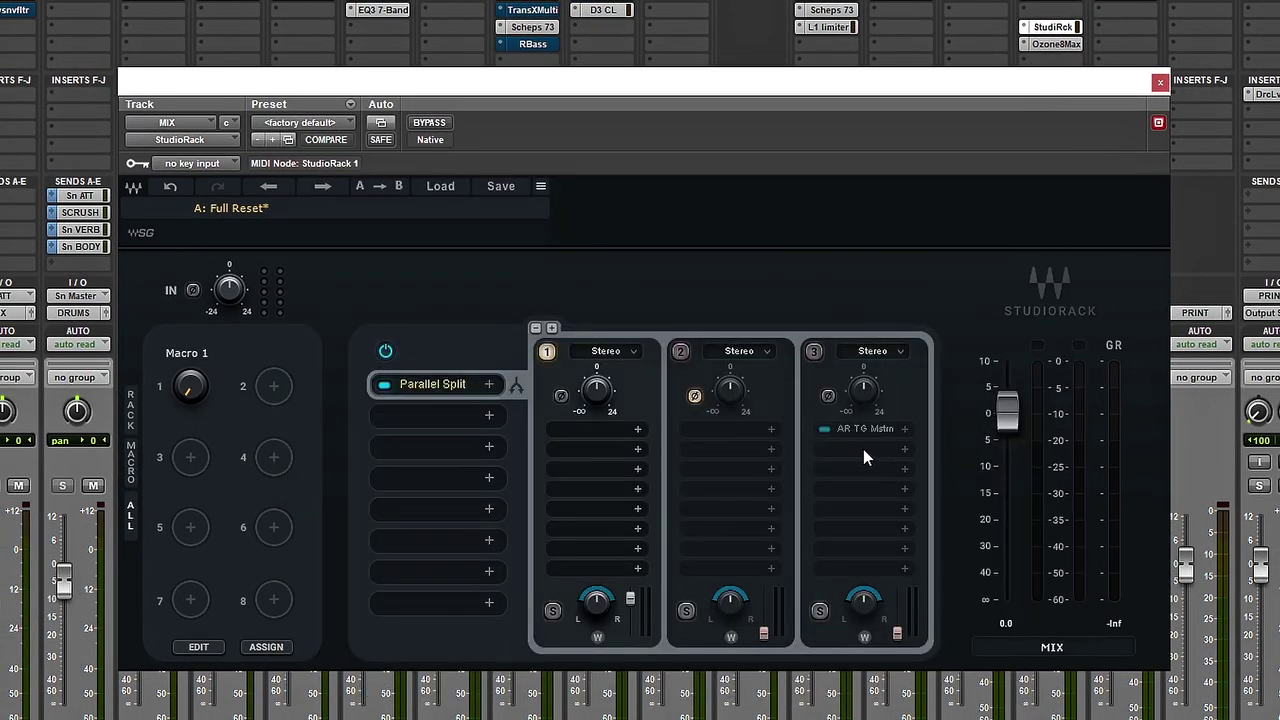
pyautogui.moveTo(200, 396); pyautogui.dragTo(200, 362)
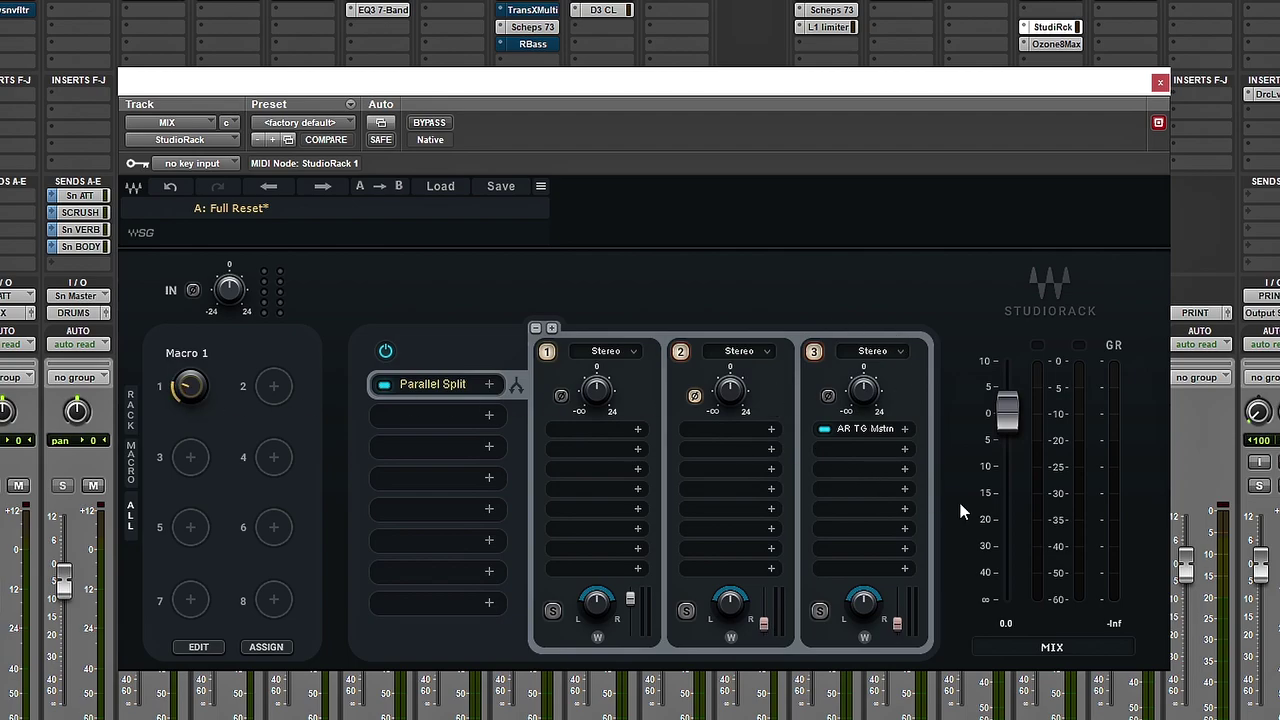
# - Insert the API-550A equalizer in the second slot of rack 3
pyautogui.click(860, 448)
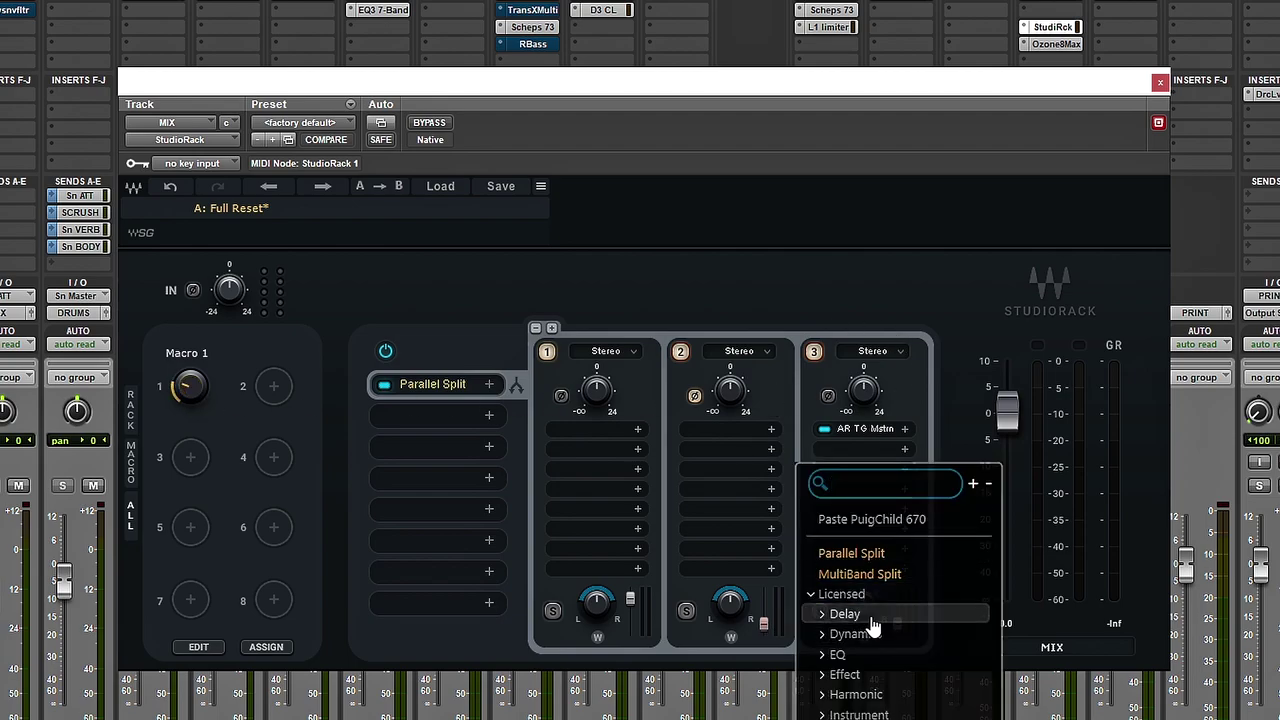
pyautogui.click(870, 658)
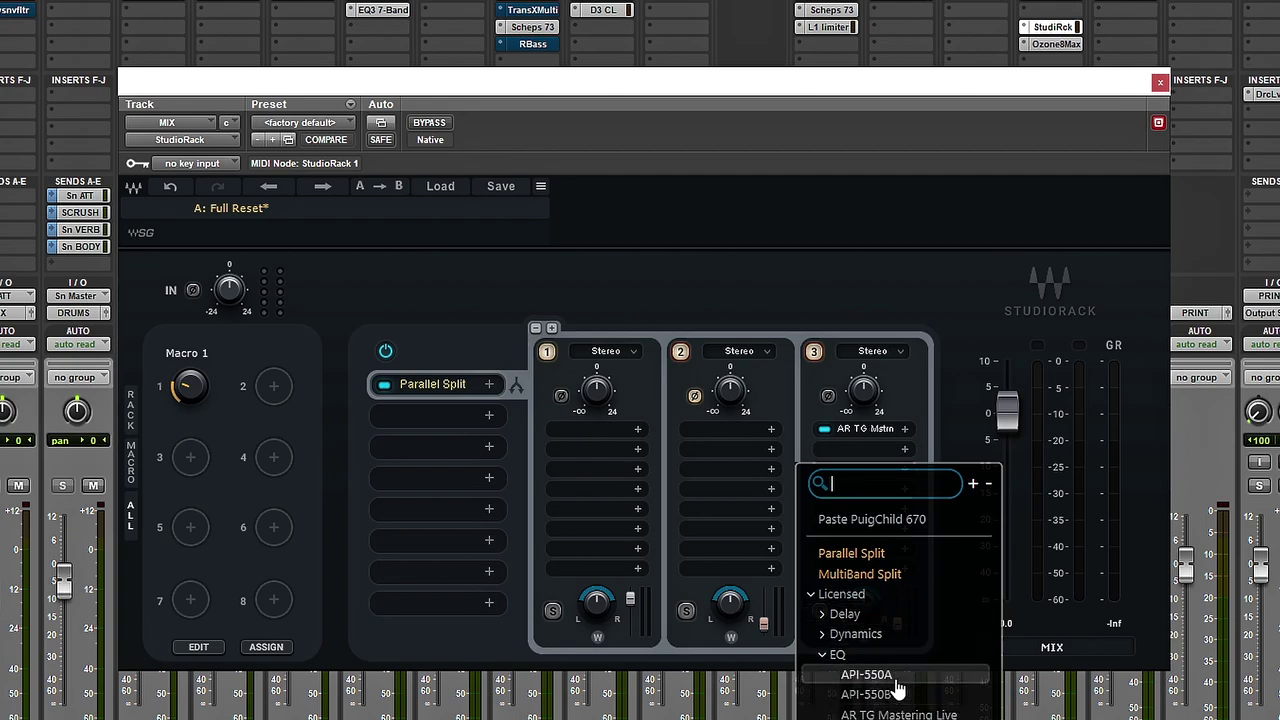
pyautogui.click(896, 680)
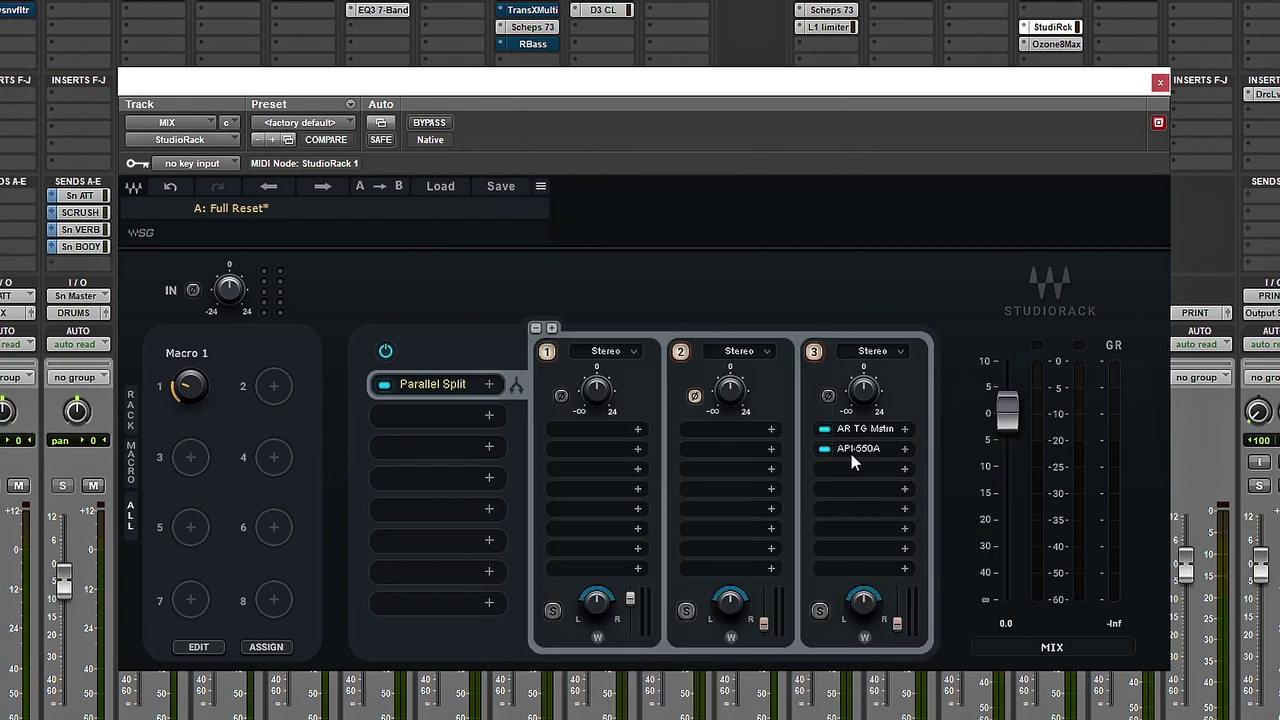
# - Remove the API-550A and AR TG Mastering plugins from rack 3 and insert a MultiBand Split in its third slot
pyautogui.click(851, 454)
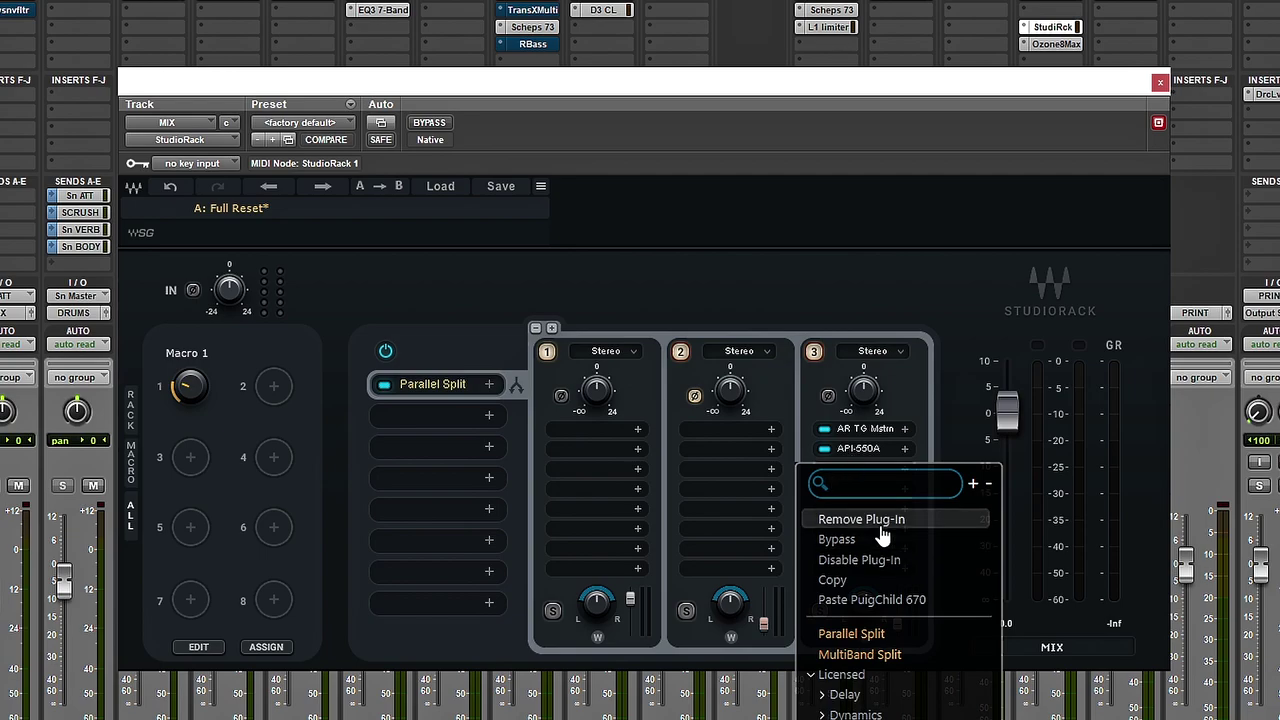
pyautogui.click(880, 520)
pyautogui.click(858, 433)
pyautogui.click(871, 484)
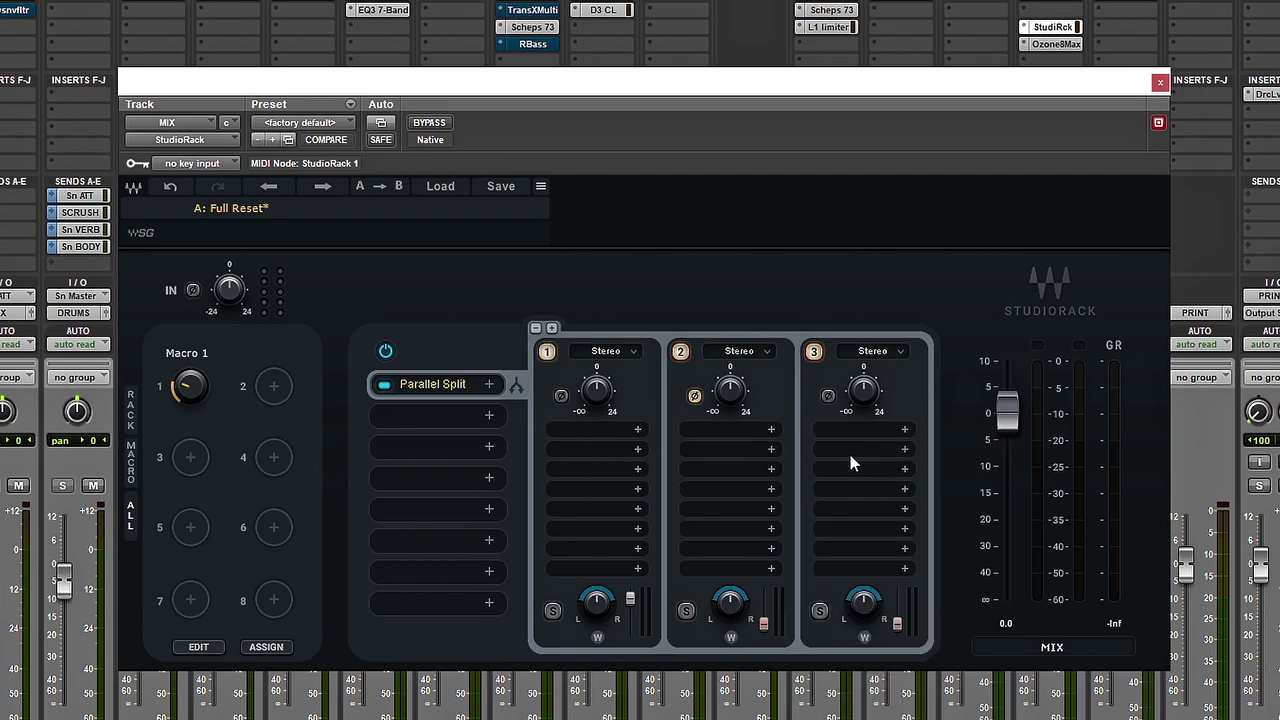
pyautogui.click(848, 474)
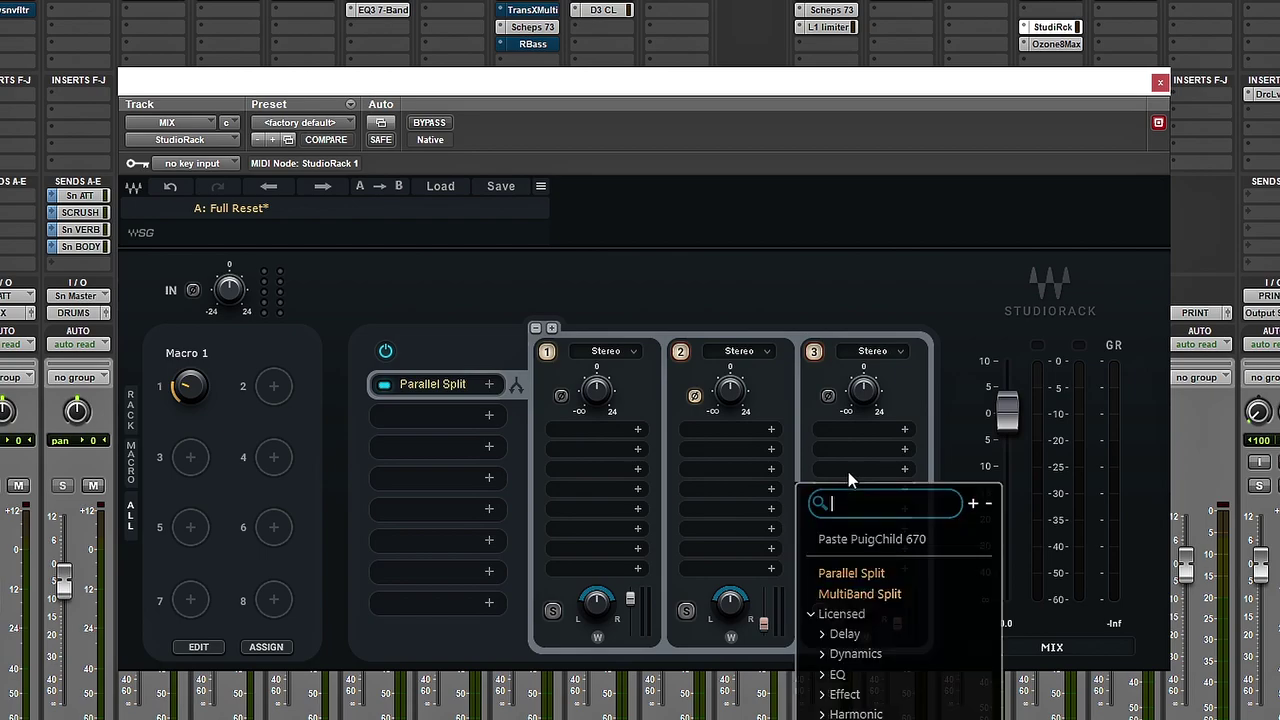
pyautogui.click(897, 595)
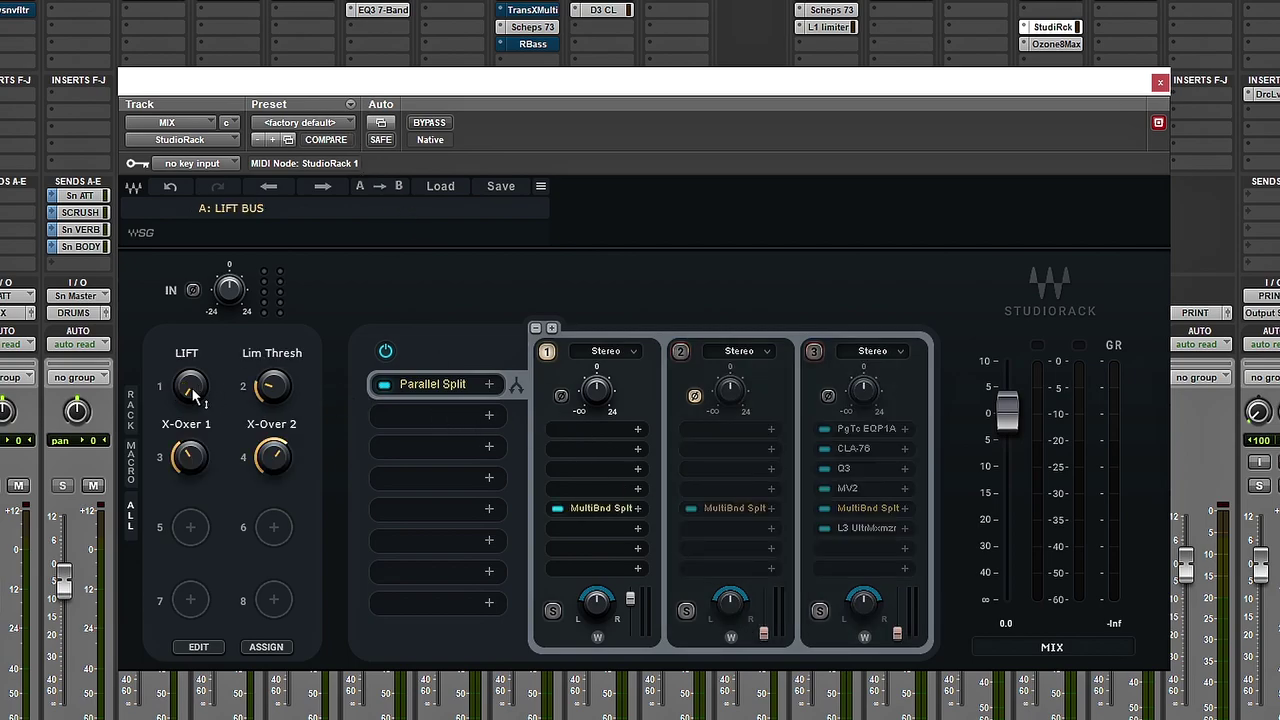
# - Sweep the LIFT macro of the LIFT BUS preset to its maximum and bring it back to about 183
pyautogui.moveTo(190, 387); pyautogui.dragTo(190, 287)
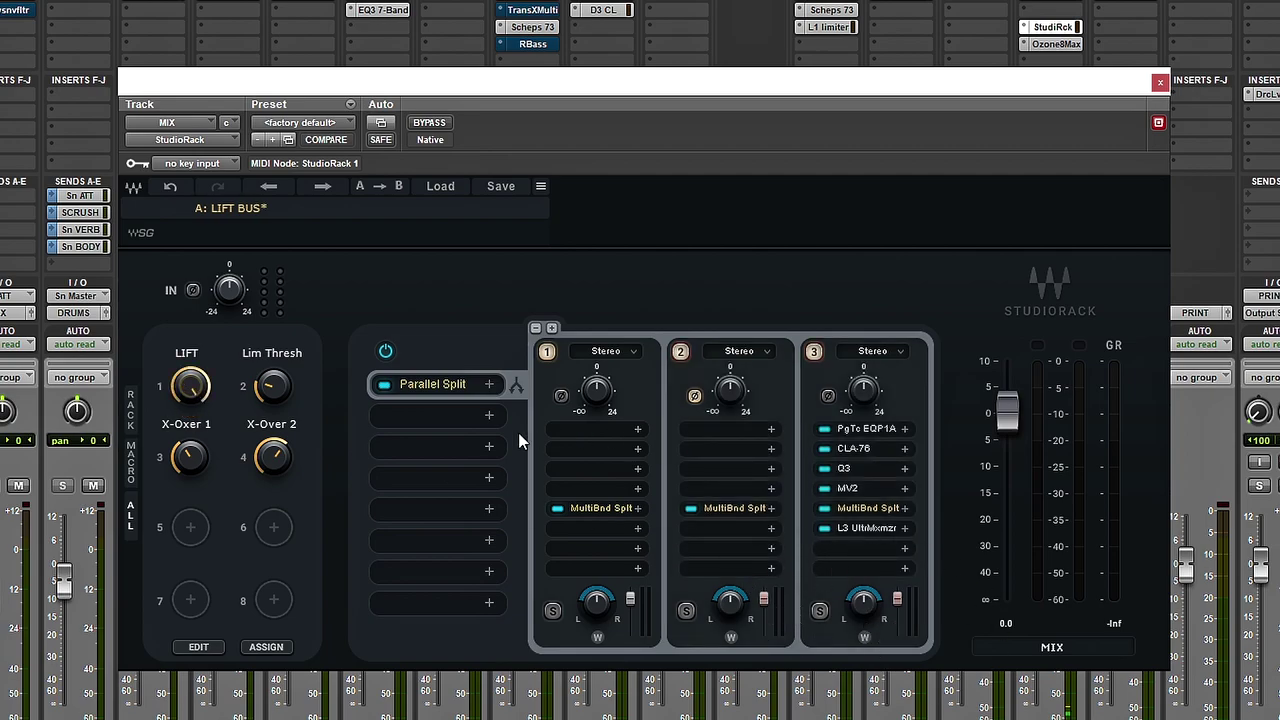
pyautogui.moveTo(188, 385)
pyautogui.mouseDown()
pyautogui.moveTo(188, 420)
pyautogui.moveTo(190, 370)
pyautogui.mouseUp()
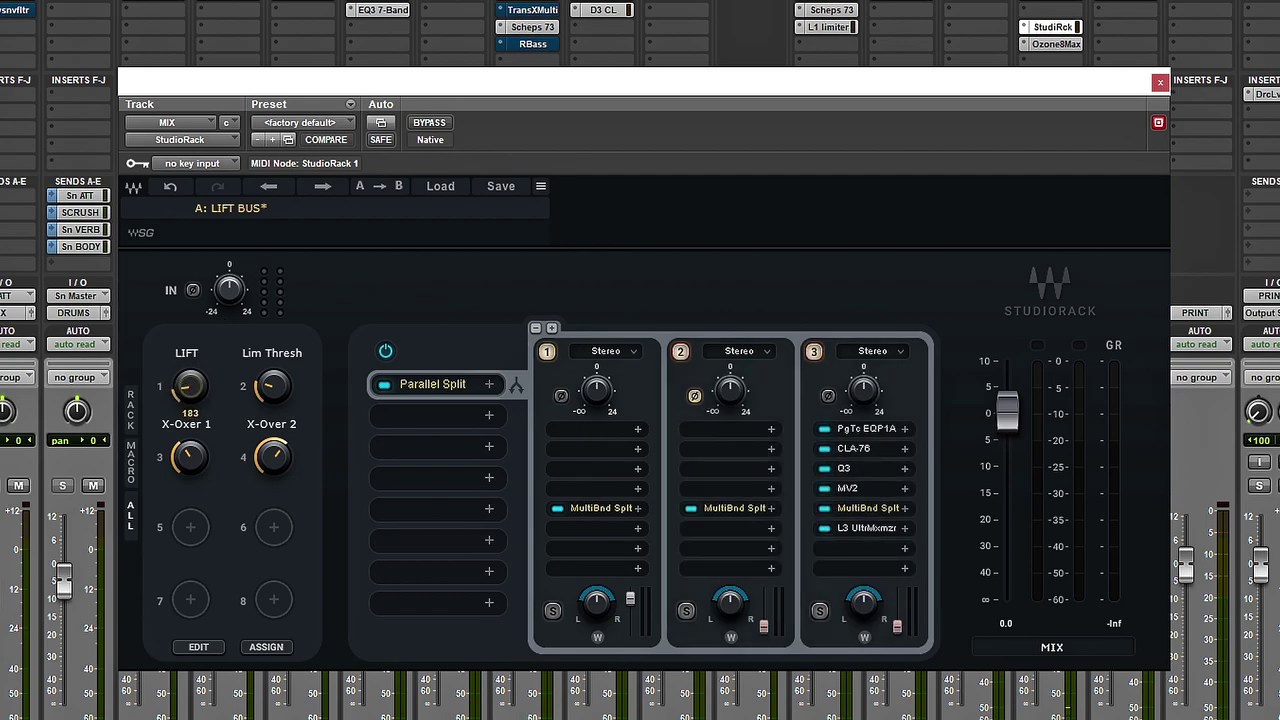
# - Inspect both PuigChild 670 compressors in rack 3's MultiBand Split, and check the layout of rack 2's MultiBand Split
pyautogui.click(862, 509)
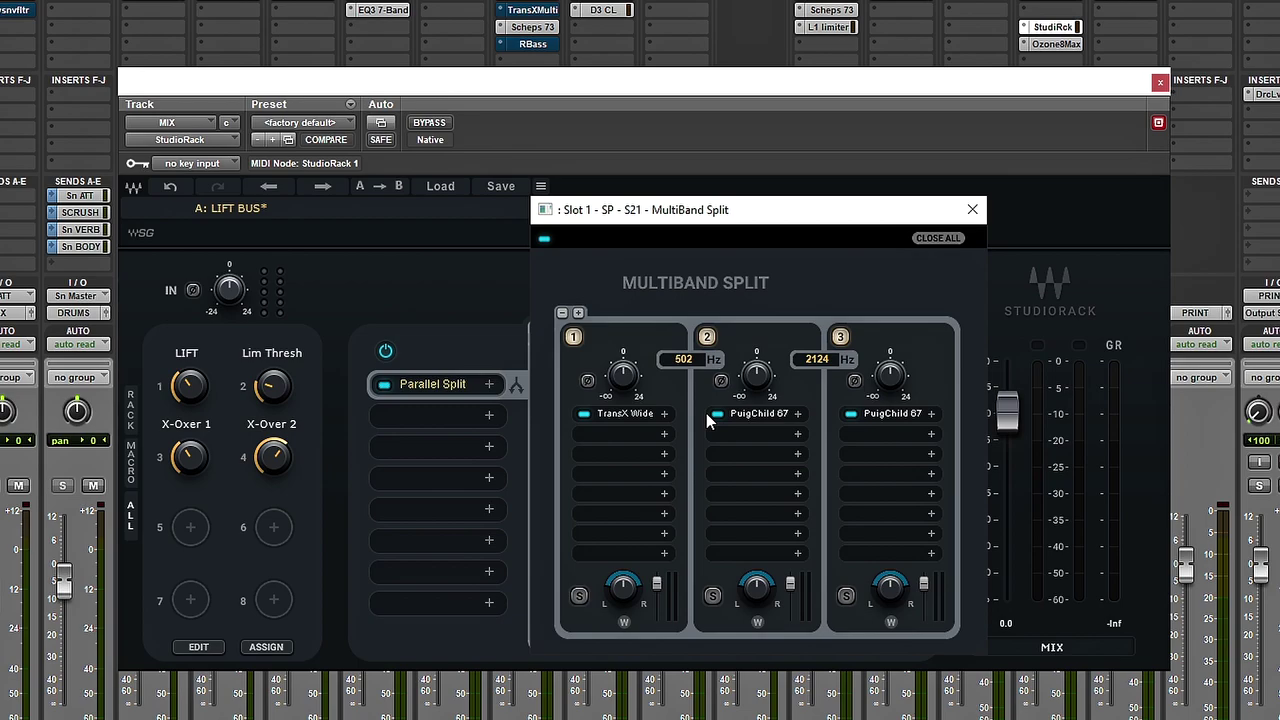
pyautogui.click(758, 416)
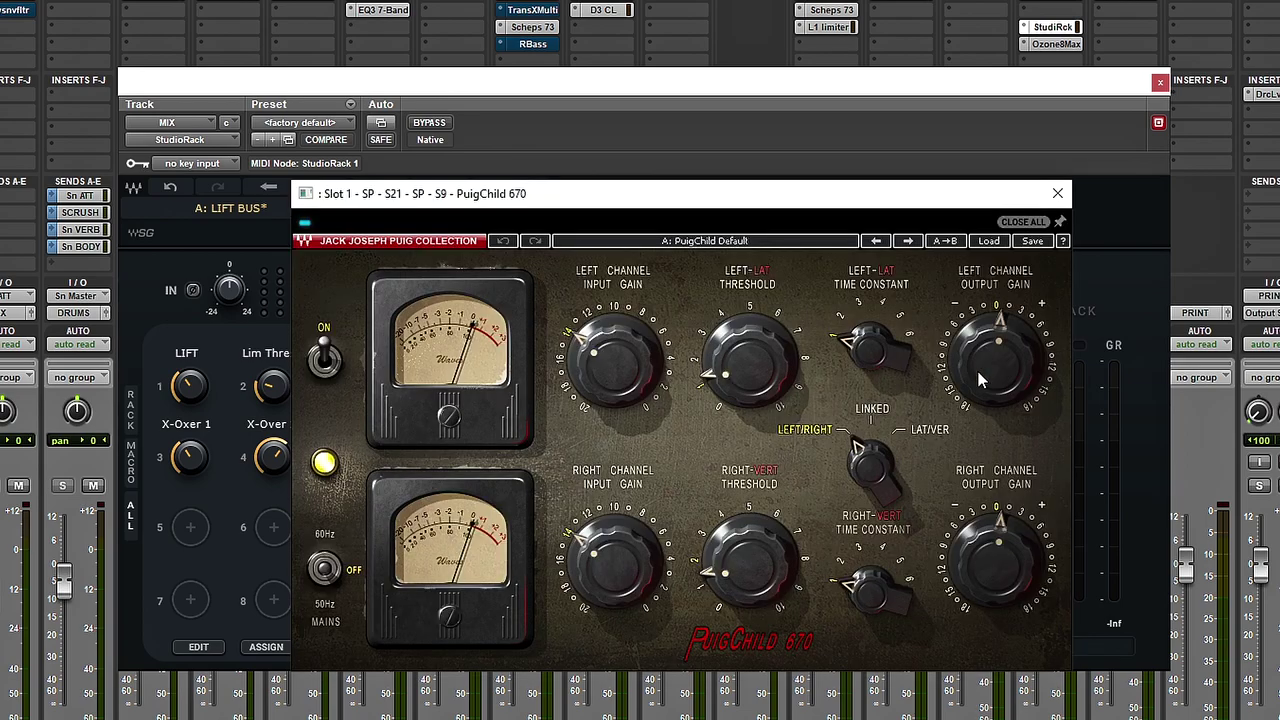
pyautogui.click(1058, 194)
pyautogui.click(882, 415)
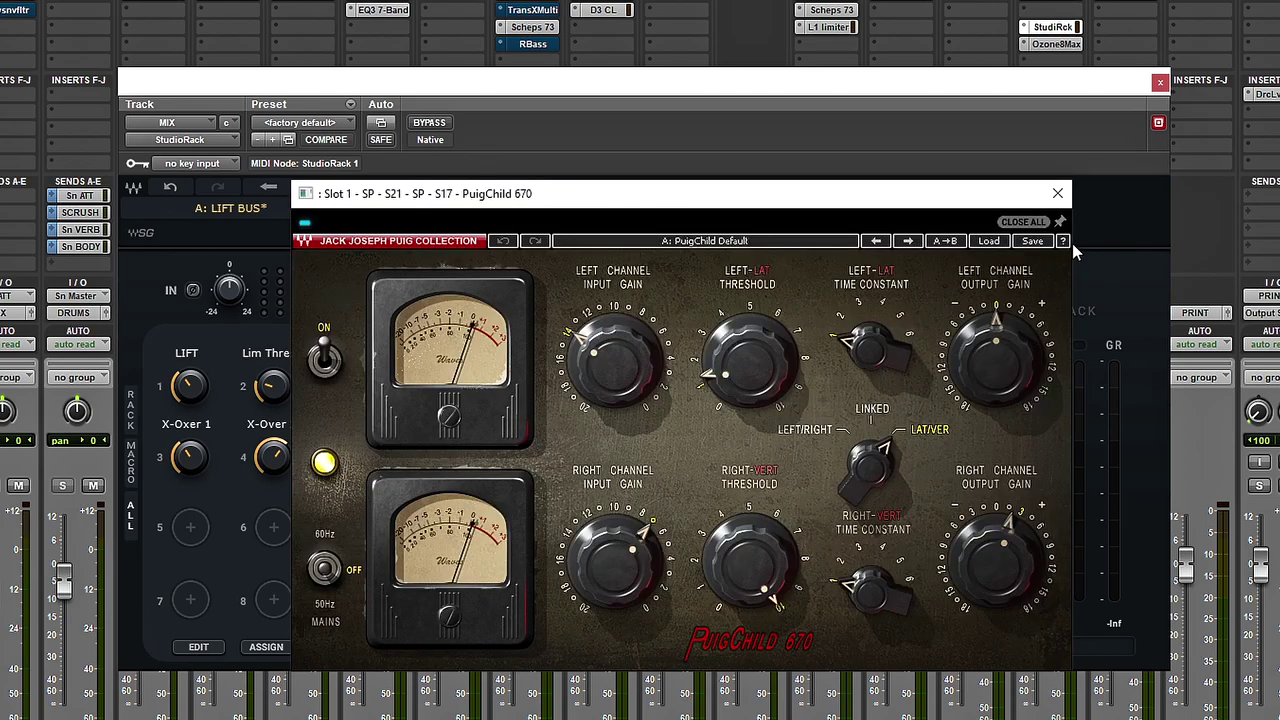
pyautogui.click(1058, 194)
pyautogui.click(728, 508)
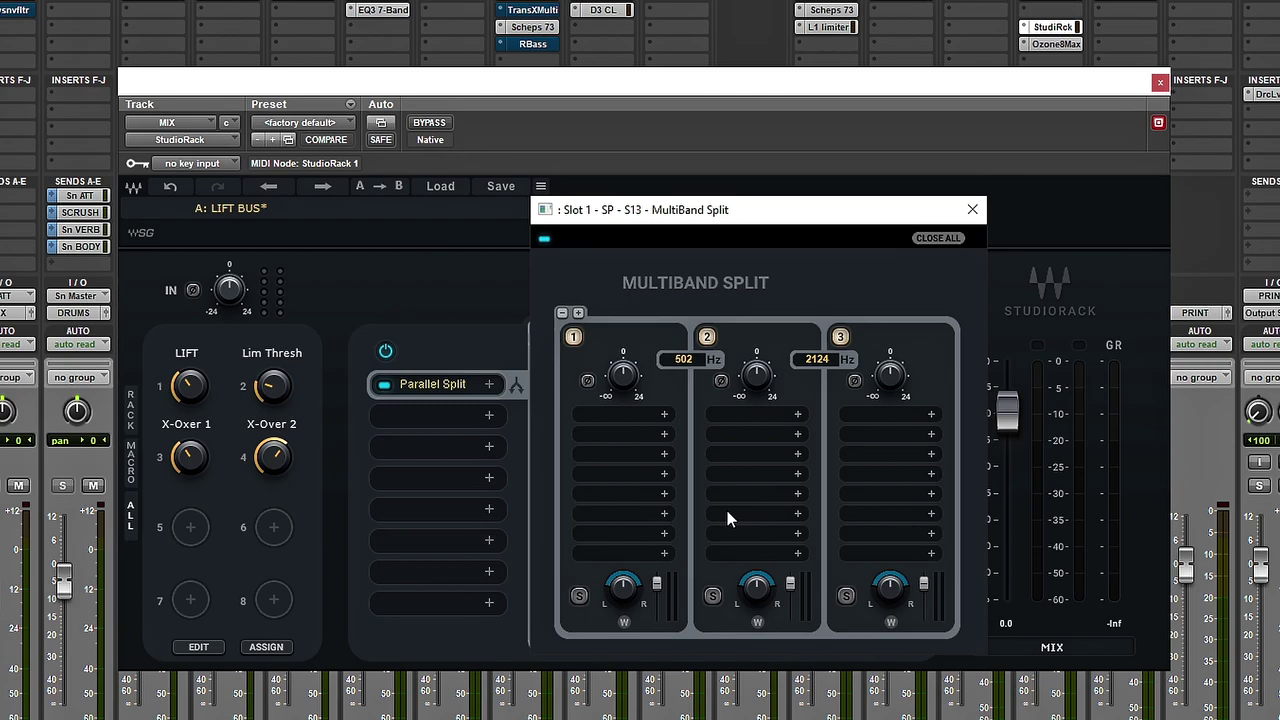
pyautogui.click(972, 209)
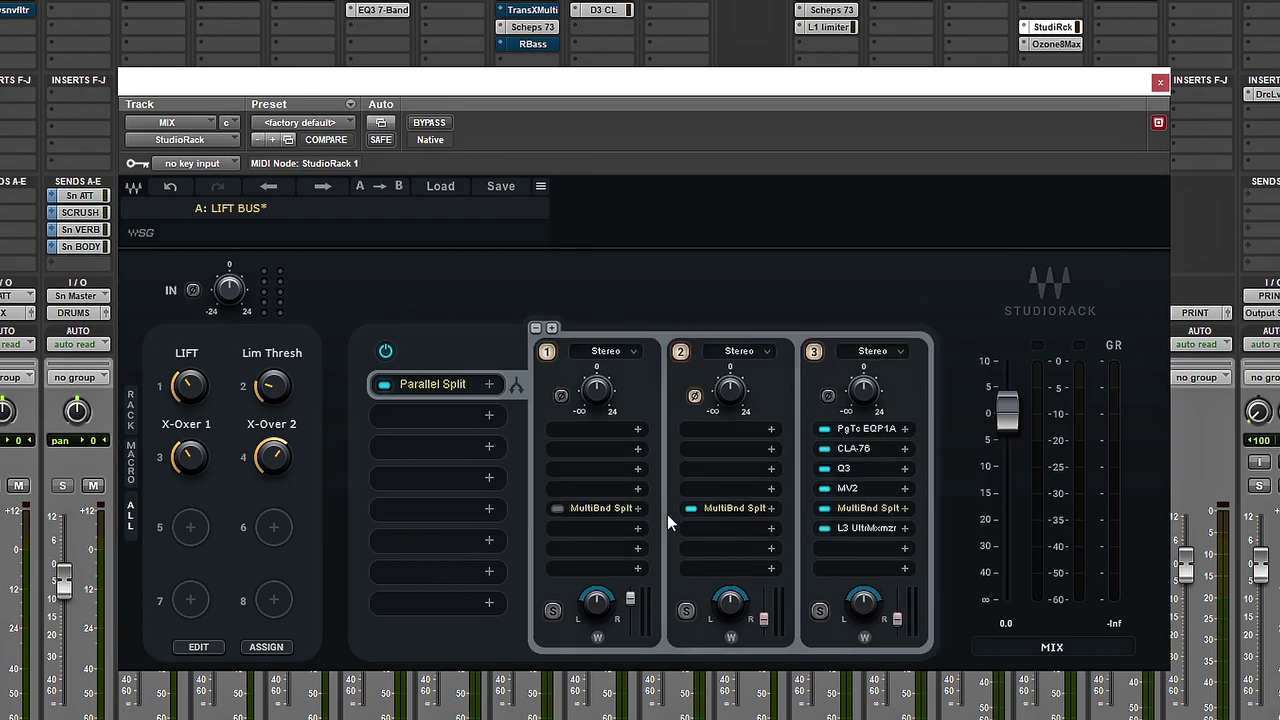
# - Play the mix while raising the LIFT macro, and check the crossover frequencies of the MultiBand Split in rack 2
pyautogui.press('space')
pyautogui.moveTo(189, 386); pyautogui.dragTo(189, 353)
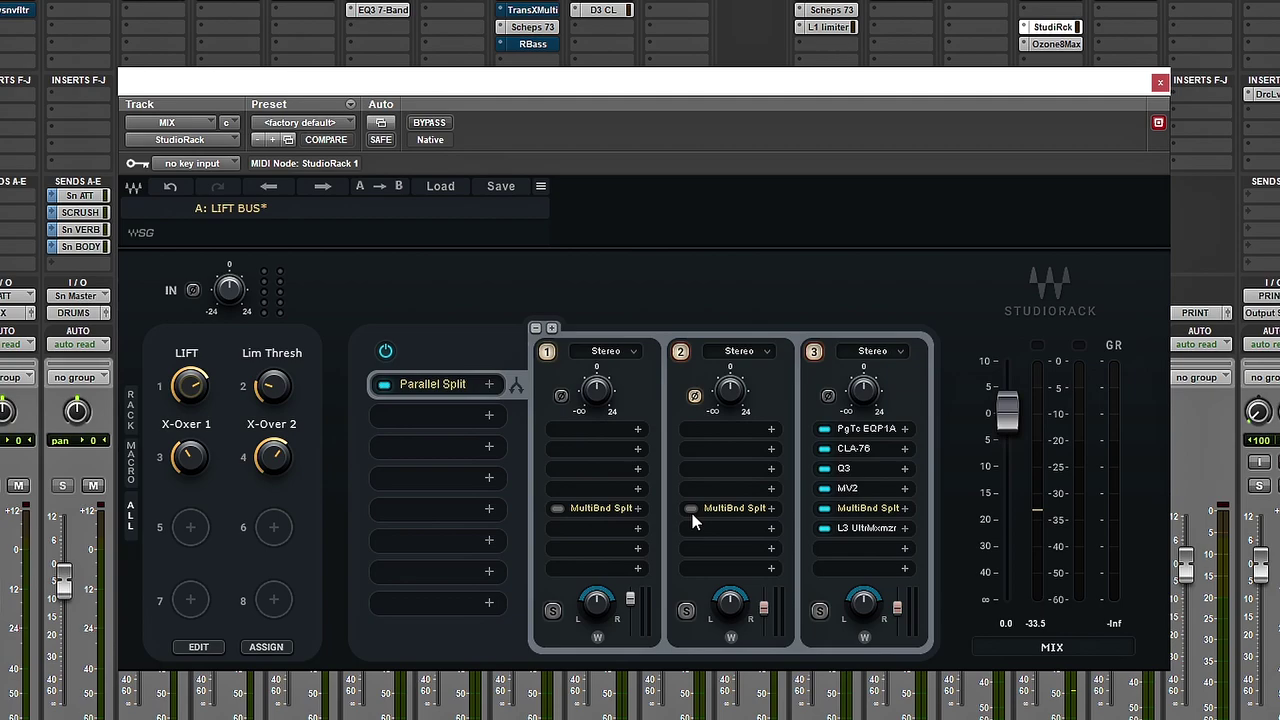
pyautogui.click(728, 508)
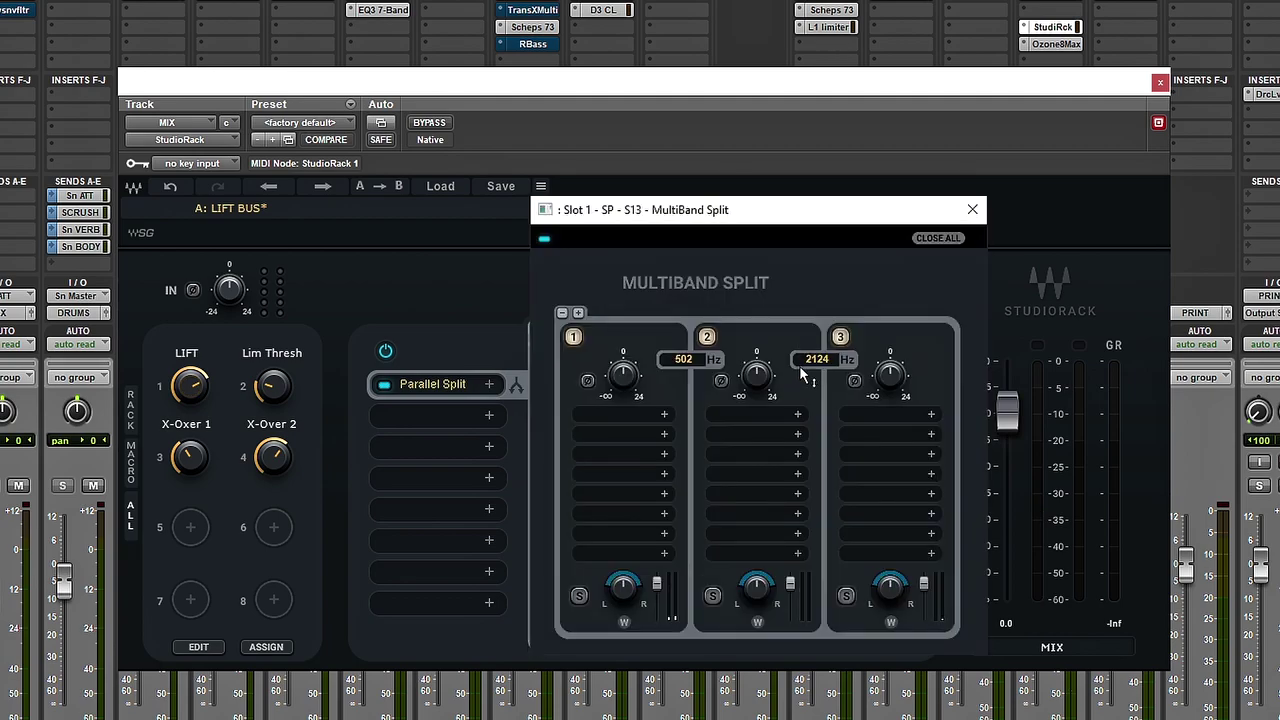
pyautogui.click(972, 209)
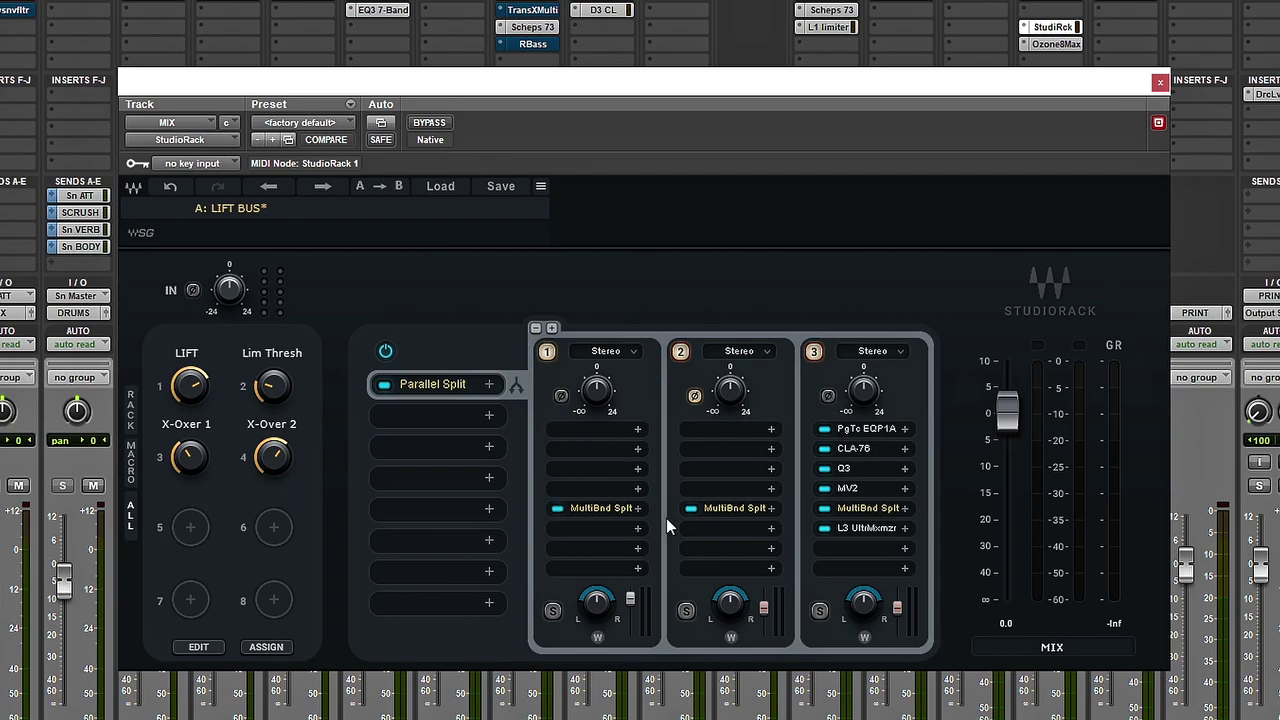
pyautogui.click(728, 508)
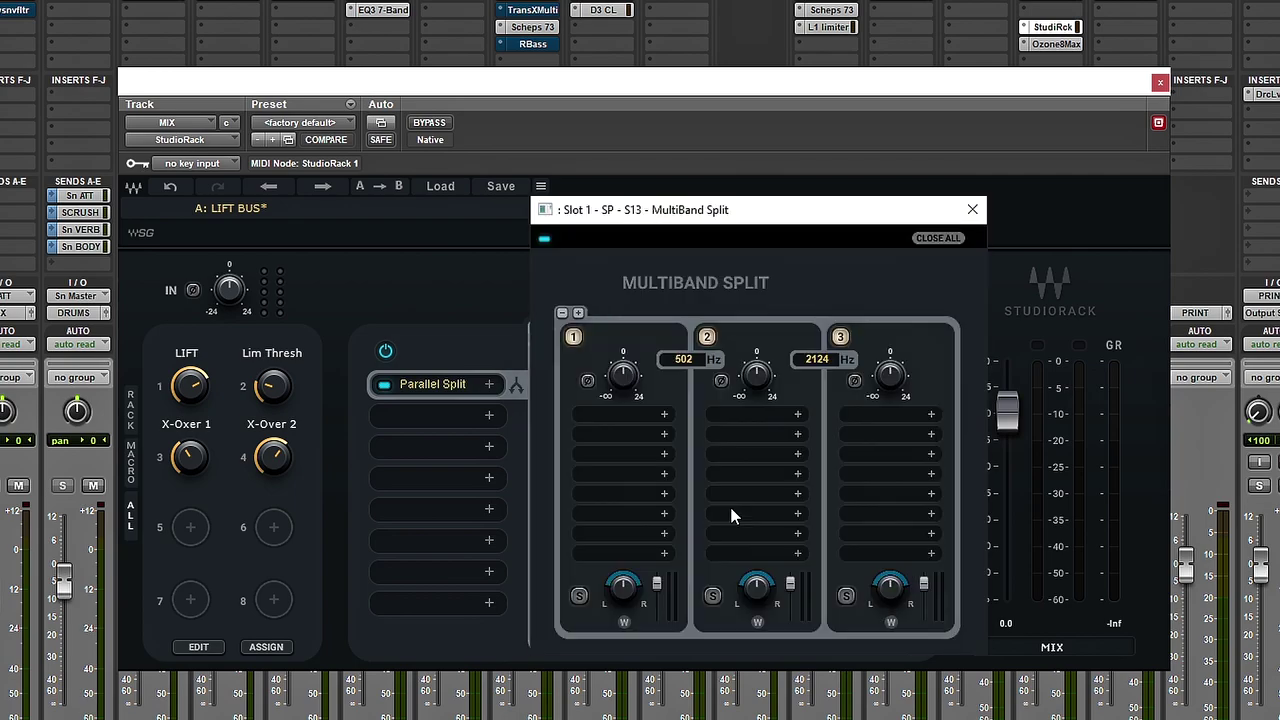
pyautogui.click(972, 209)
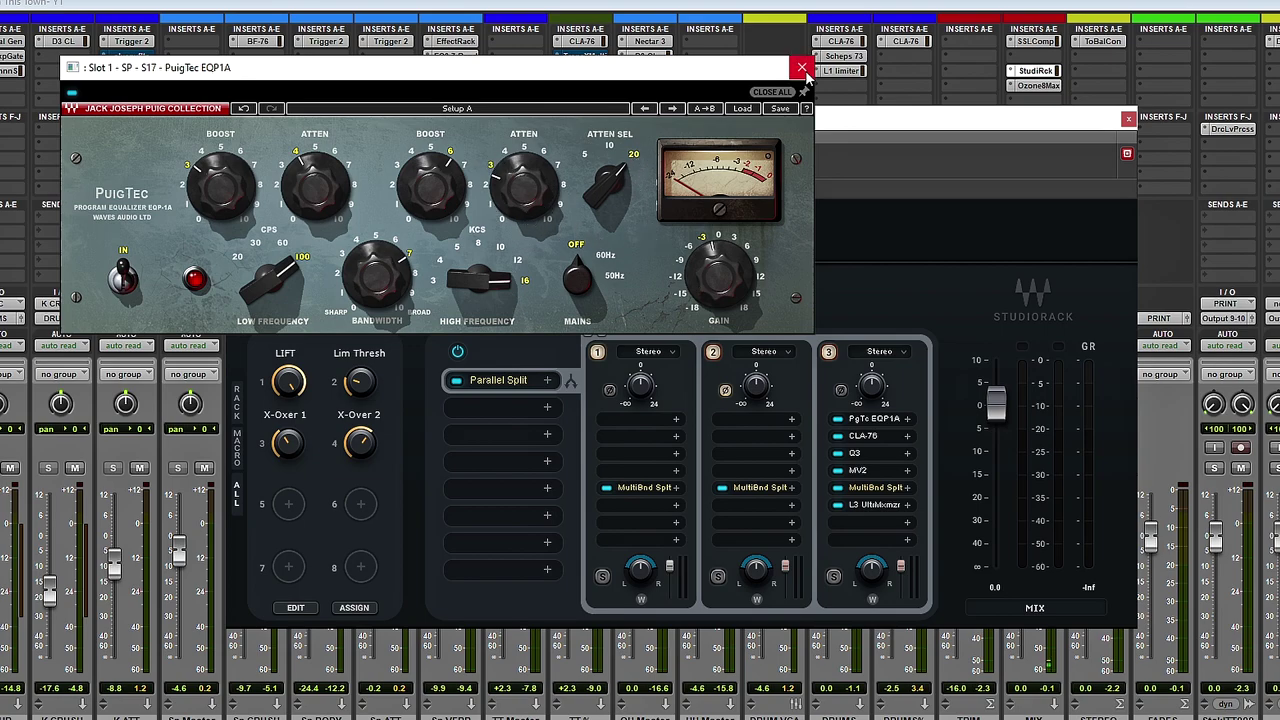
# - Review the settings of the CLA-76, Q3 and MV2 plugins in rack 3
pyautogui.click(868, 438)
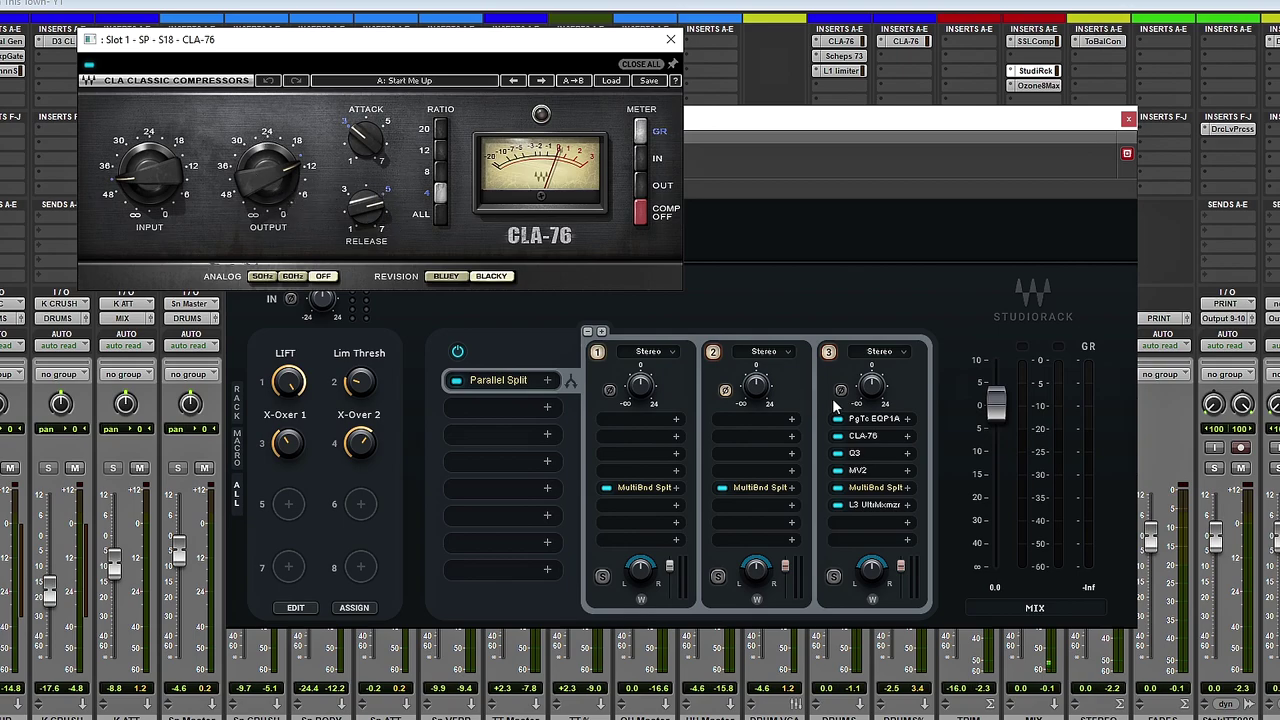
pyautogui.click(873, 452)
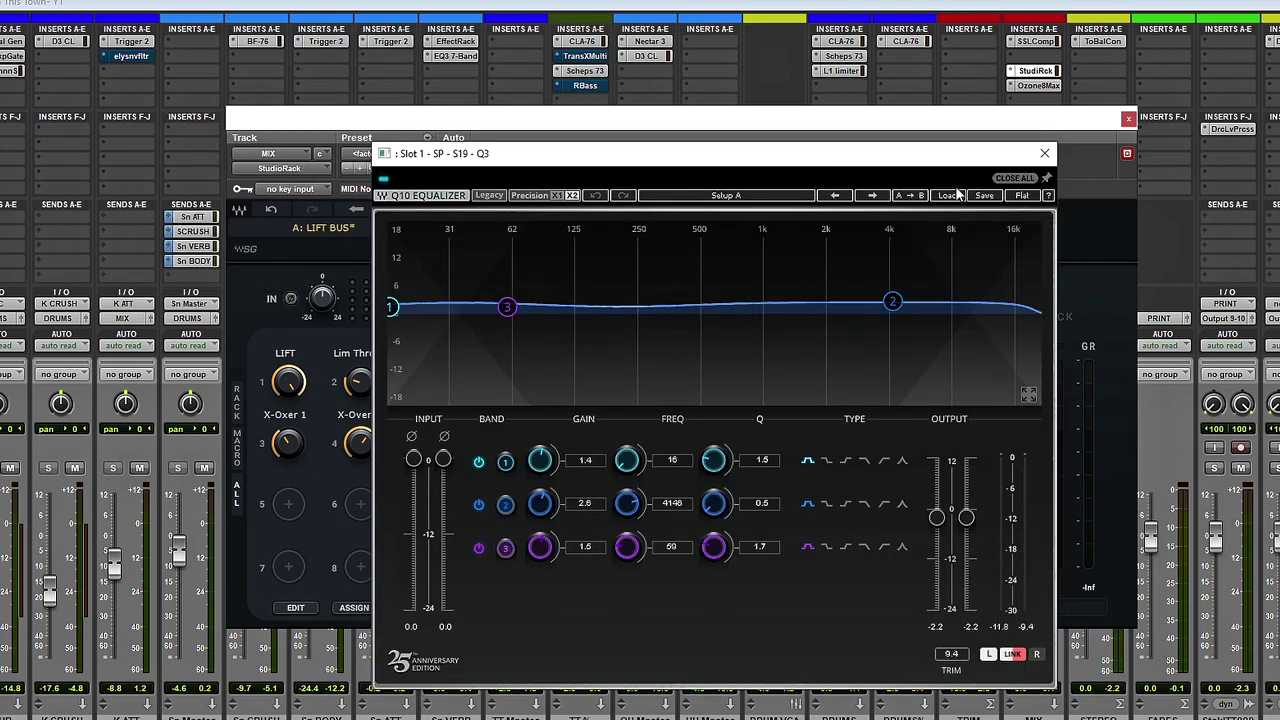
pyautogui.click(1045, 155)
pyautogui.click(866, 474)
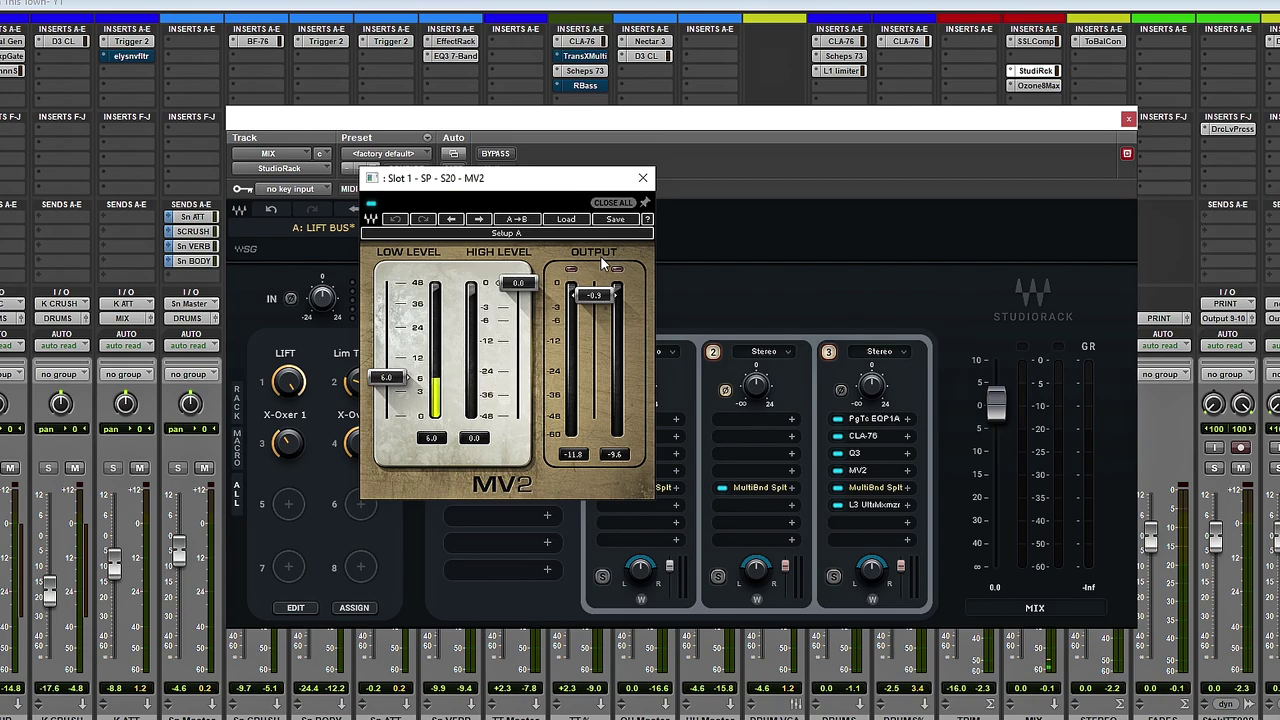
pyautogui.click(643, 179)
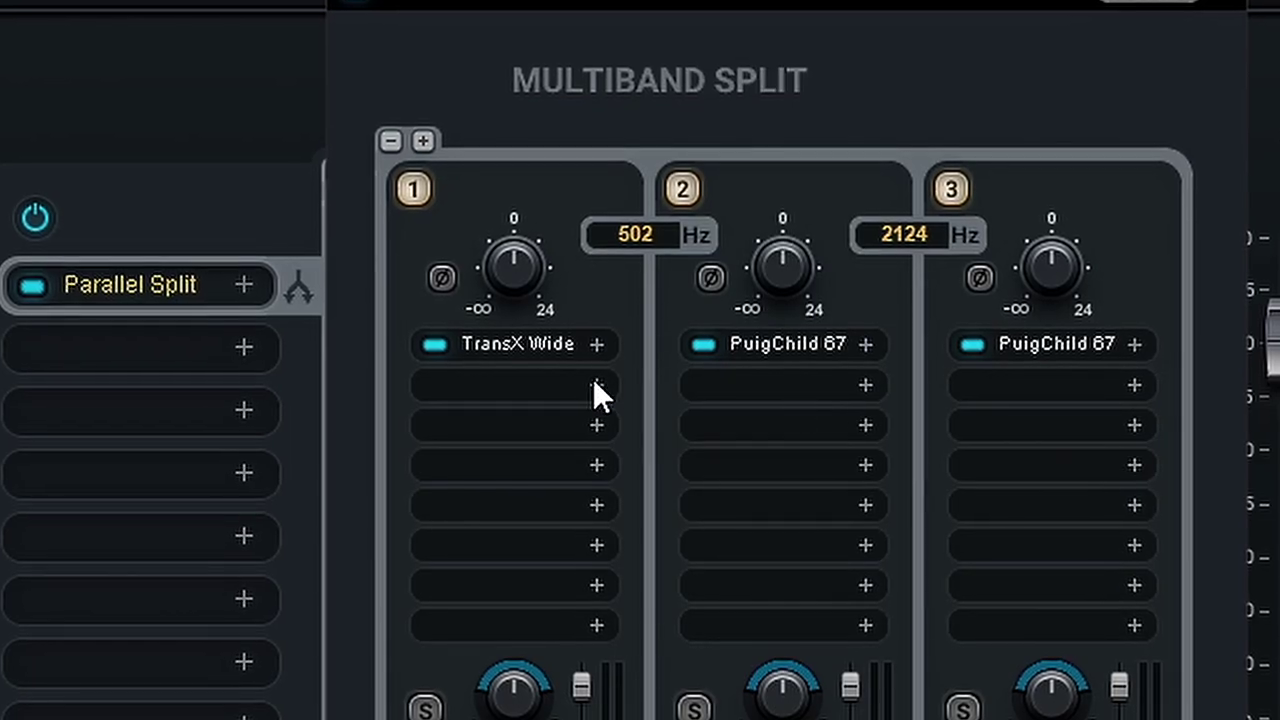
# - Examine the TransX Wide and the two PuigChild 670 plugins across the three bands of rack 3's MultiBand Split
pyautogui.click(660, 406)
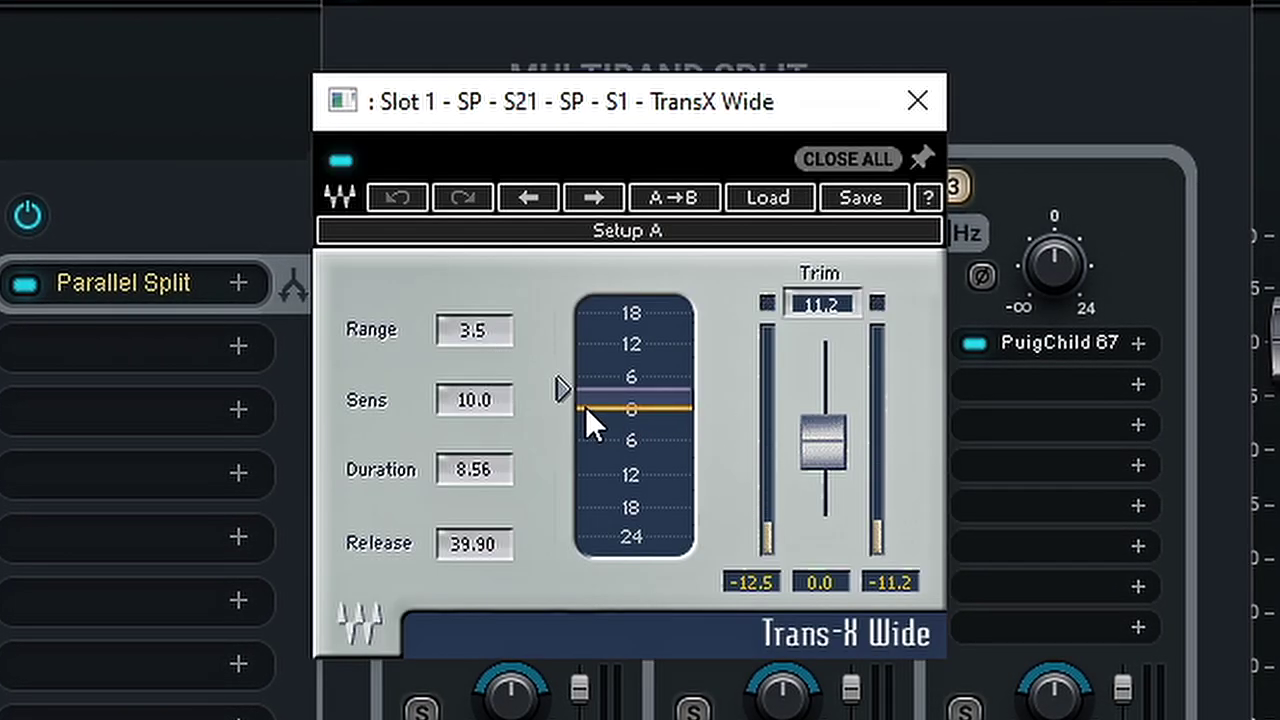
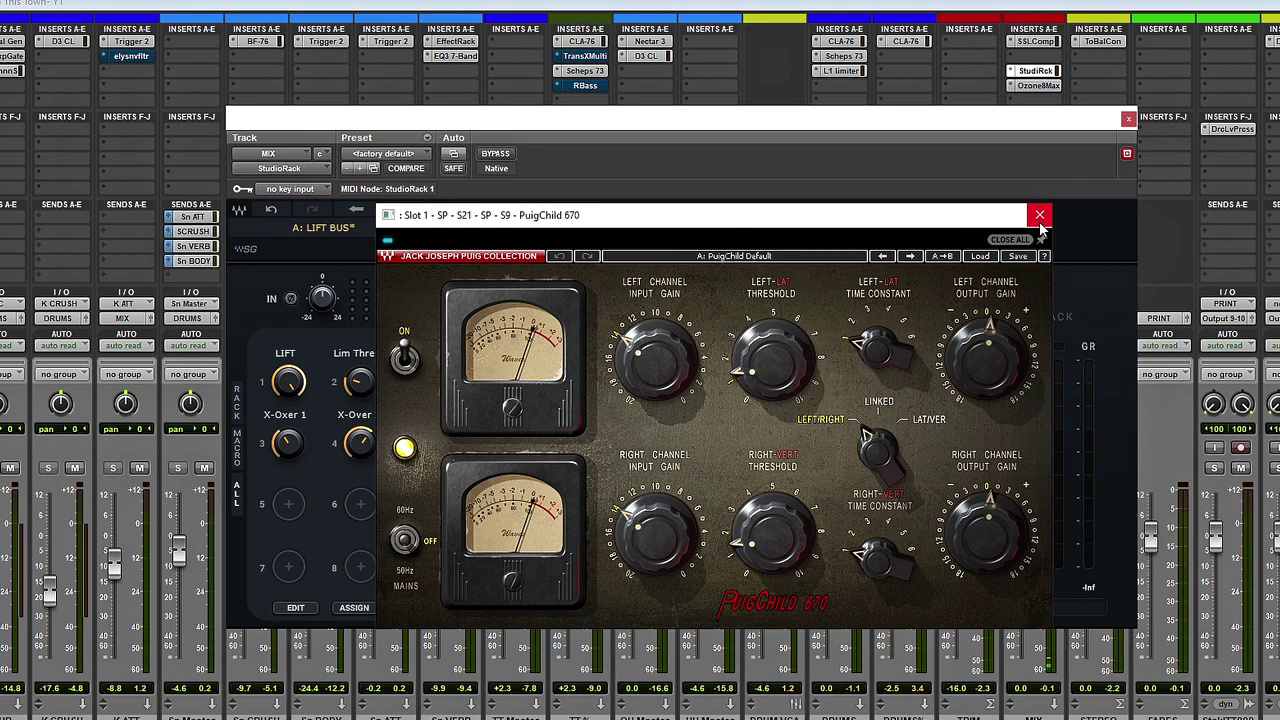
pyautogui.click(1039, 221)
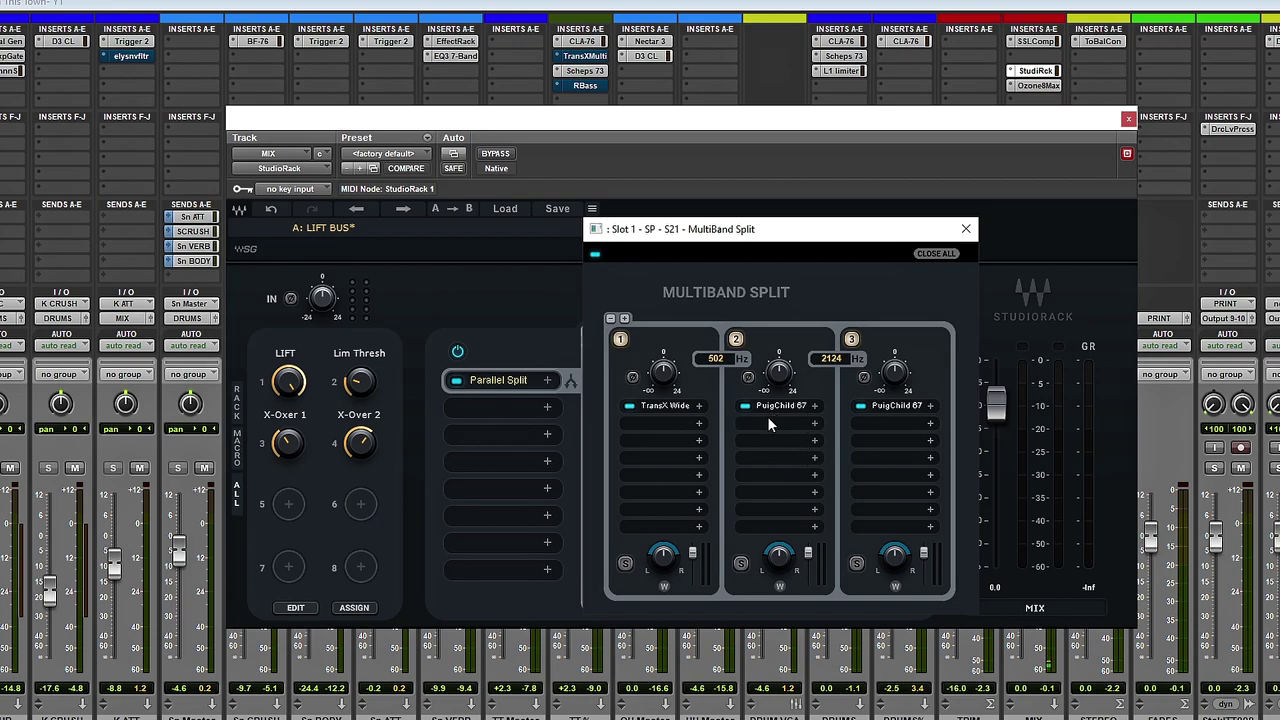
pyautogui.click(903, 409)
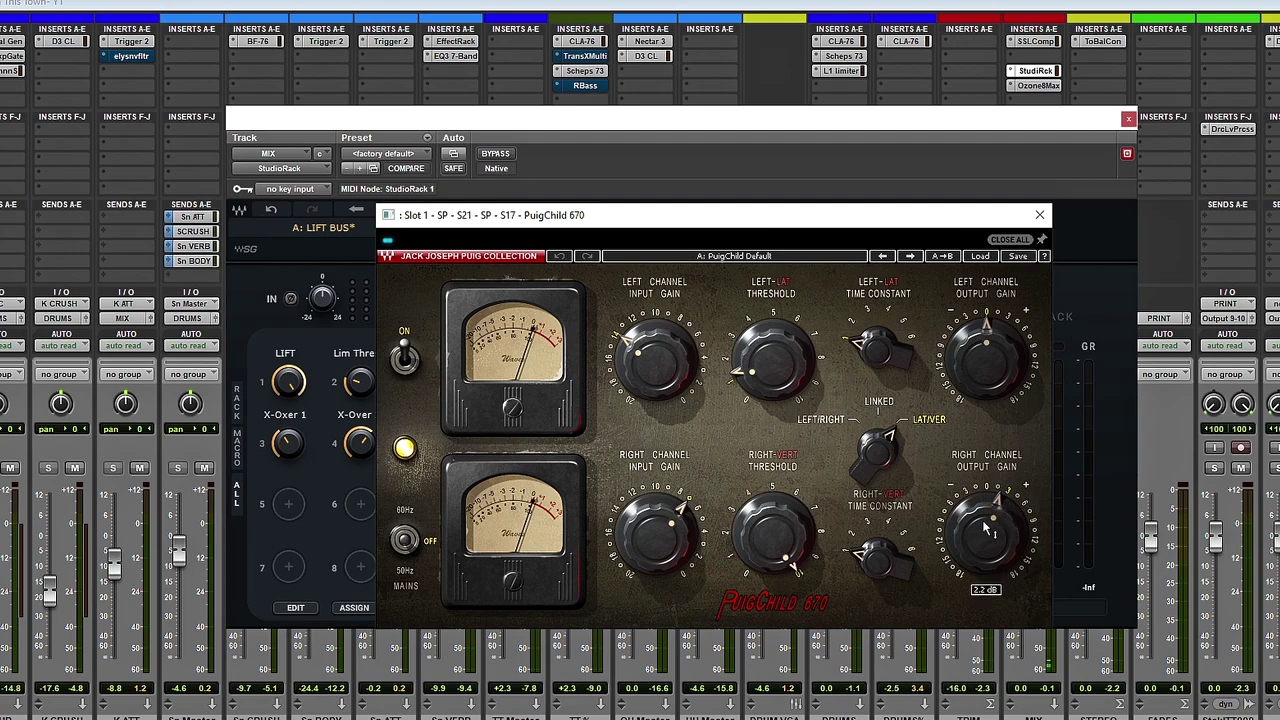
pyautogui.click(1040, 214)
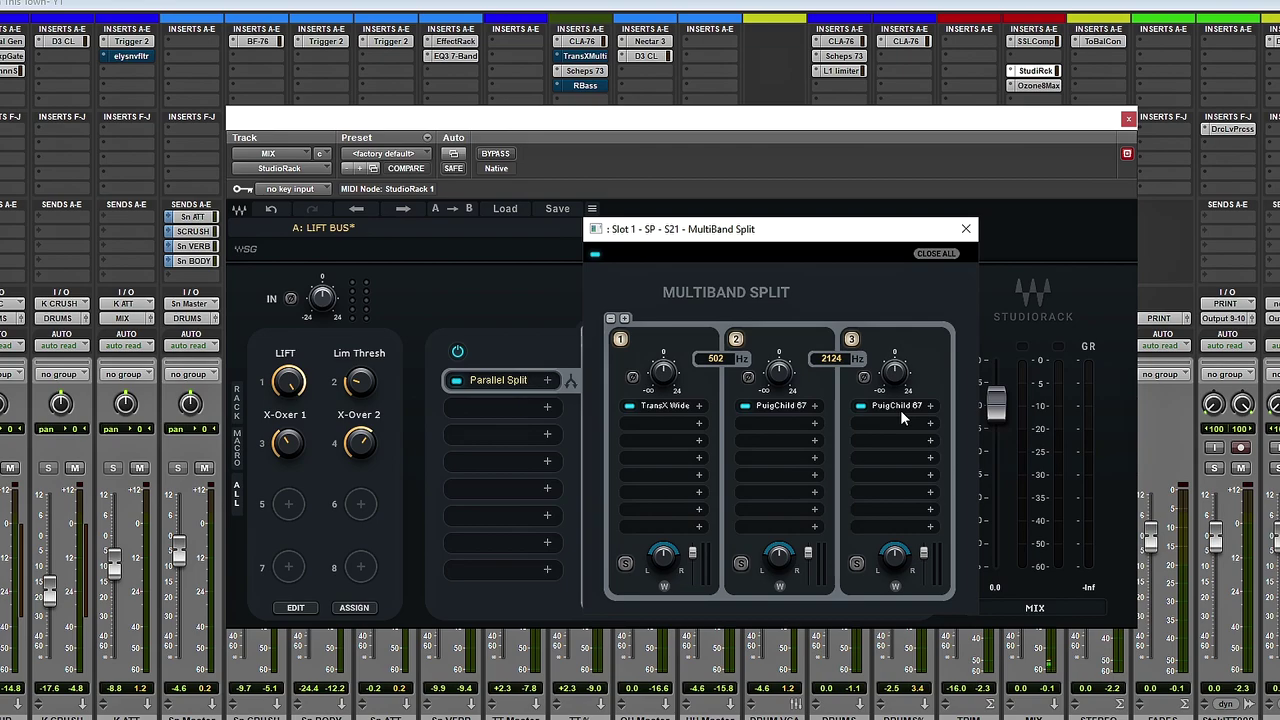
pyautogui.click(901, 412)
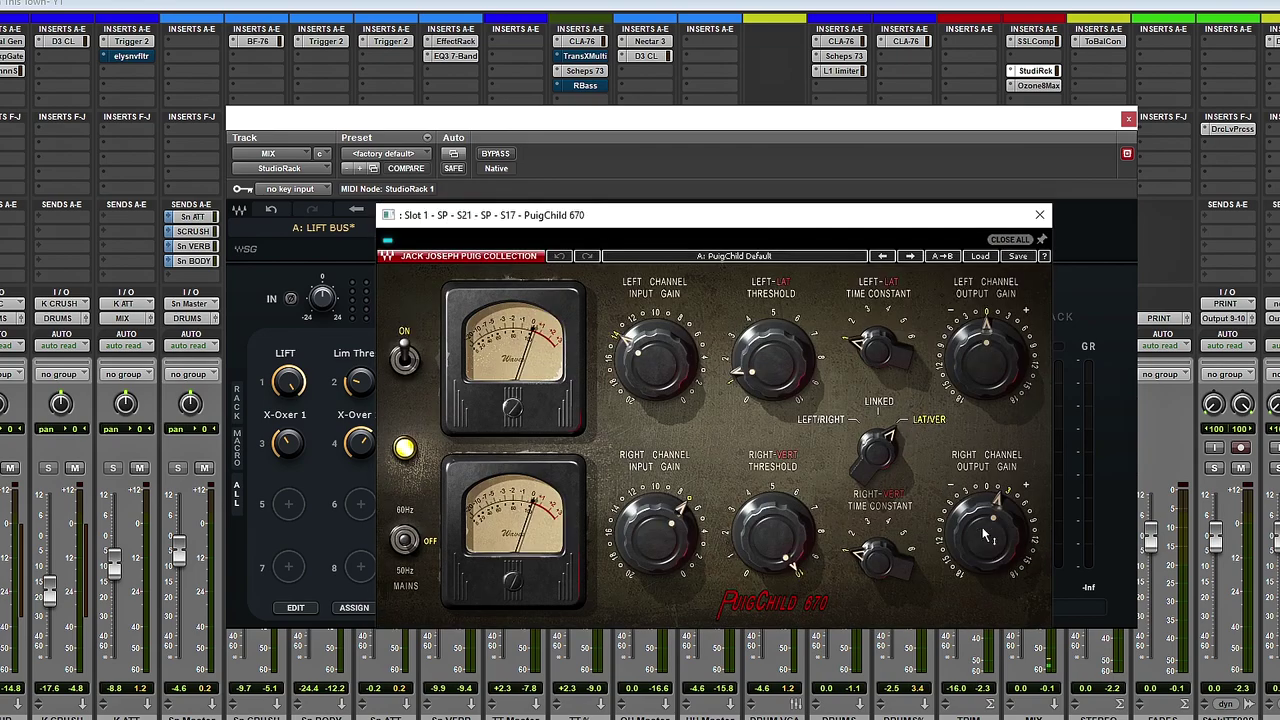
pyautogui.click(1040, 216)
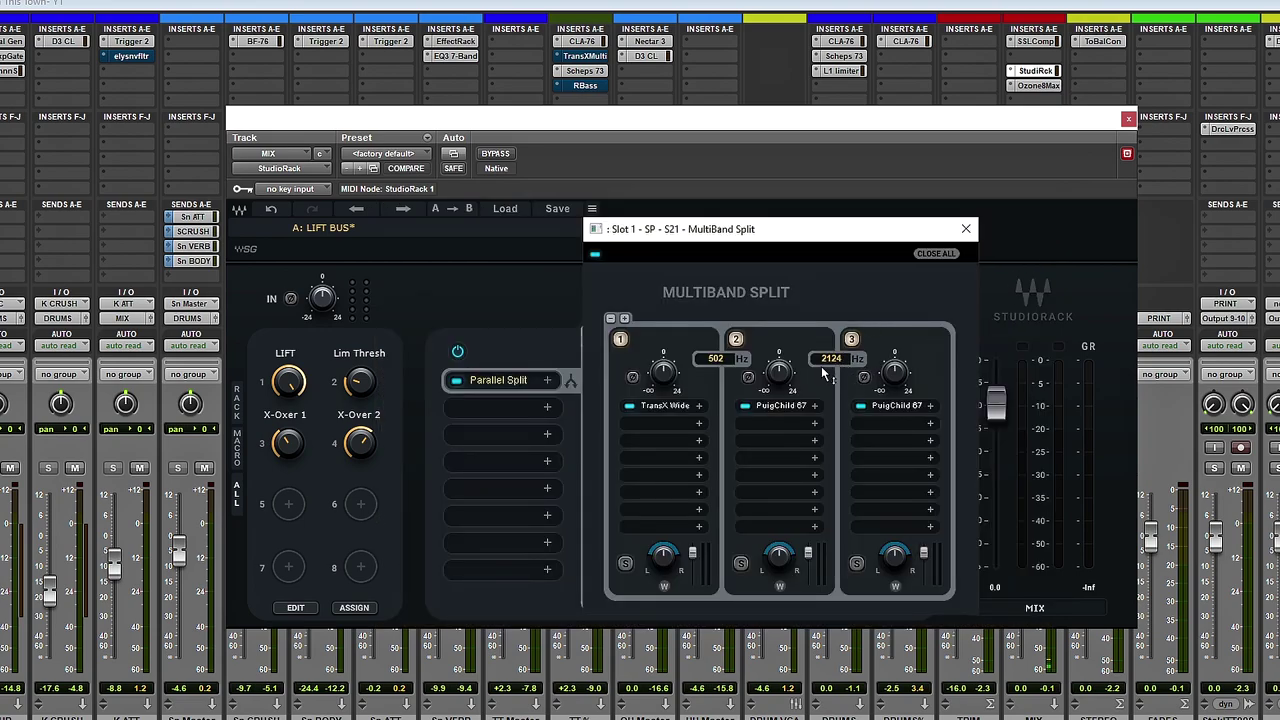
pyautogui.click(965, 229)
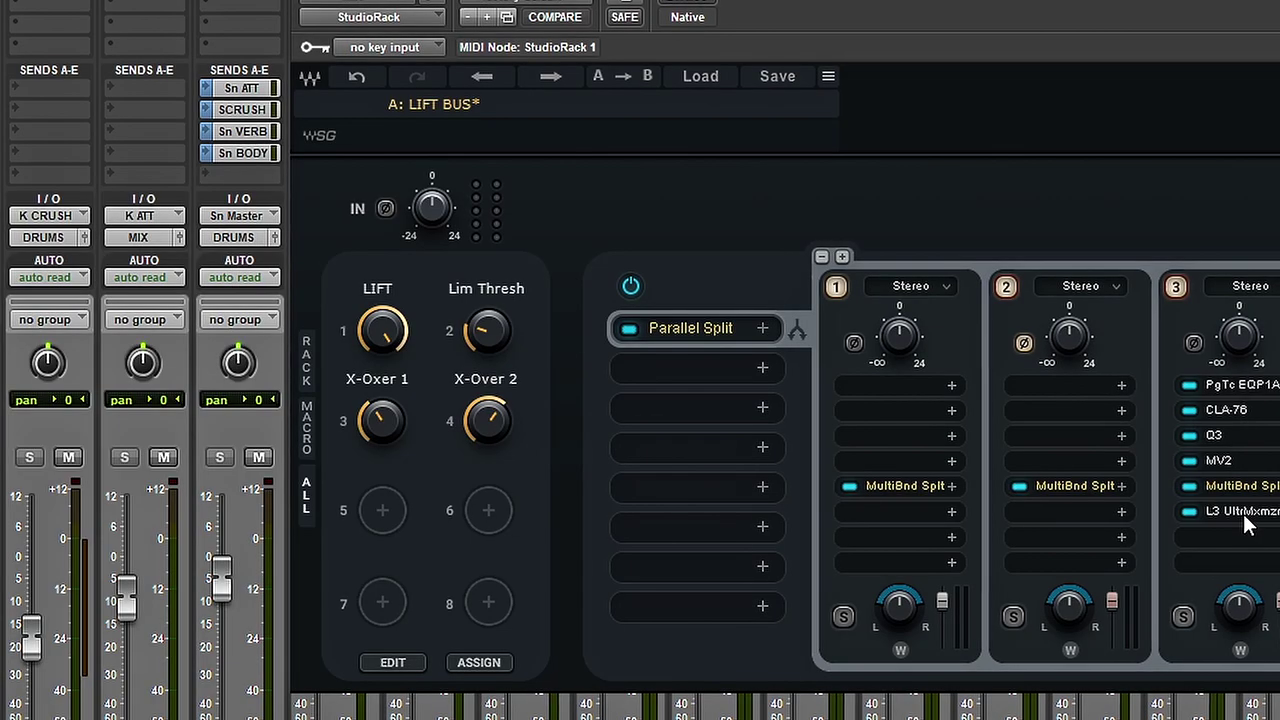
# - Adjust the linked Threshold and Out Ceiling control of the L3 UltraMaximizer in rack 3 and move its window aside
pyautogui.click(1244, 514)
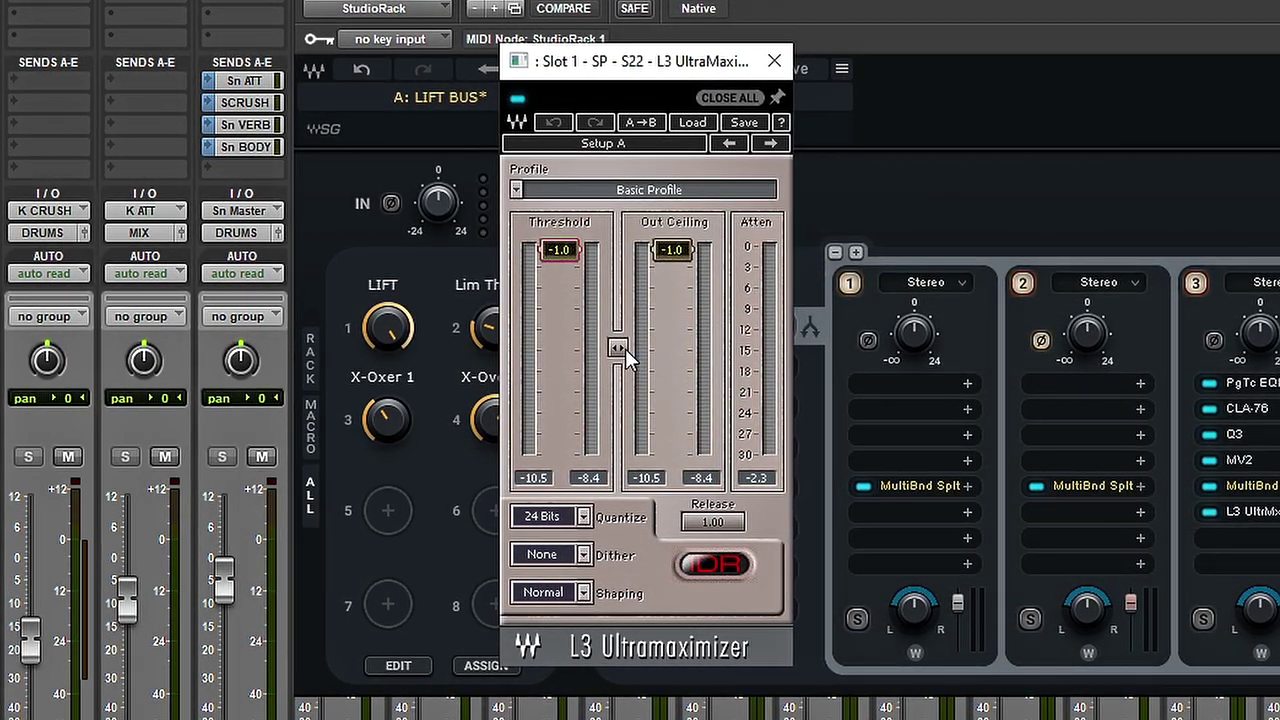
pyautogui.moveTo(618, 346); pyautogui.dragTo(618, 352)
pyautogui.moveTo(640, 61); pyautogui.dragTo(1279, 42)
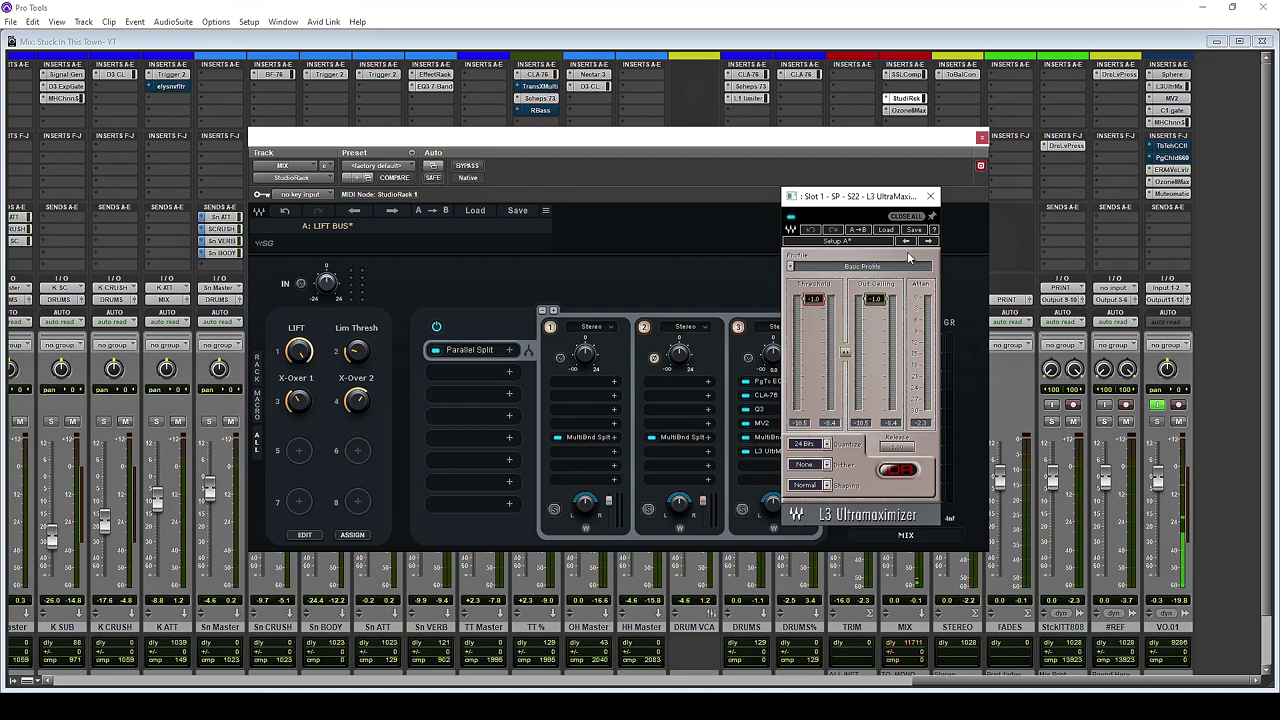
# - Enlarge the StudioRack interface and check which macro controls the Threshold of the L3 UltraMaximizer in rack 3
pyautogui.click(545, 210)
pyautogui.click(591, 282)
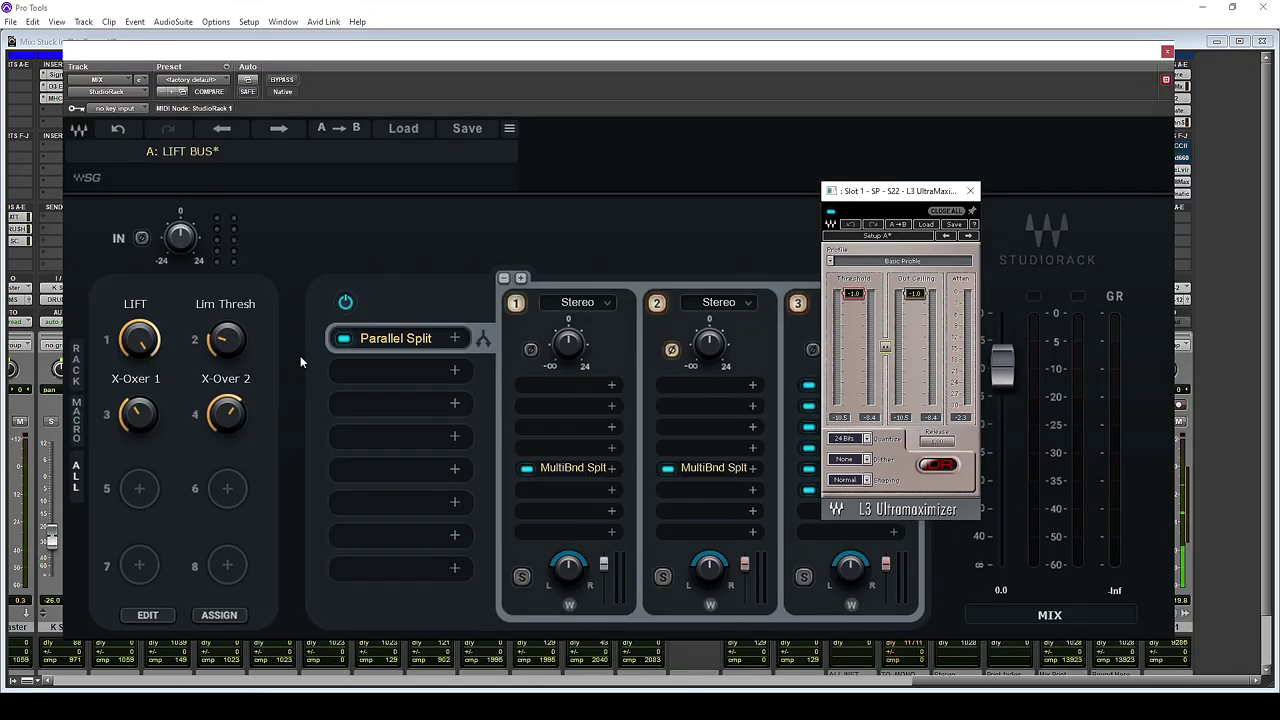
pyautogui.rightClick(856, 298)
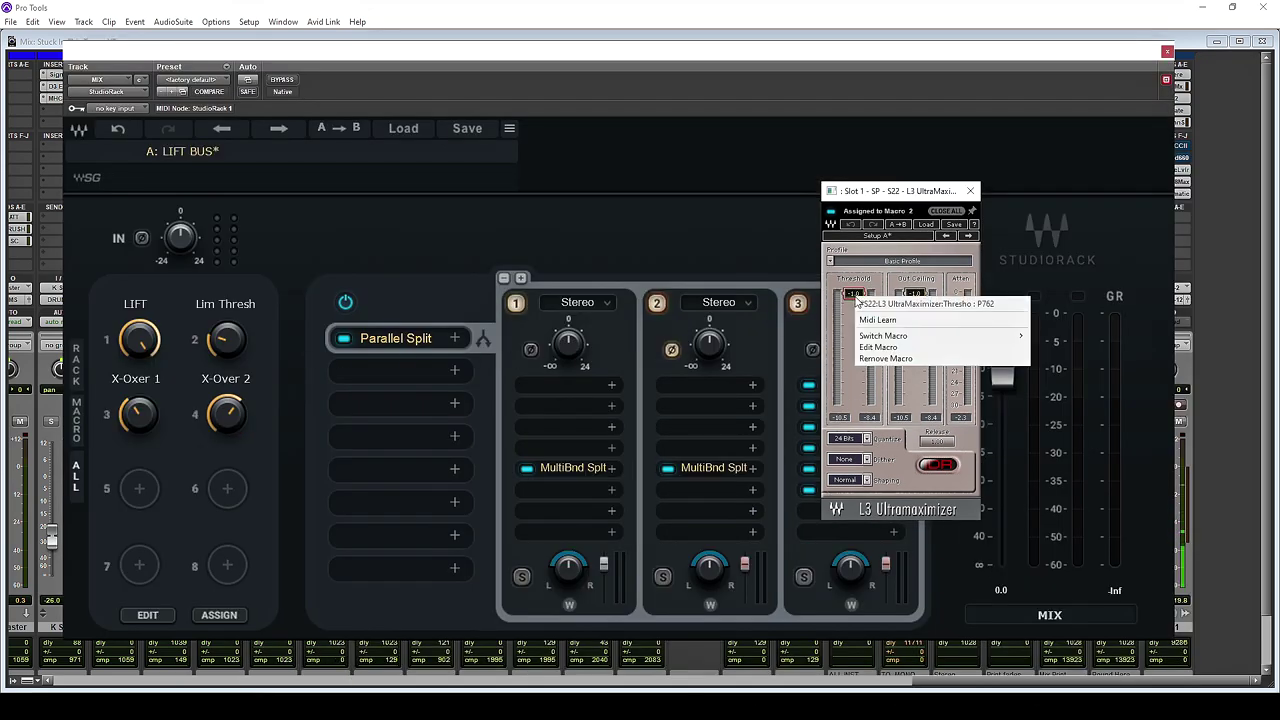
pyautogui.click(230, 345)
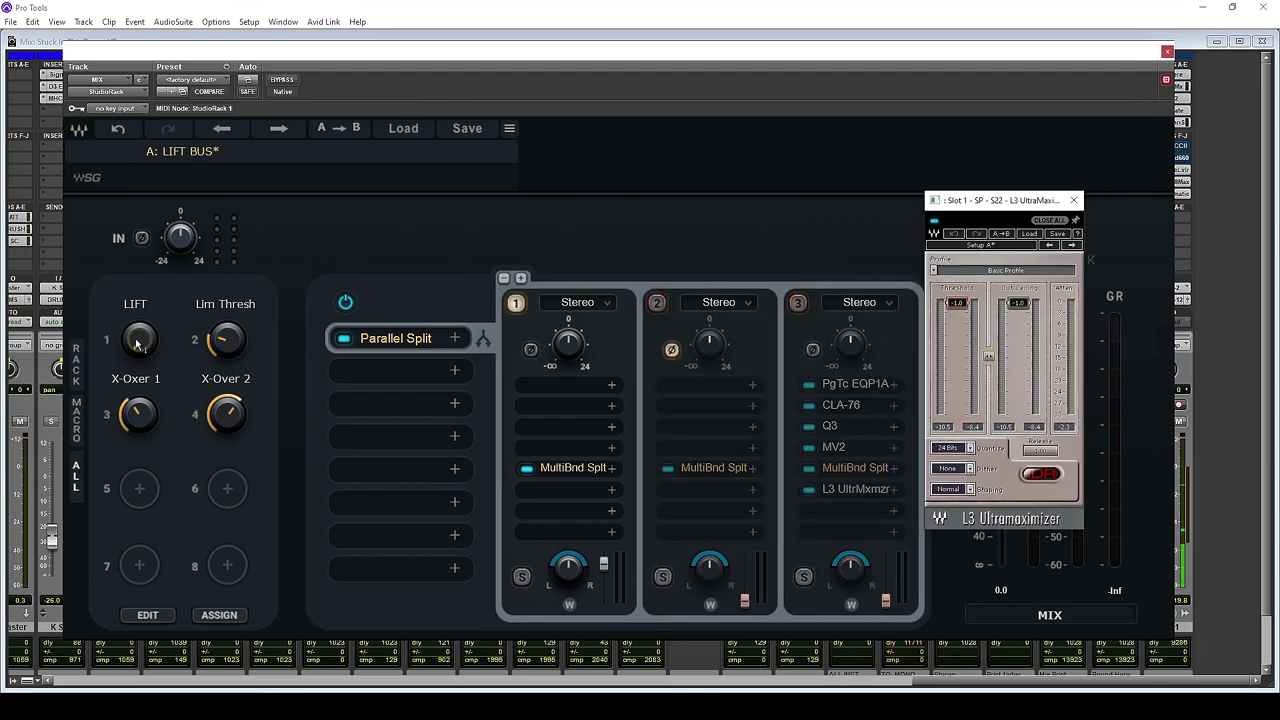
# - Raise the LIFT macro from 0 to 1000, and move the Lim Thresh macro to -4.0 and back to -1.0
pyautogui.click(139, 342)
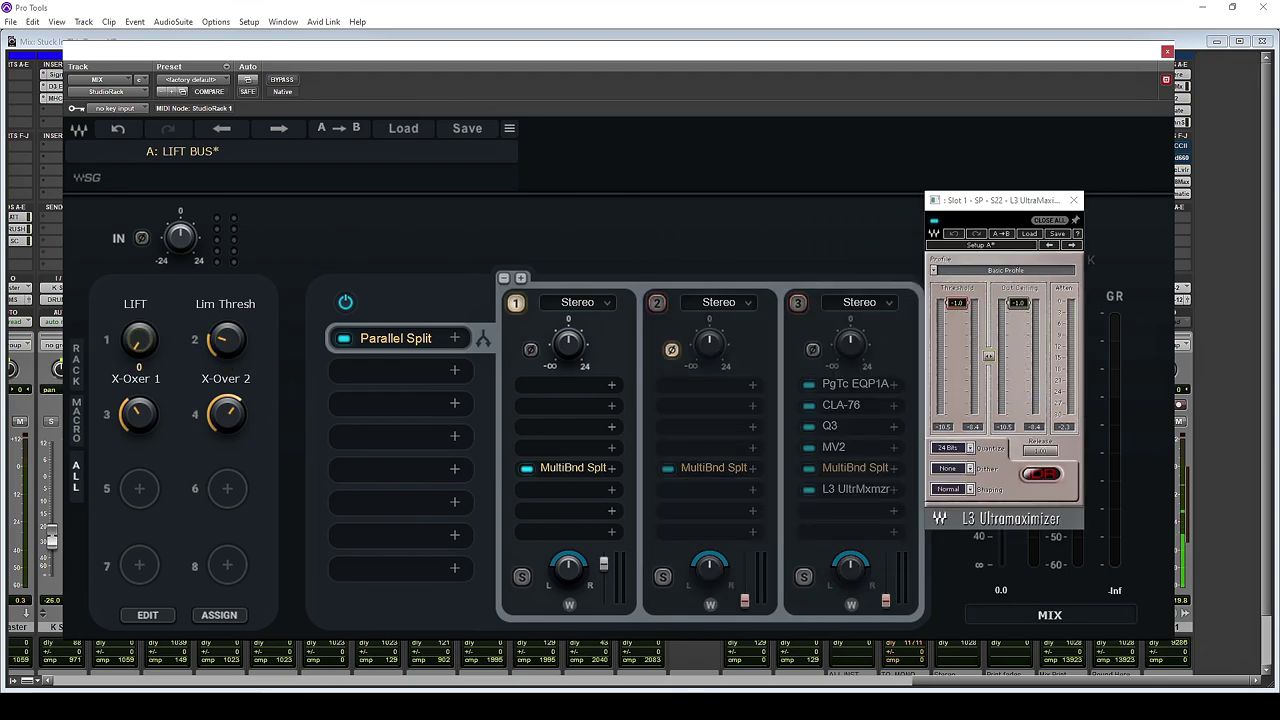
pyautogui.moveTo(139, 342); pyautogui.dragTo(139, 215)
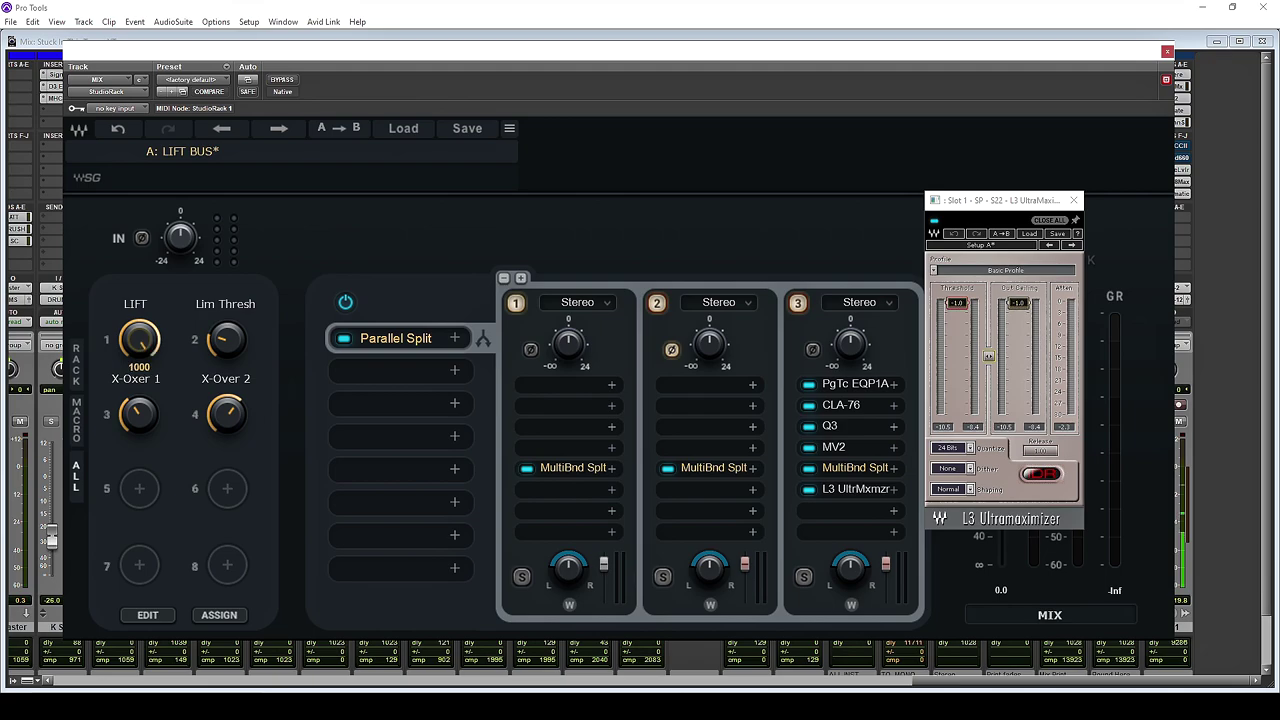
pyautogui.moveTo(230, 352)
pyautogui.mouseDown()
pyautogui.moveTo(230, 368)
pyautogui.moveTo(226, 340)
pyautogui.moveTo(229, 352)
pyautogui.mouseUp()
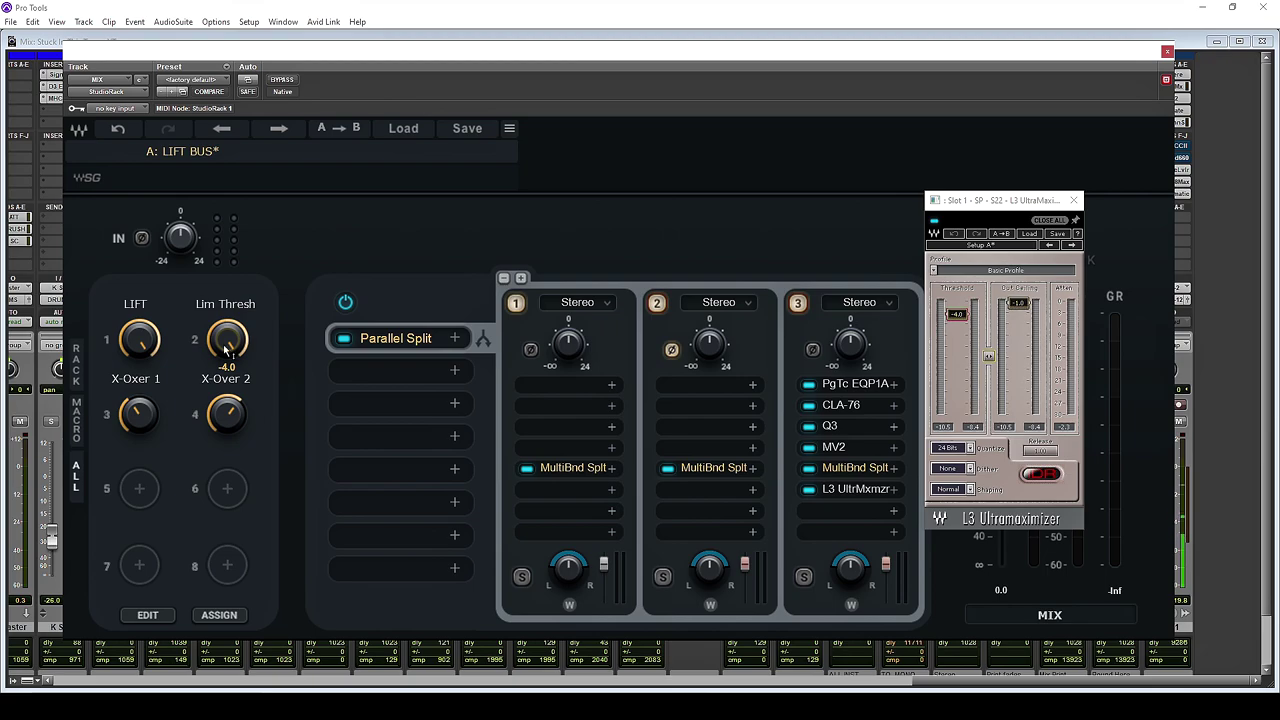
pyautogui.moveTo(229, 352); pyautogui.dragTo(219, 339)
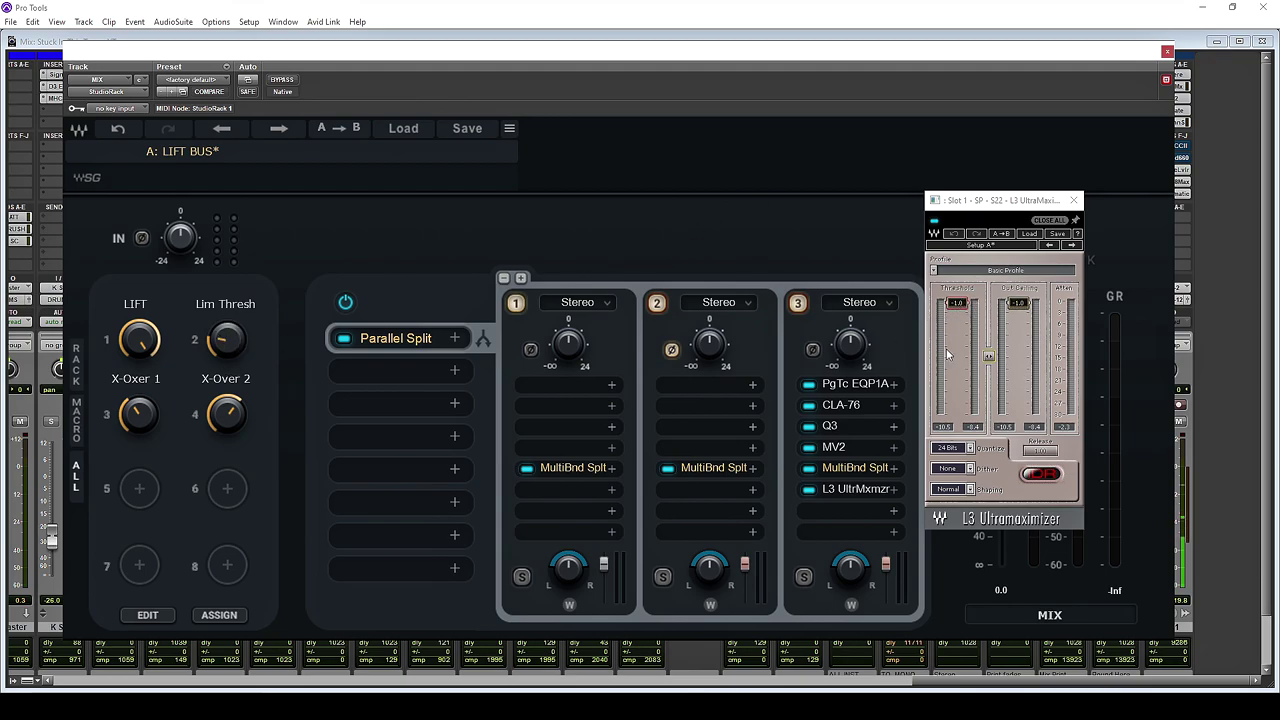
# - Place the MultiBand Splits of racks 1 and 2 side by side and use the crossover macros to set 505 Hz and 3145 Hz
pyautogui.click(148, 615)
pyautogui.click(572, 468)
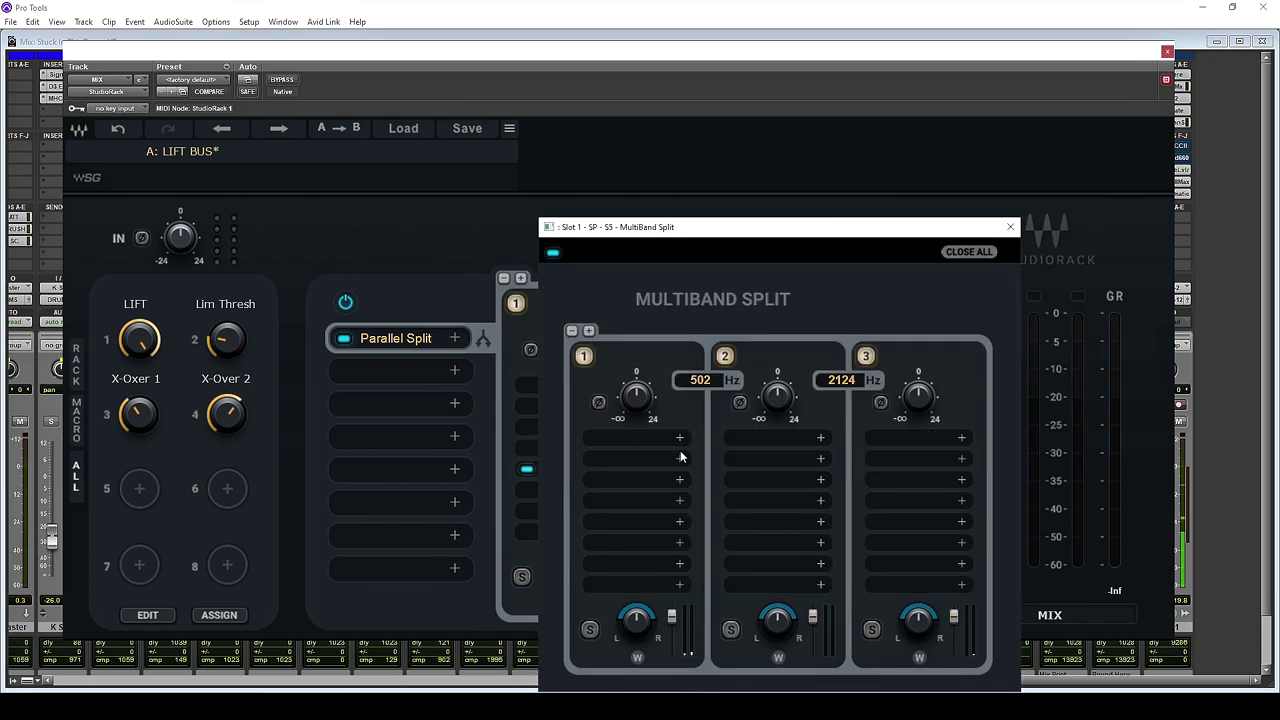
pyautogui.moveTo(139, 414)
pyautogui.mouseDown()
pyautogui.moveTo(139, 378)
pyautogui.moveTo(139, 422)
pyautogui.mouseUp()
pyautogui.moveTo(693, 228); pyautogui.dragTo(904, 73)
pyautogui.moveTo(795, 228); pyautogui.dragTo(553, 73)
pyautogui.moveTo(227, 414)
pyautogui.mouseDown()
pyautogui.moveTo(227, 393)
pyautogui.moveTo(226, 418)
pyautogui.mouseUp()
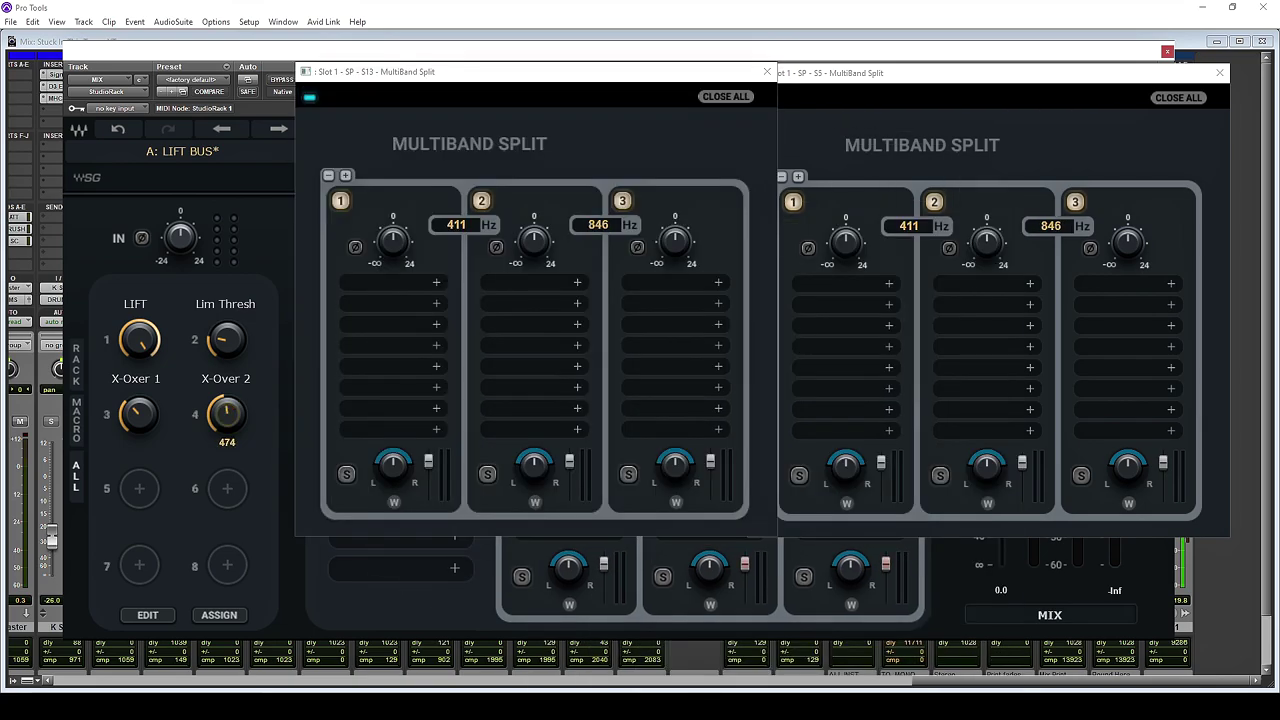
pyautogui.moveTo(139, 414); pyautogui.dragTo(139, 404)
pyautogui.moveTo(230, 425); pyautogui.dragTo(230, 423)
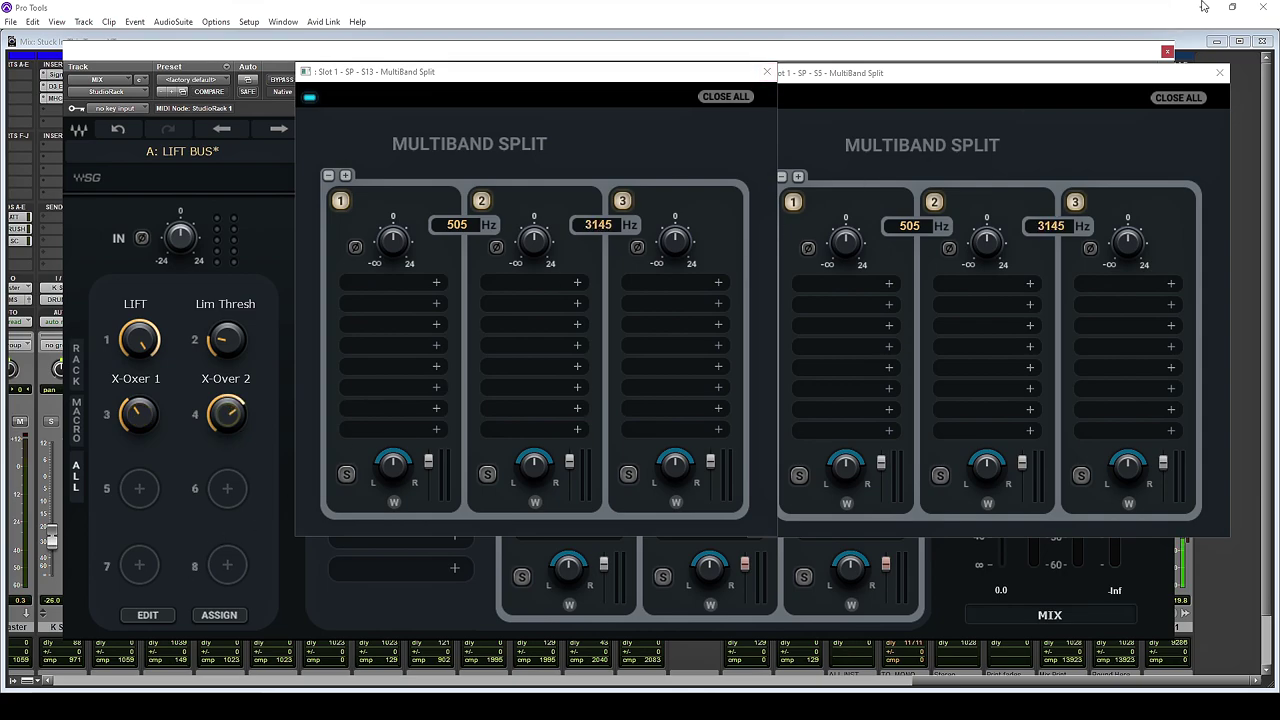
pyautogui.click(1216, 91)
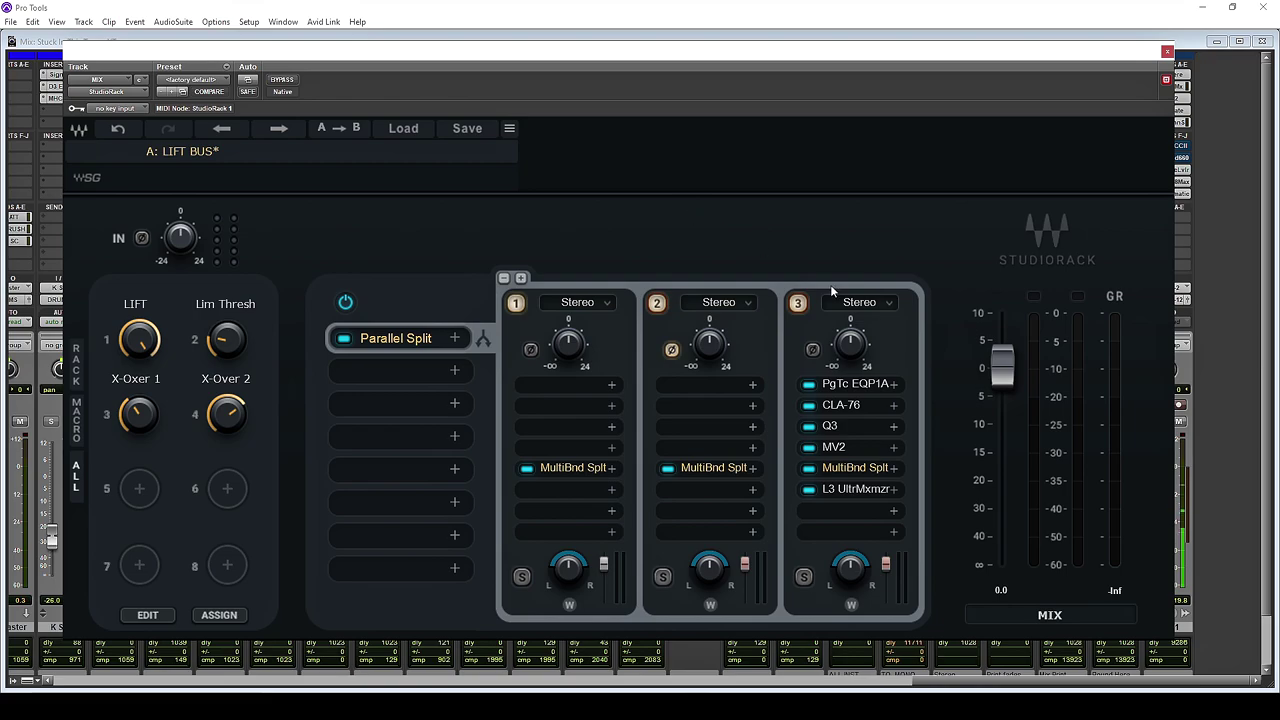
# - Check the knob settings of the PuigTec EQP1A in rack 3
pyautogui.click(838, 388)
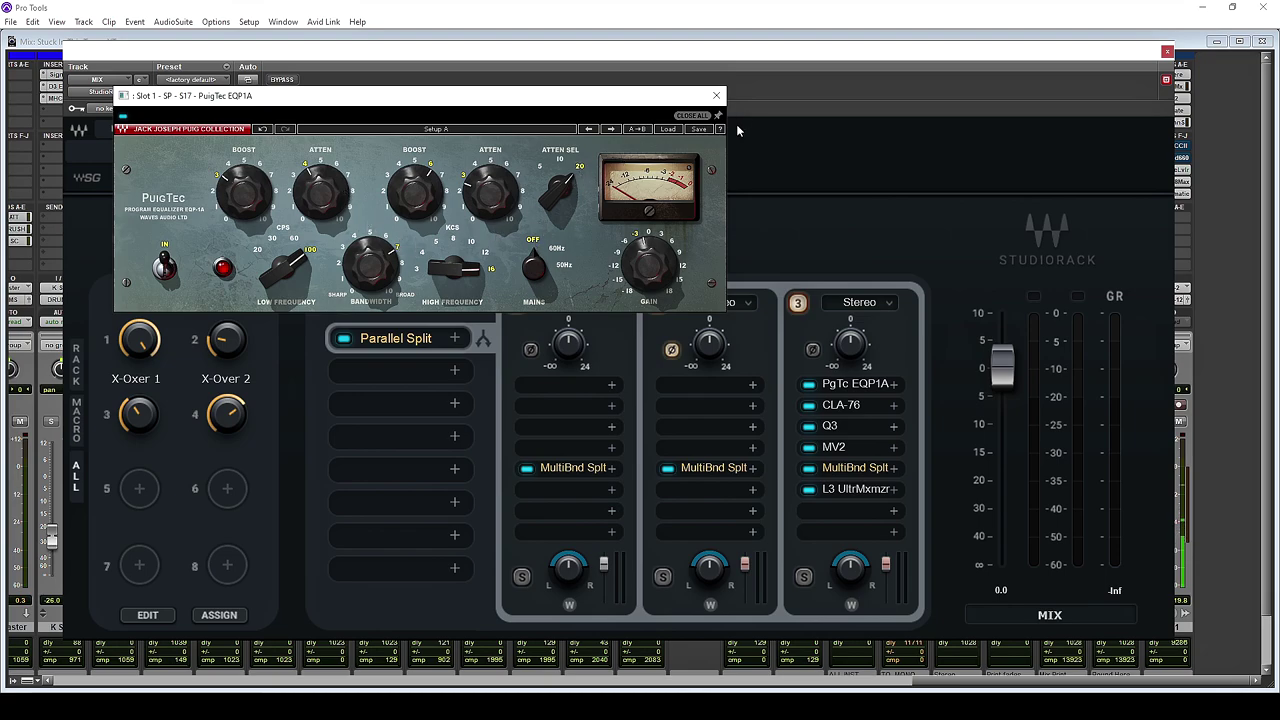
pyautogui.click(716, 96)
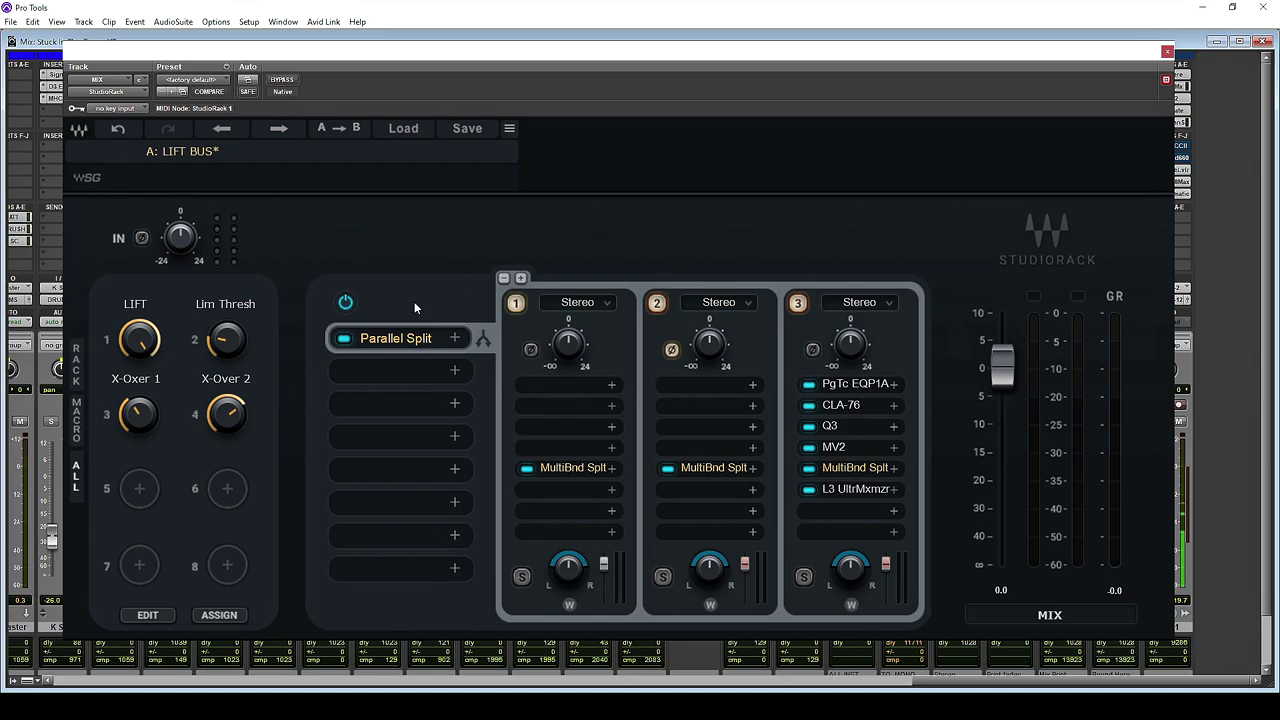
# - Review the plugin settings options and StudioRack's own options for saving the LIFT BUS preset
pyautogui.click(227, 67)
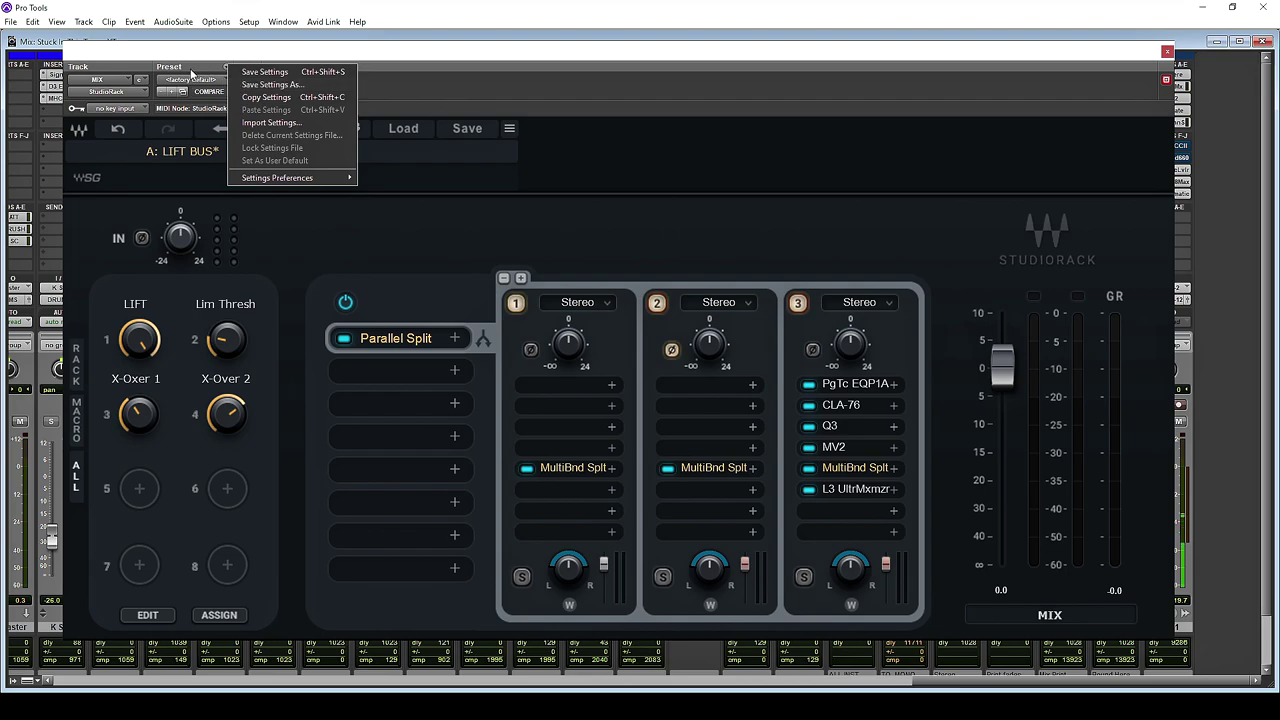
pyautogui.click(449, 185)
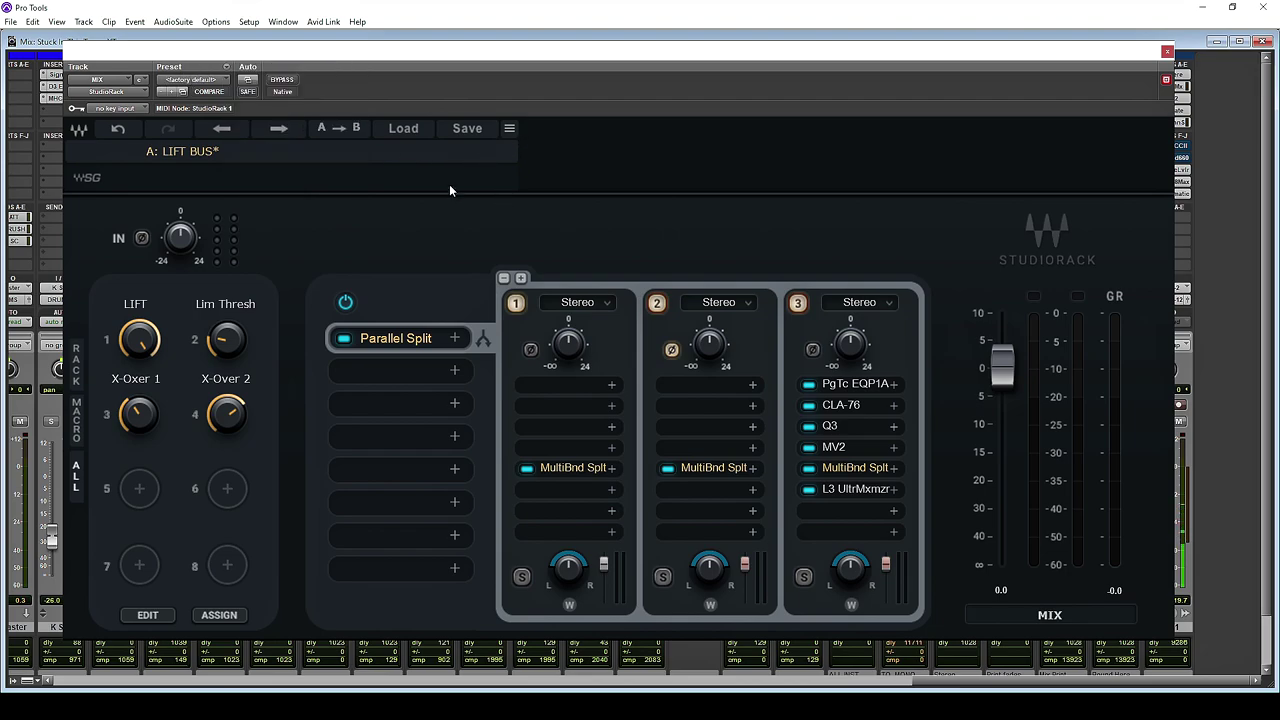
pyautogui.click(467, 128)
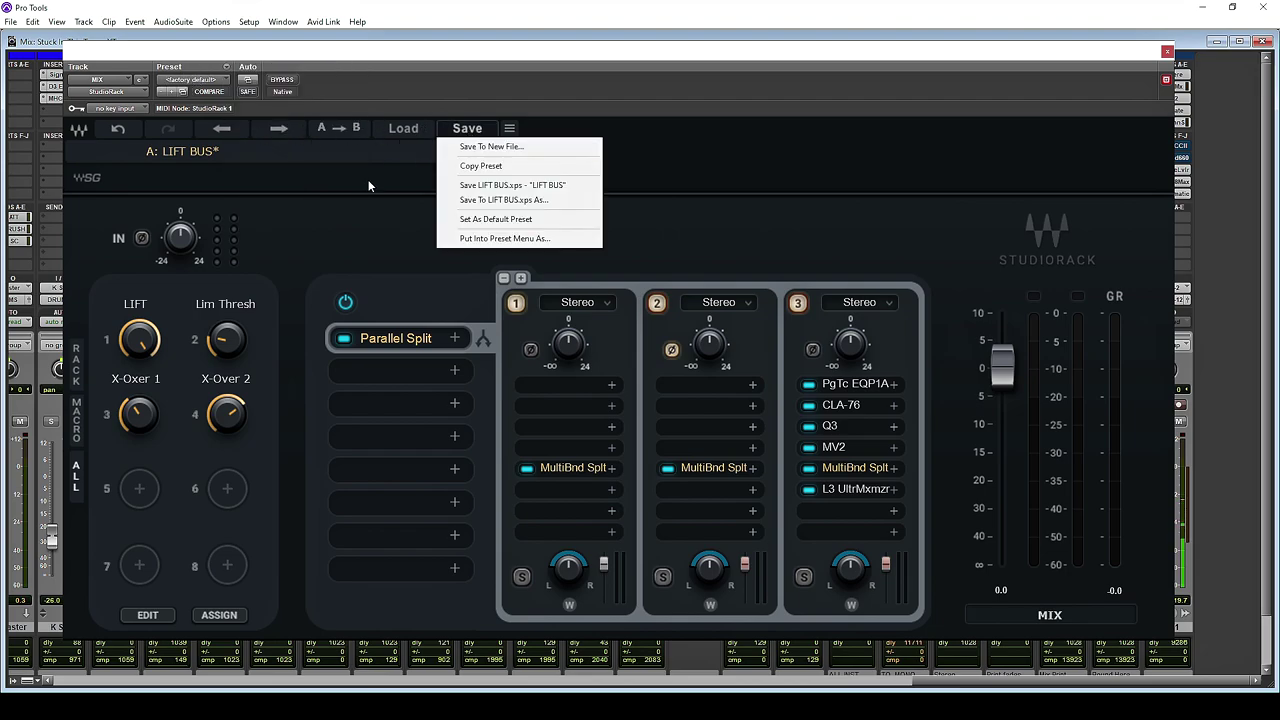
pyautogui.click(508, 206)
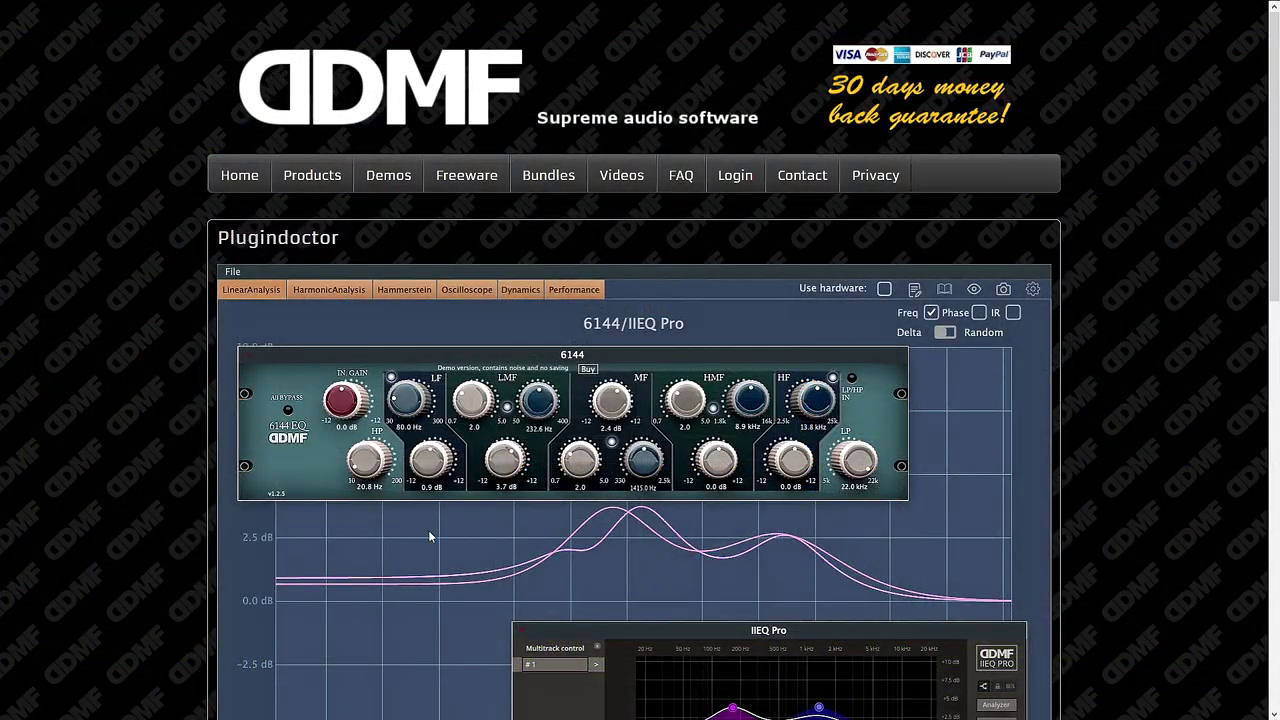
# - Read through the Plugindoctor product page on the DDMF website
pyautogui.scroll(-5, 23, 480)
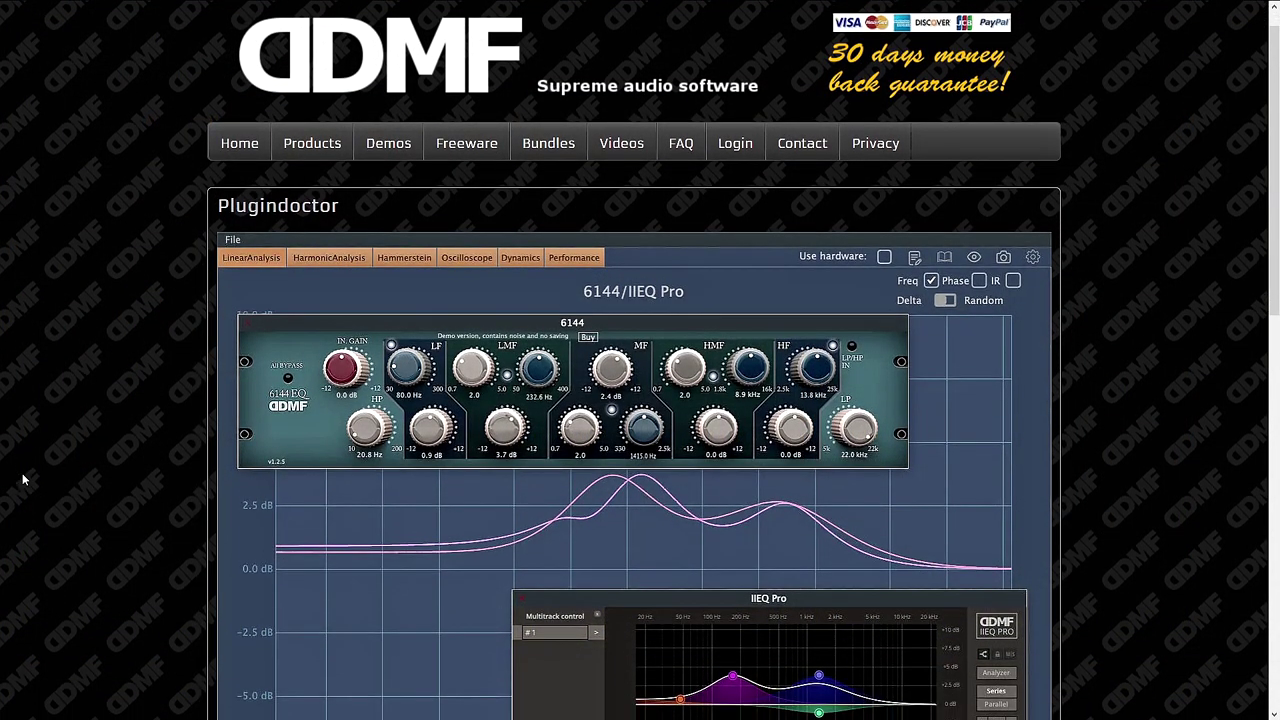
pyautogui.scroll(-7, 23, 480)
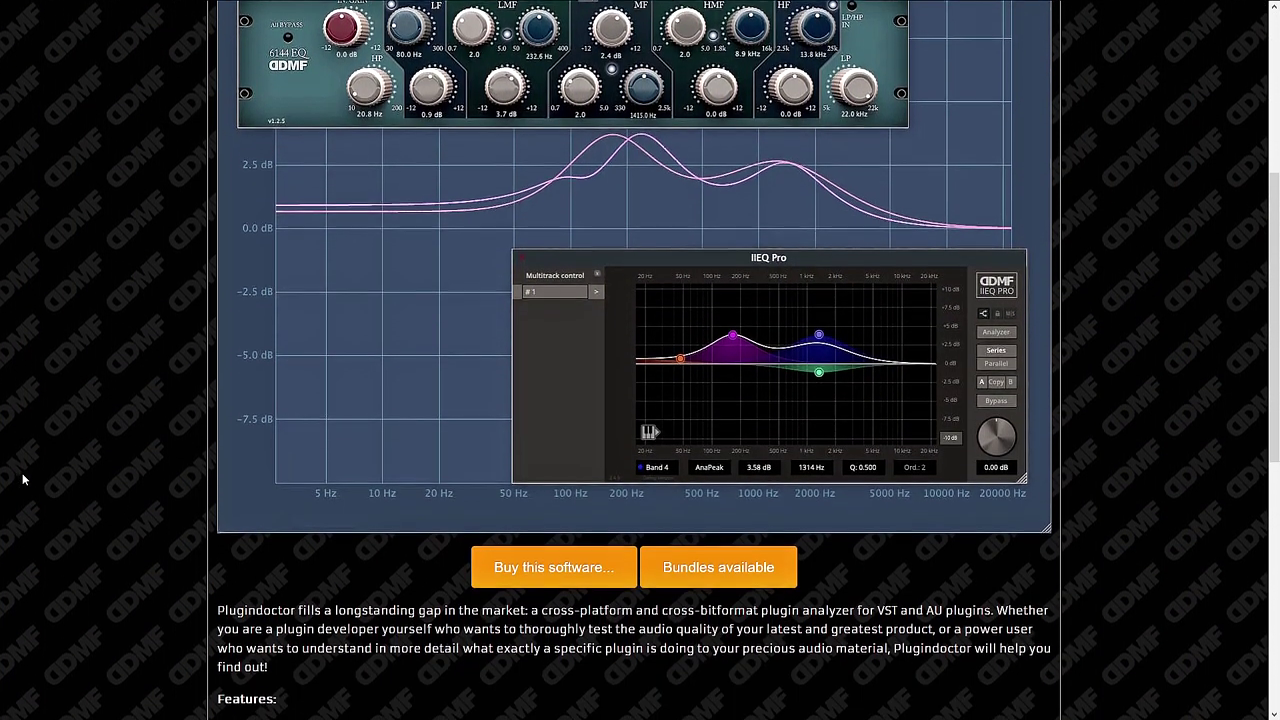
pyautogui.scroll(-6, 23, 480)
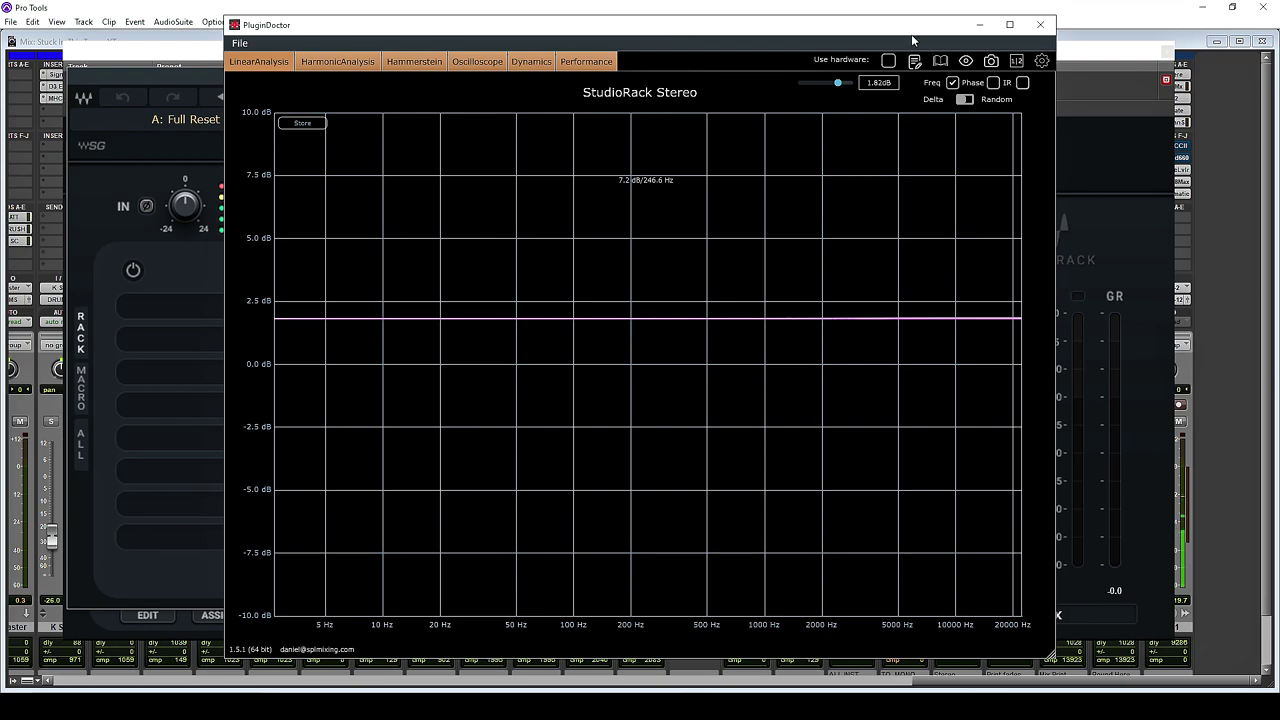
# - Maximize PluginDoctor and load CLA-76 Mono from the plugin list for linear analysis
pyautogui.click(1009, 24)
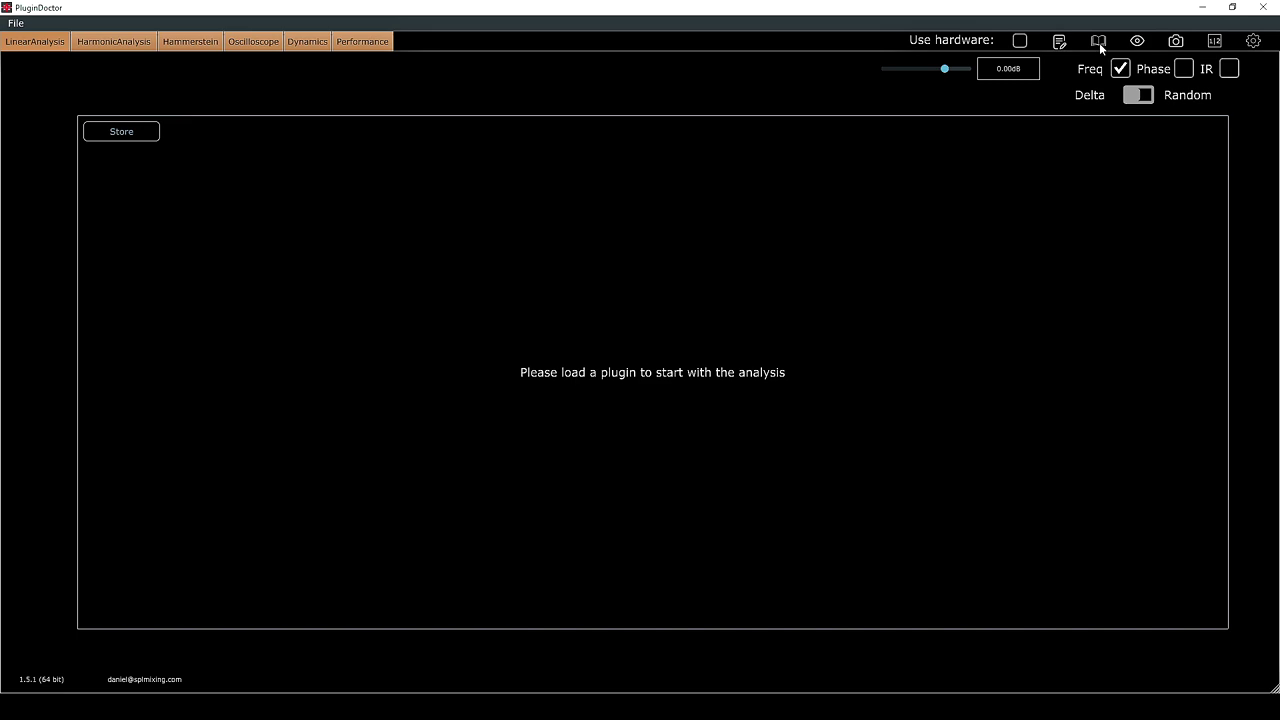
pyautogui.click(1099, 44)
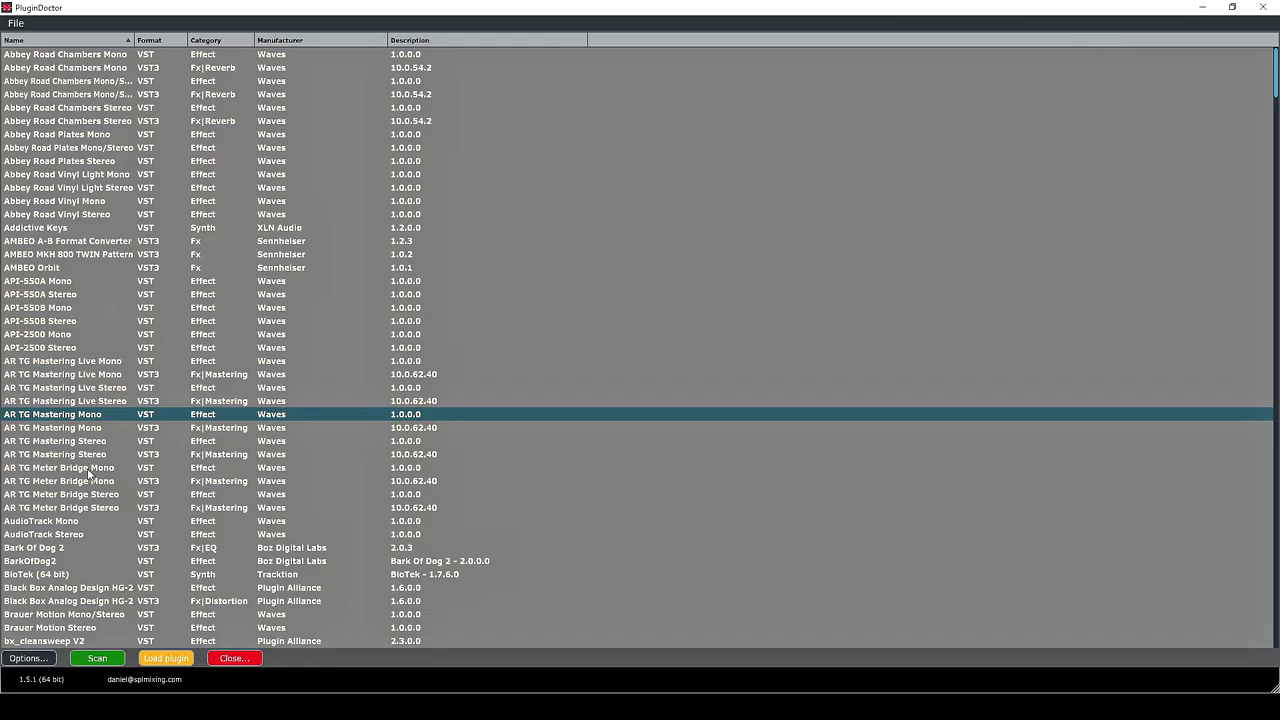
pyautogui.scroll(-9, 87, 470)
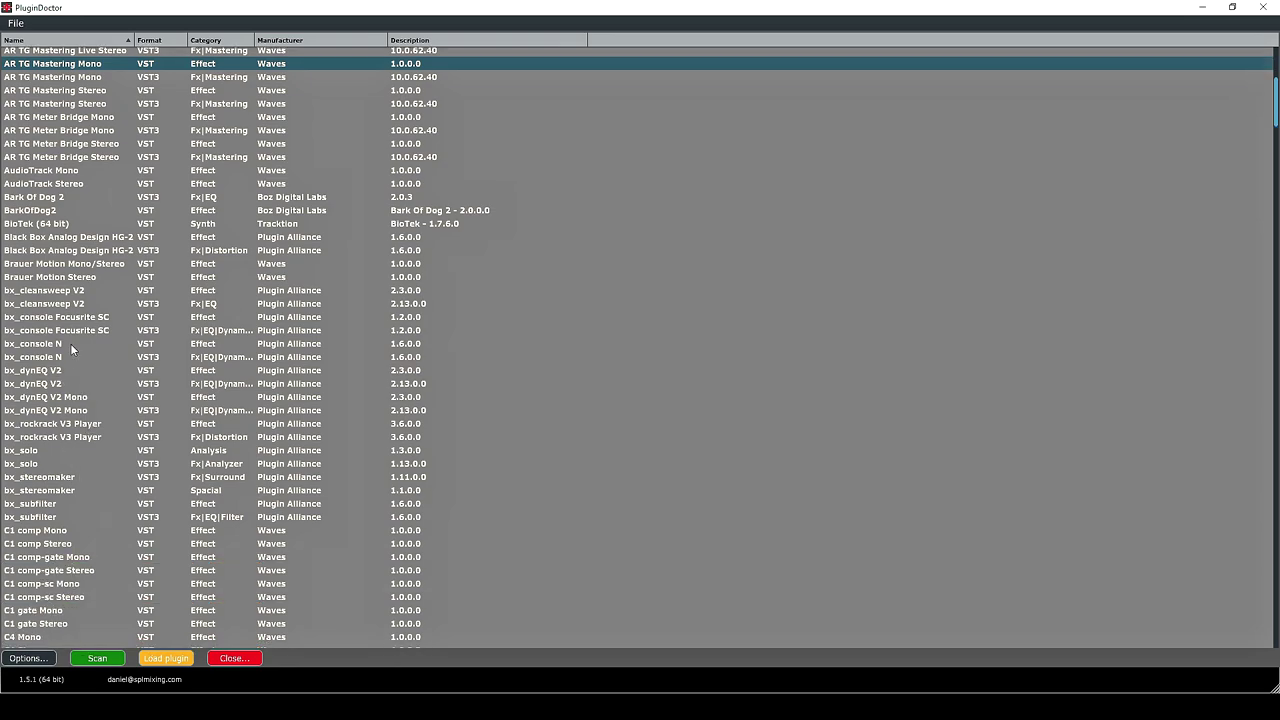
pyautogui.scroll(2, 90, 326)
pyautogui.scroll(-10, 98, 470)
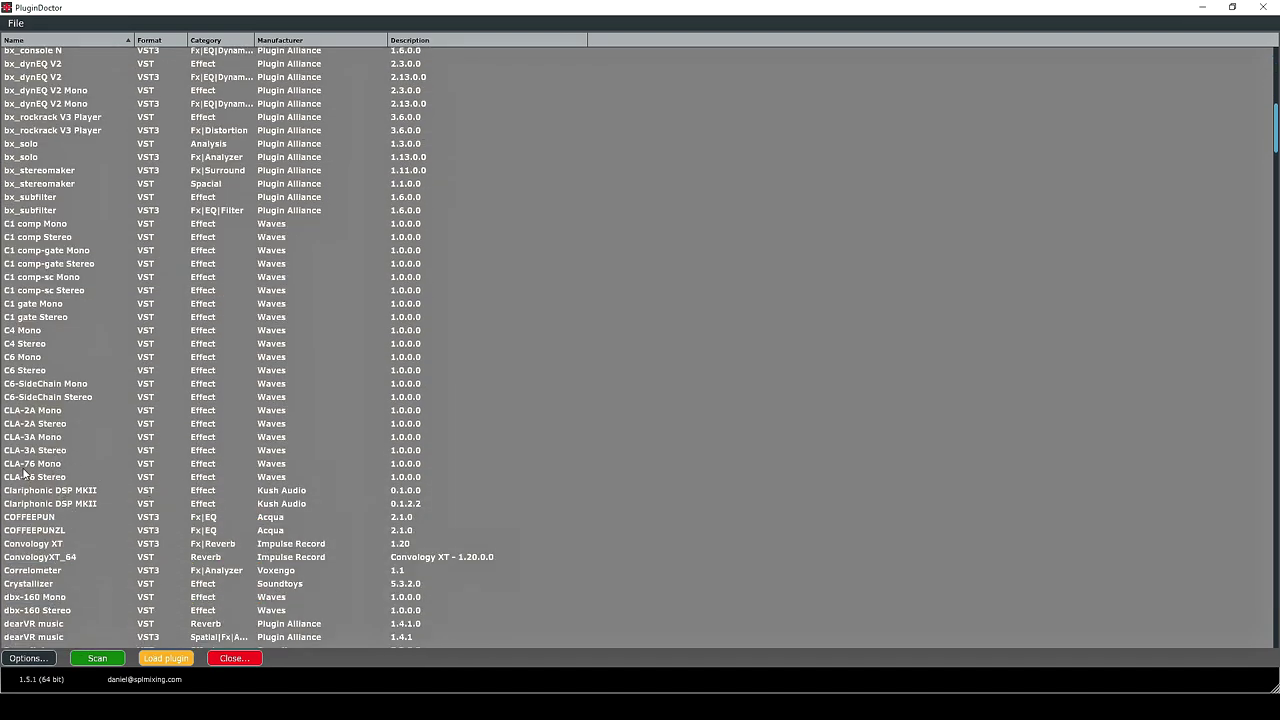
pyautogui.click(22, 468)
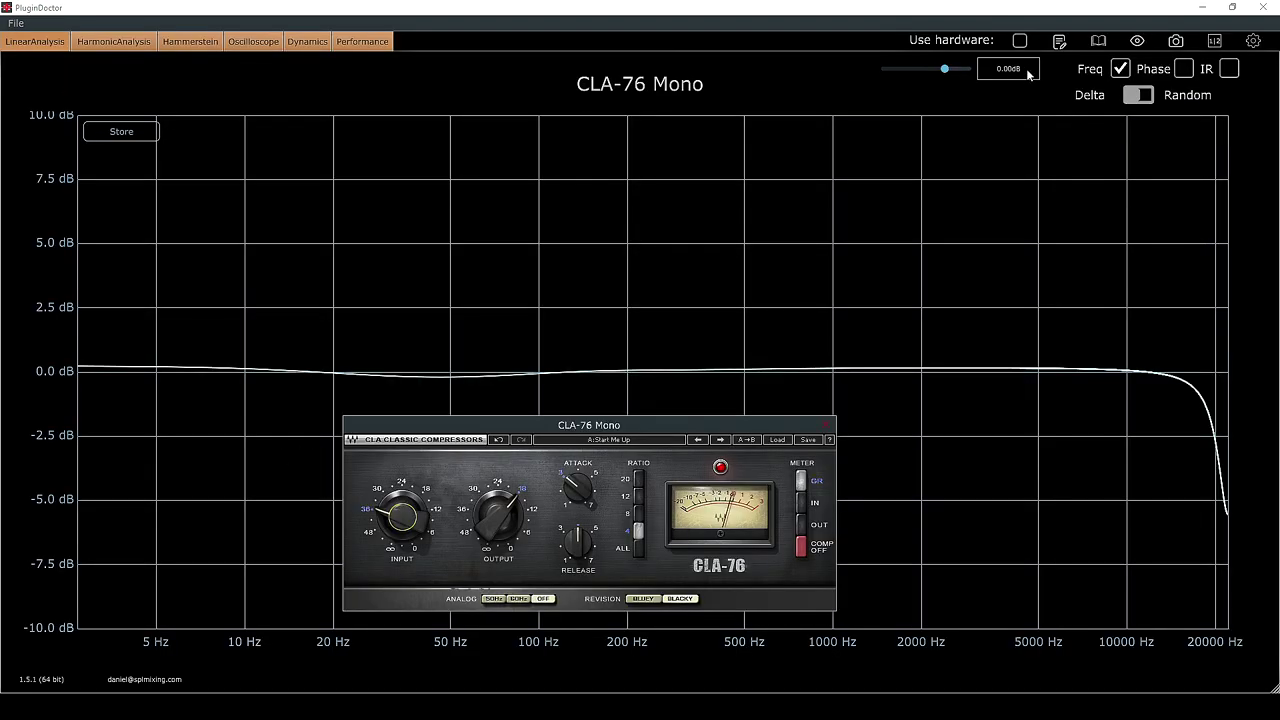
# - Nudge the analyzer's level offset to -0.08 dB and reset it to 0 dB
pyautogui.click(1028, 74)
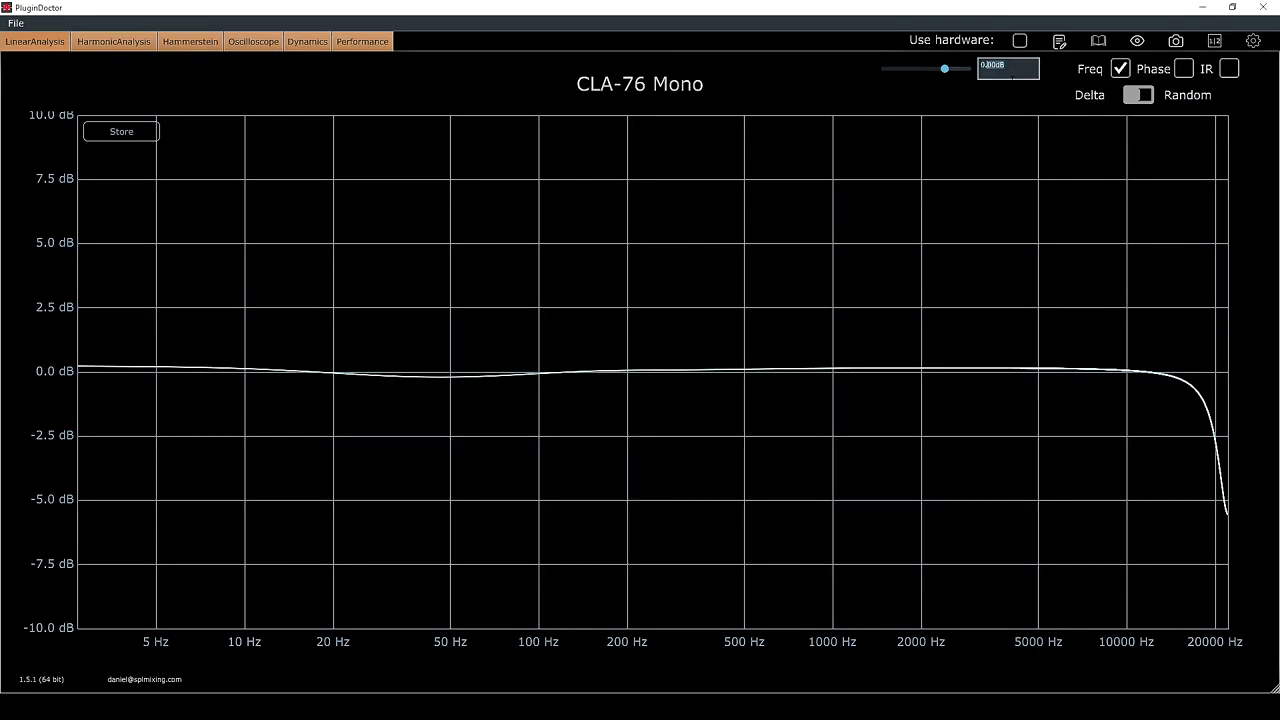
pyautogui.press('Return')
pyautogui.moveTo(944, 71)
pyautogui.mouseDown()
pyautogui.moveTo(954, 74)
pyautogui.moveTo(944, 71)
pyautogui.mouseUp()
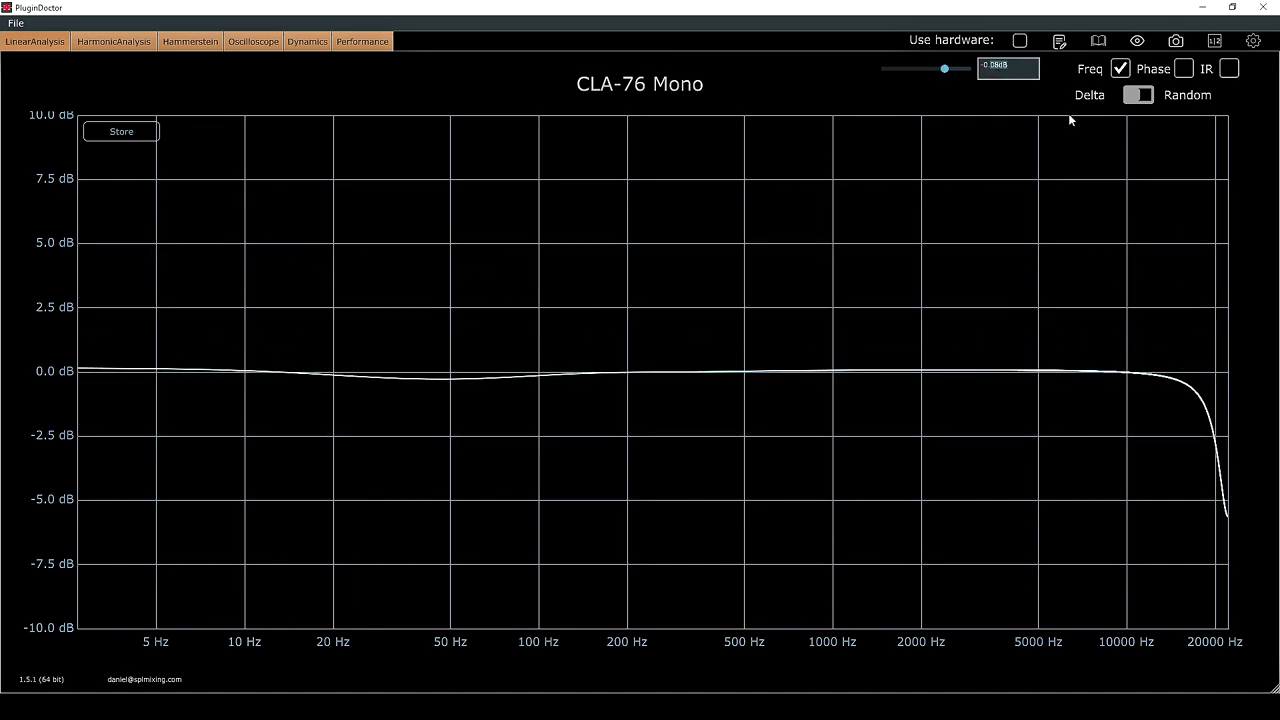
pyautogui.press('BackSpace')
pyautogui.press('BackSpace')
pyautogui.press('BackSpace')
pyautogui.press('BackSpace')
pyautogui.press('BackSpace')
pyautogui.press('BackSpace')
pyautogui.press('BackSpace')
pyautogui.write('0')
pyautogui.press('Return')
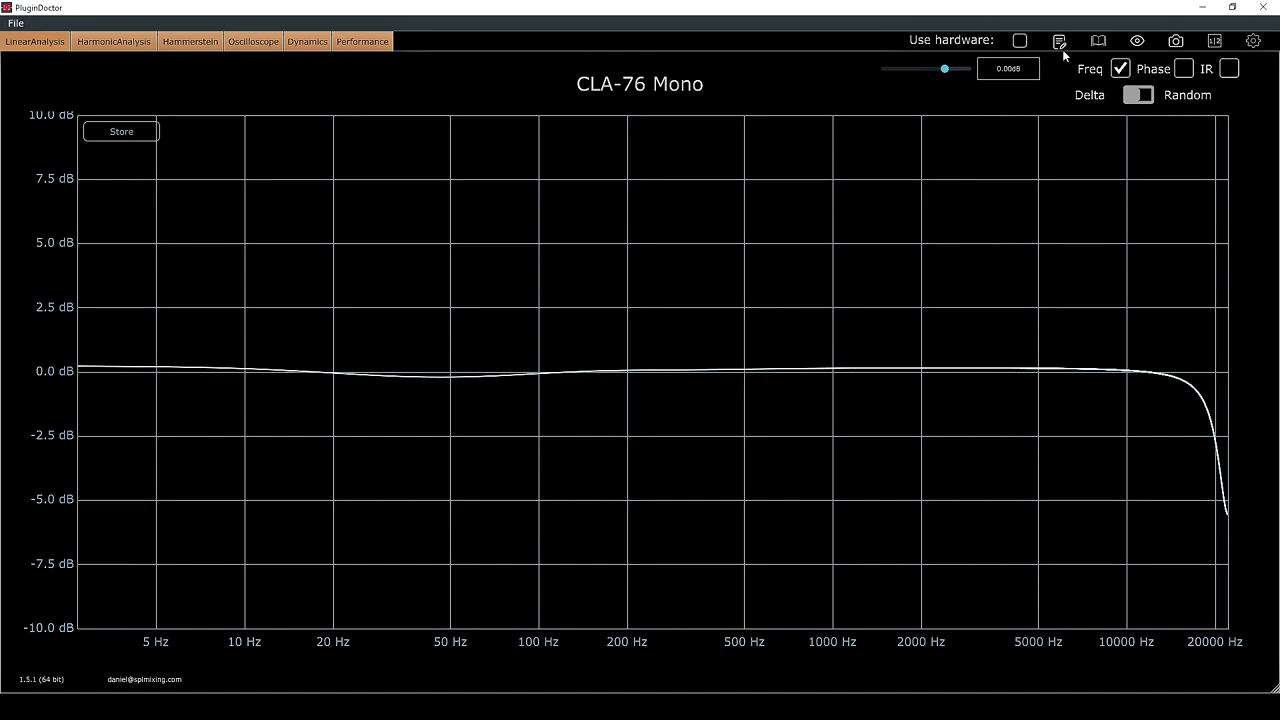
# - Switch the CLA-76 to its Bluey revision with a readjusted output level, and clear its window off the response curve
pyautogui.click(1137, 42)
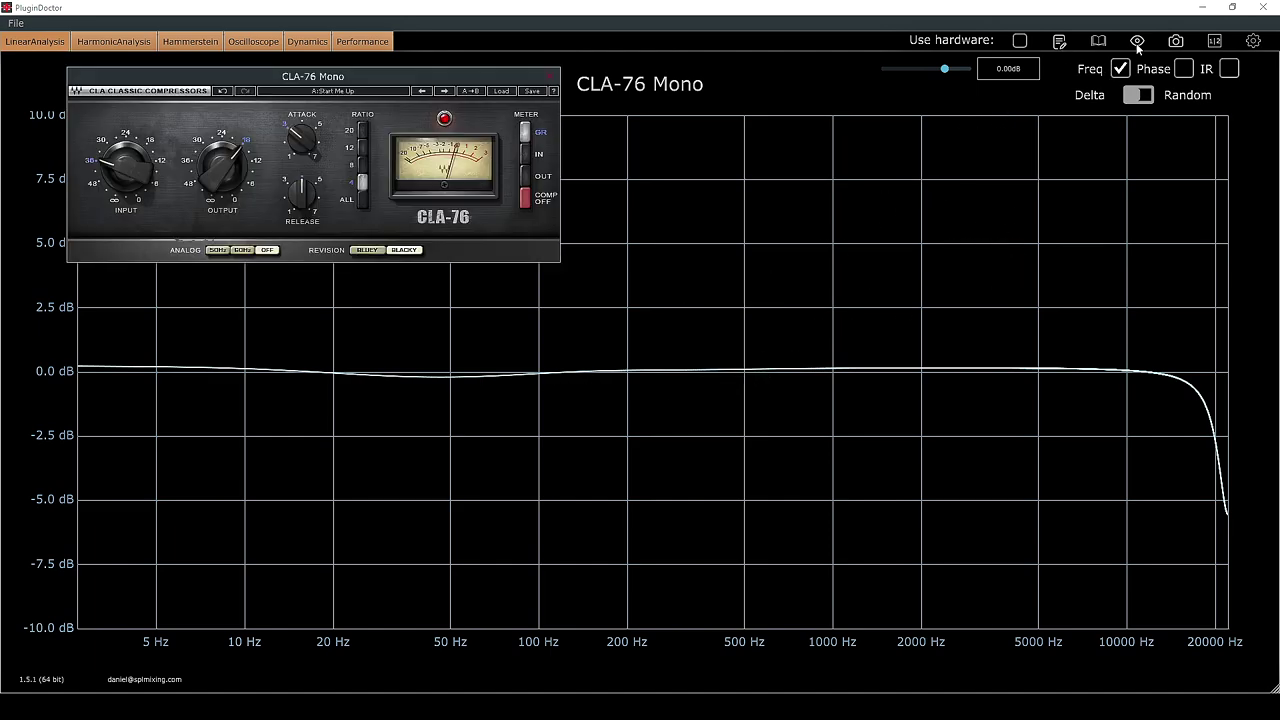
pyautogui.click(366, 251)
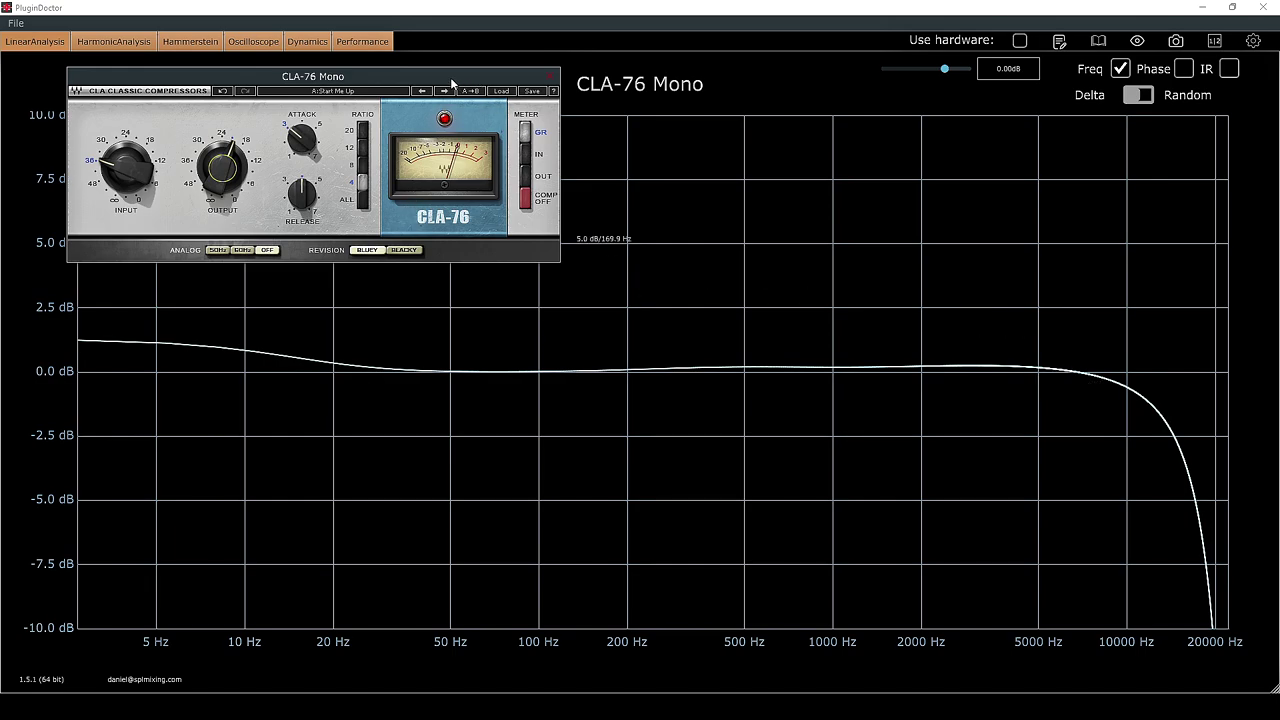
pyautogui.moveTo(450, 77); pyautogui.dragTo(732, 119)
pyautogui.click(831, 118)
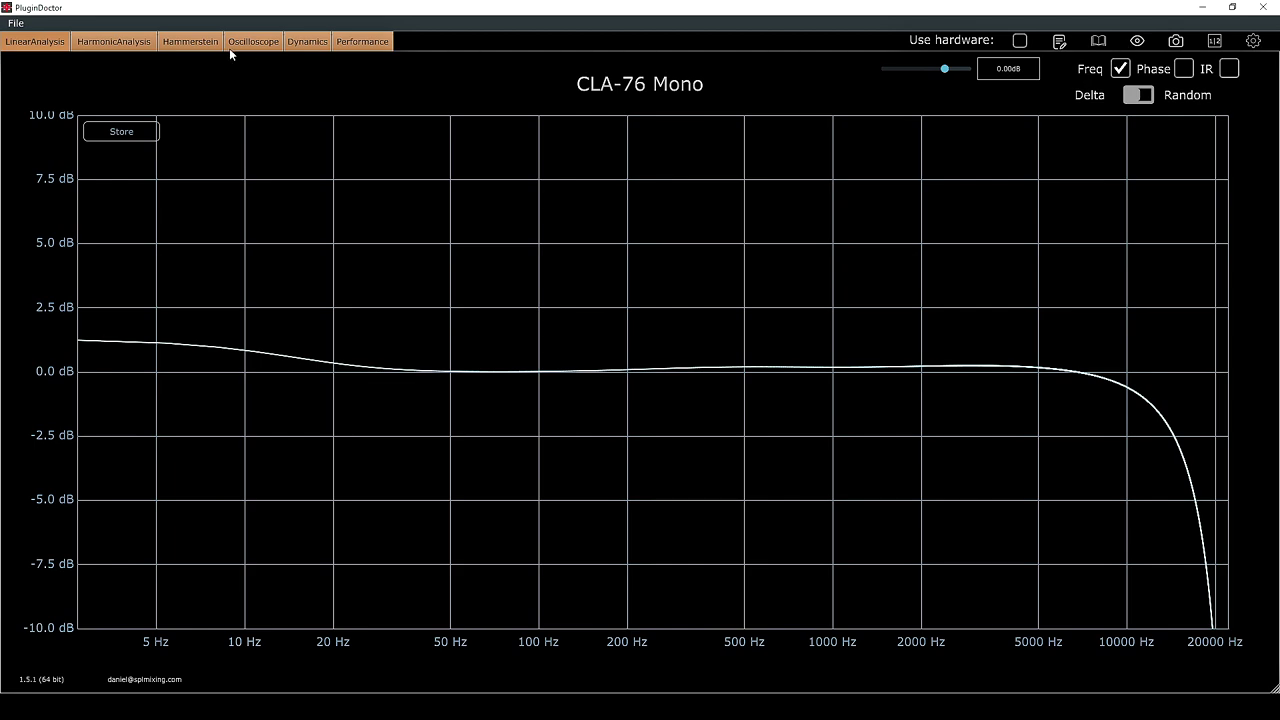
# - Load PuigTec EQP1A Mono for analysis and lower its Gain to bring the response curve to about 0 dB
pyautogui.click(15, 22)
pyautogui.click(36, 40)
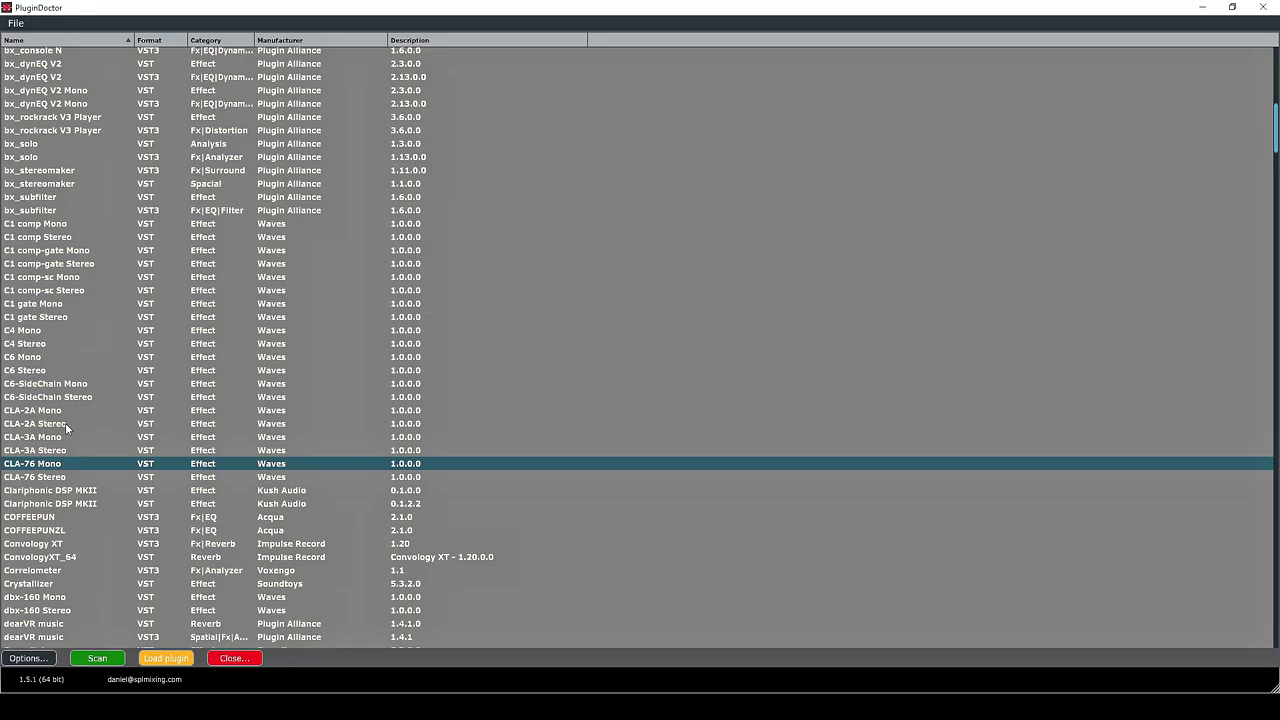
pyautogui.scroll(-10, 52, 390)
pyautogui.click(18, 376)
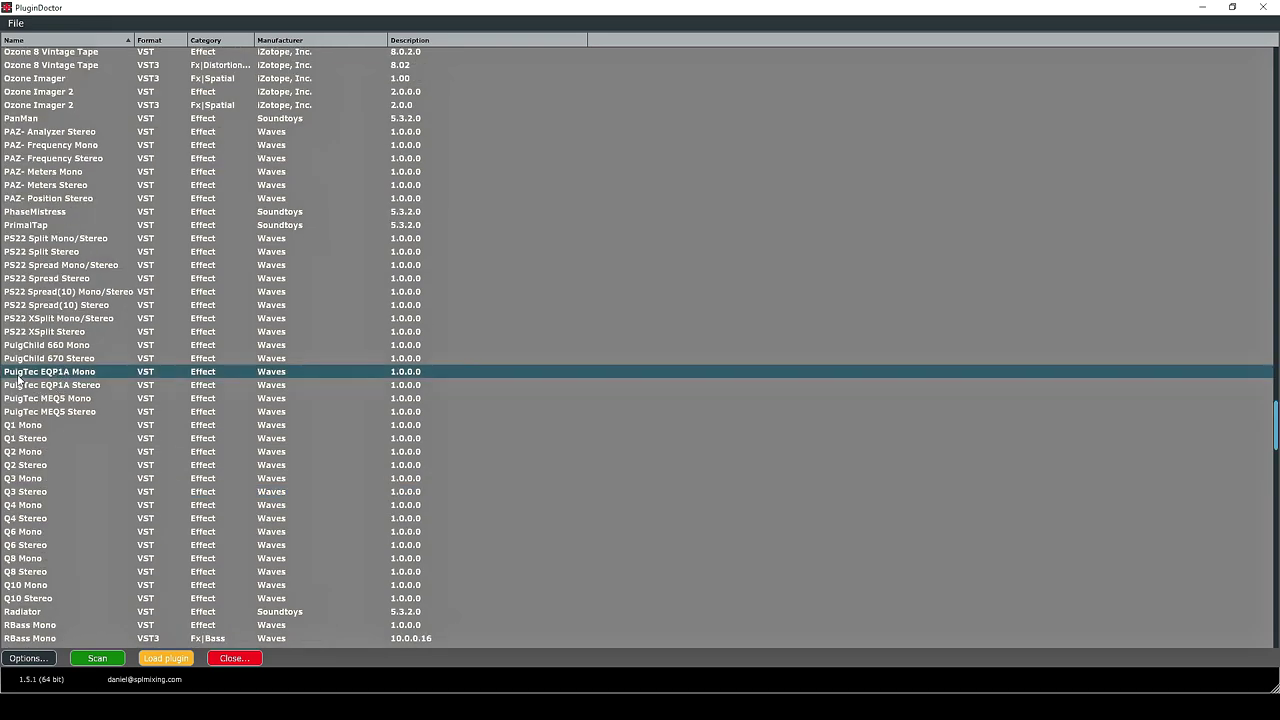
pyautogui.doubleClick(18, 376)
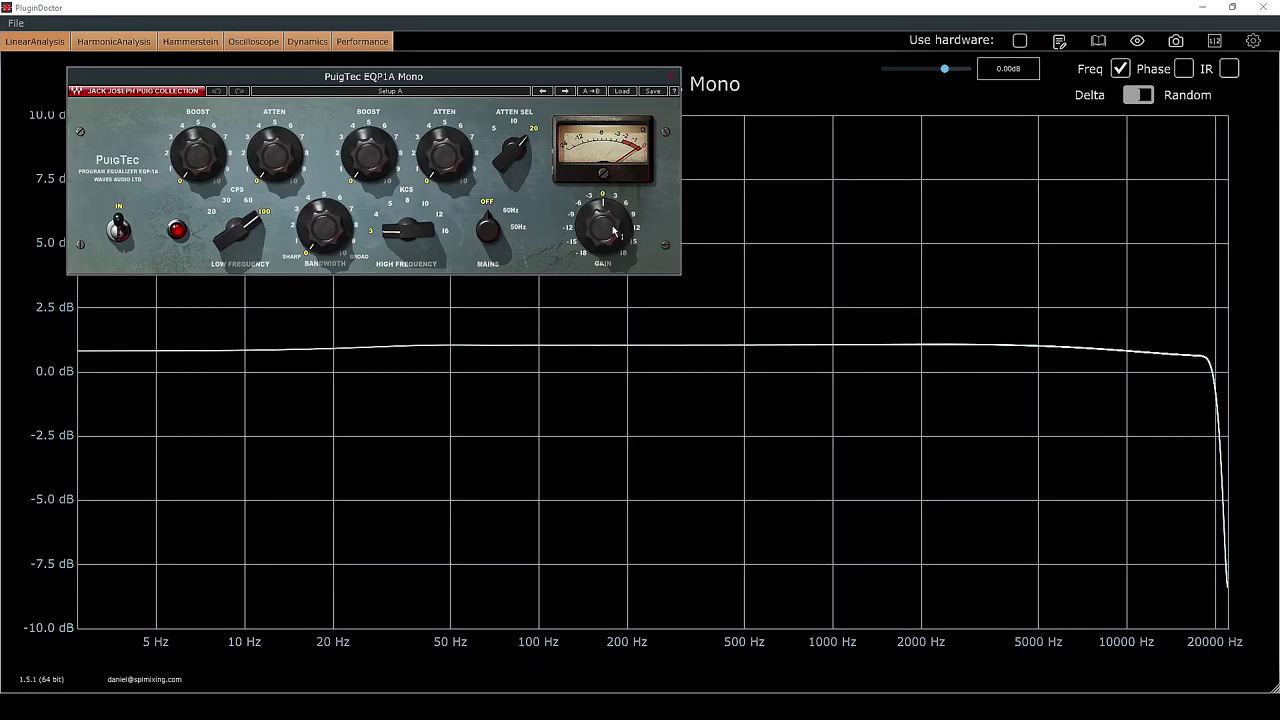
pyautogui.moveTo(614, 231)
pyautogui.moveTo(614, 231)
pyautogui.mouseDown()
pyautogui.moveTo(614, 247)
pyautogui.moveTo(613, 232)
pyautogui.mouseUp()
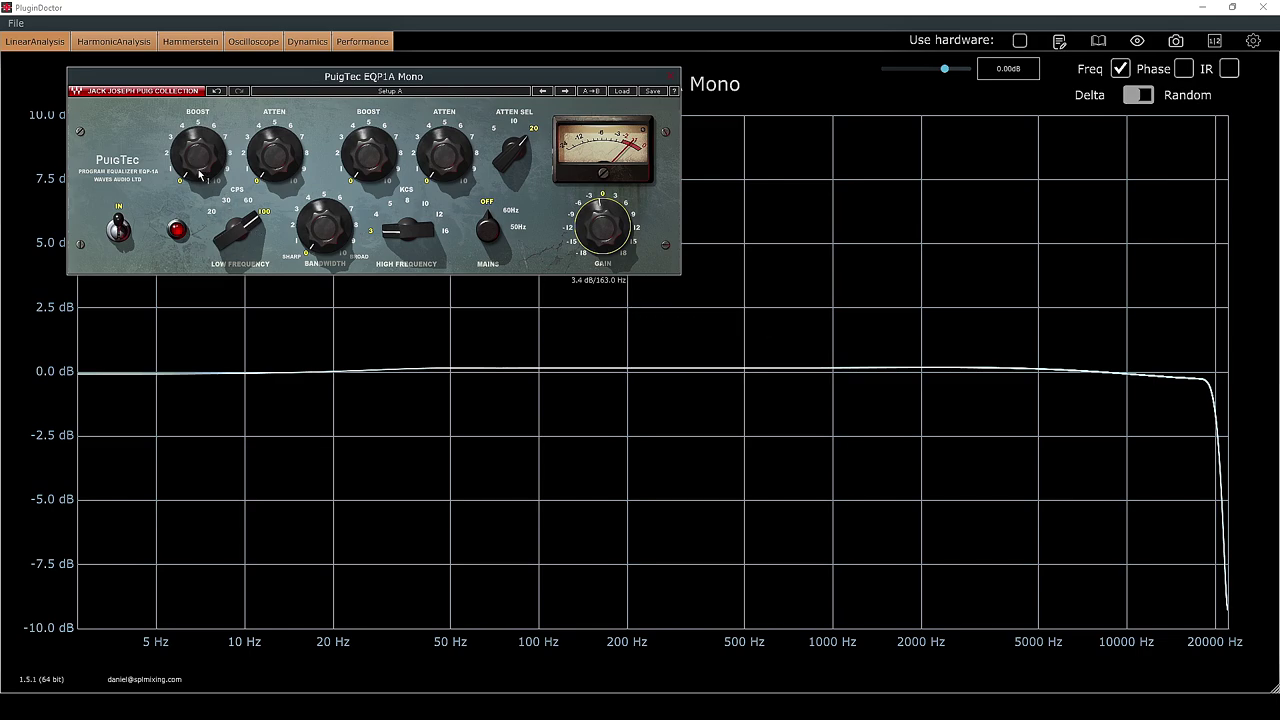
# - Raise the PuigTec's low-frequency Boost to 5, lower its Gain to -4.2 dB, and move its window clear of the response curve
pyautogui.moveTo(200, 175)
pyautogui.moveTo(200, 175); pyautogui.dragTo(384, 332)
pyautogui.moveTo(684, 483); pyautogui.dragTo(684, 519)
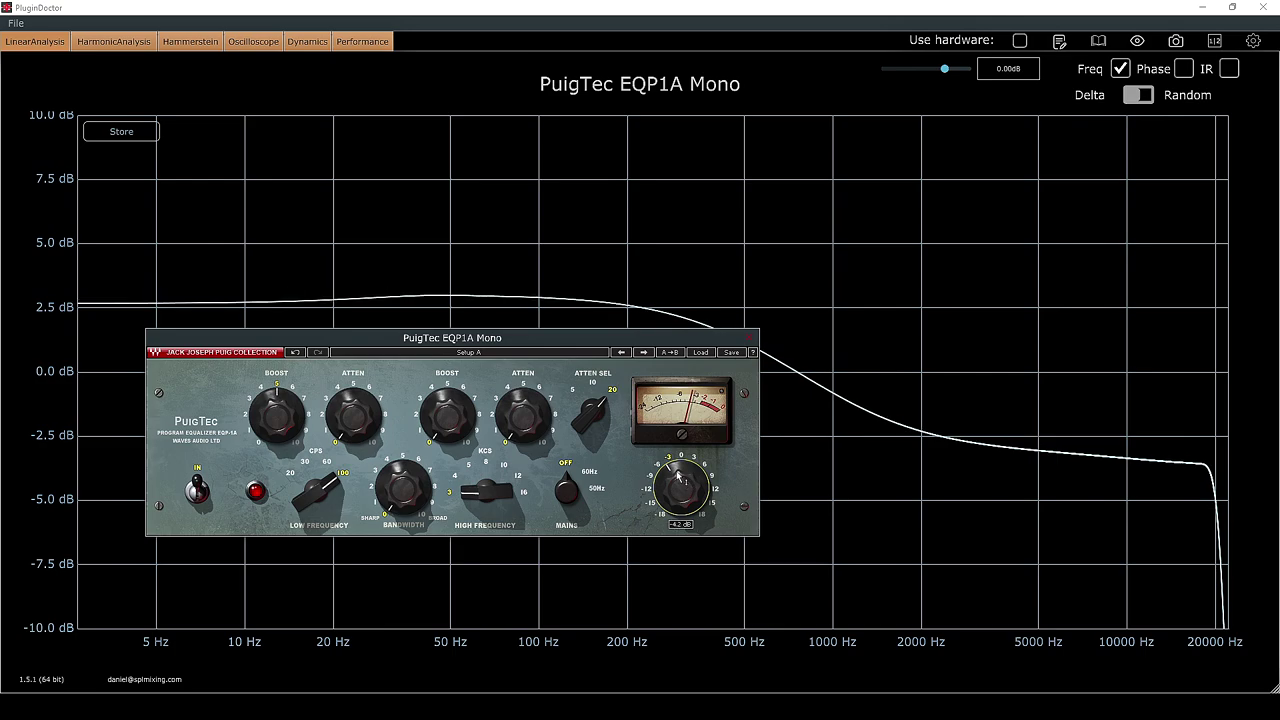
pyautogui.moveTo(432, 343); pyautogui.dragTo(617, 19)
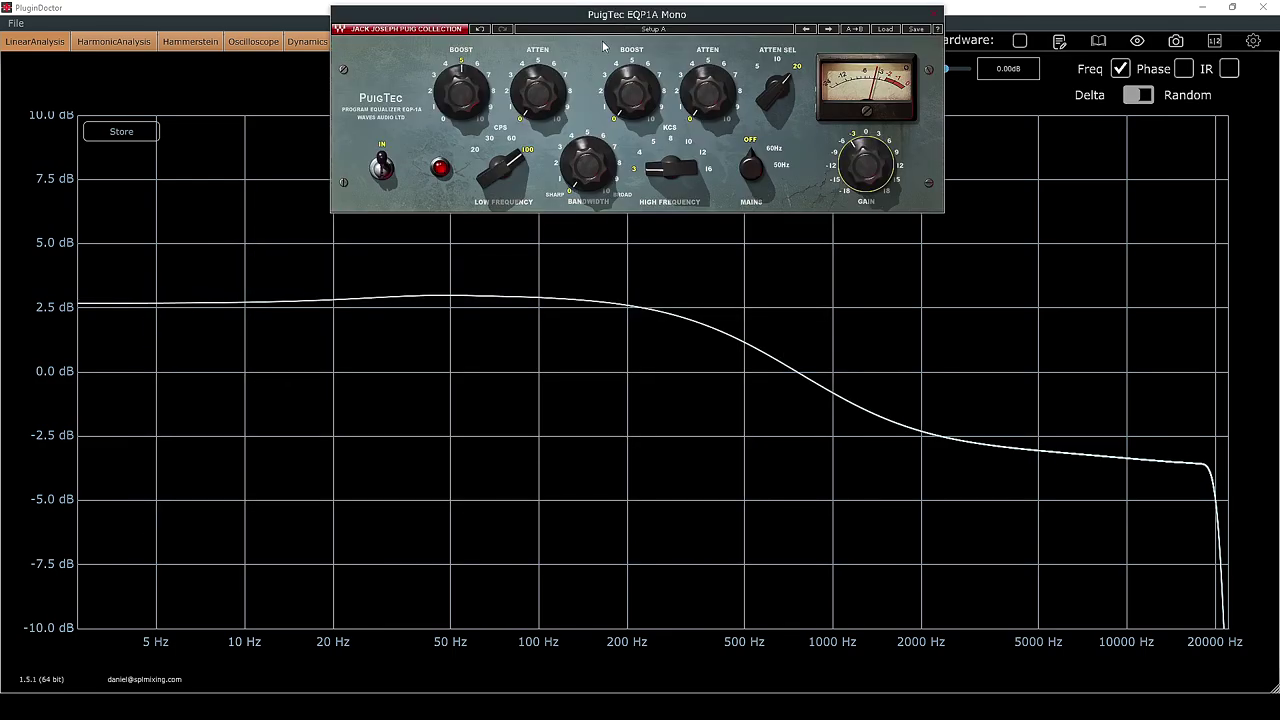
# - Set the PuigTec's low Atten and Bandwidth to 10 and high Boost to 8 at 4 kHz, raise high Atten, and close its window
pyautogui.moveTo(540, 105); pyautogui.dragTo(540, 64)
pyautogui.moveTo(587, 163); pyautogui.dragTo(683, 184)
pyautogui.moveTo(724, 92); pyautogui.dragTo(726, 72)
pyautogui.click(934, 13)
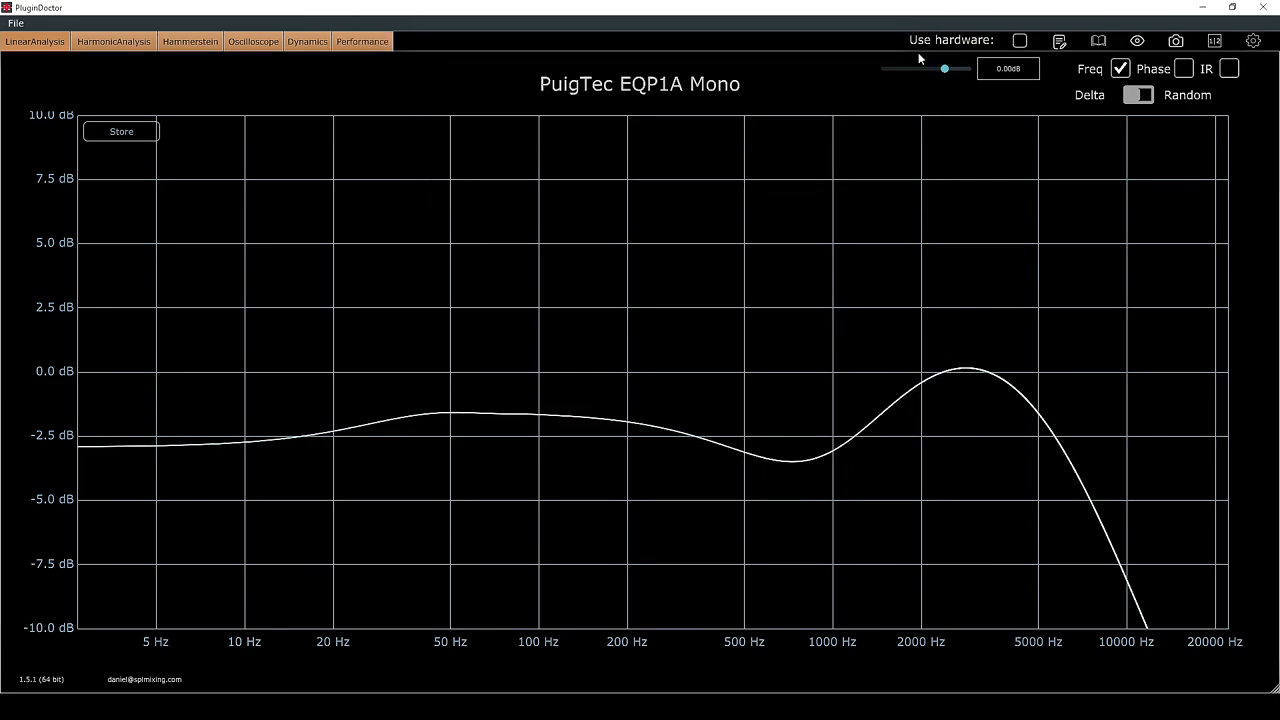
# - Show the harmonic analysis with the PuigTec window reopened, switch its EQ section out, and reduce the low-frequency Boost to 0
pyautogui.click(115, 42)
pyautogui.click(1138, 41)
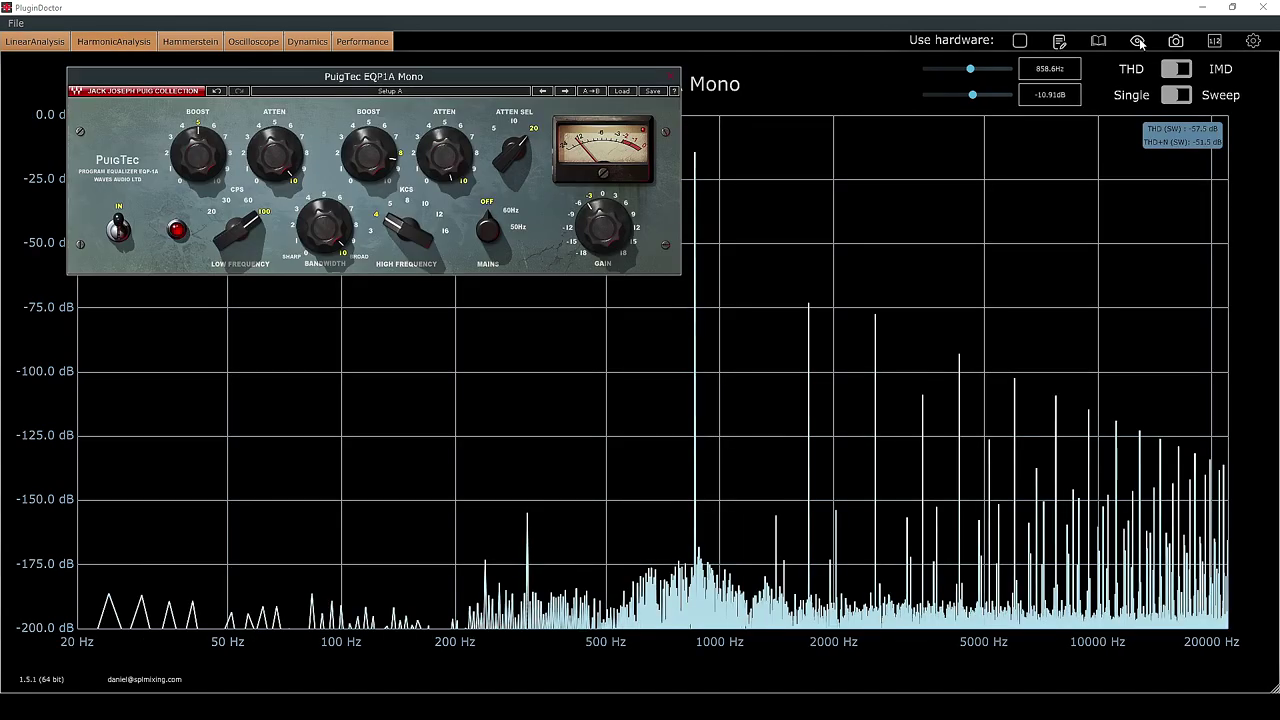
pyautogui.moveTo(486, 100); pyautogui.dragTo(430, 160)
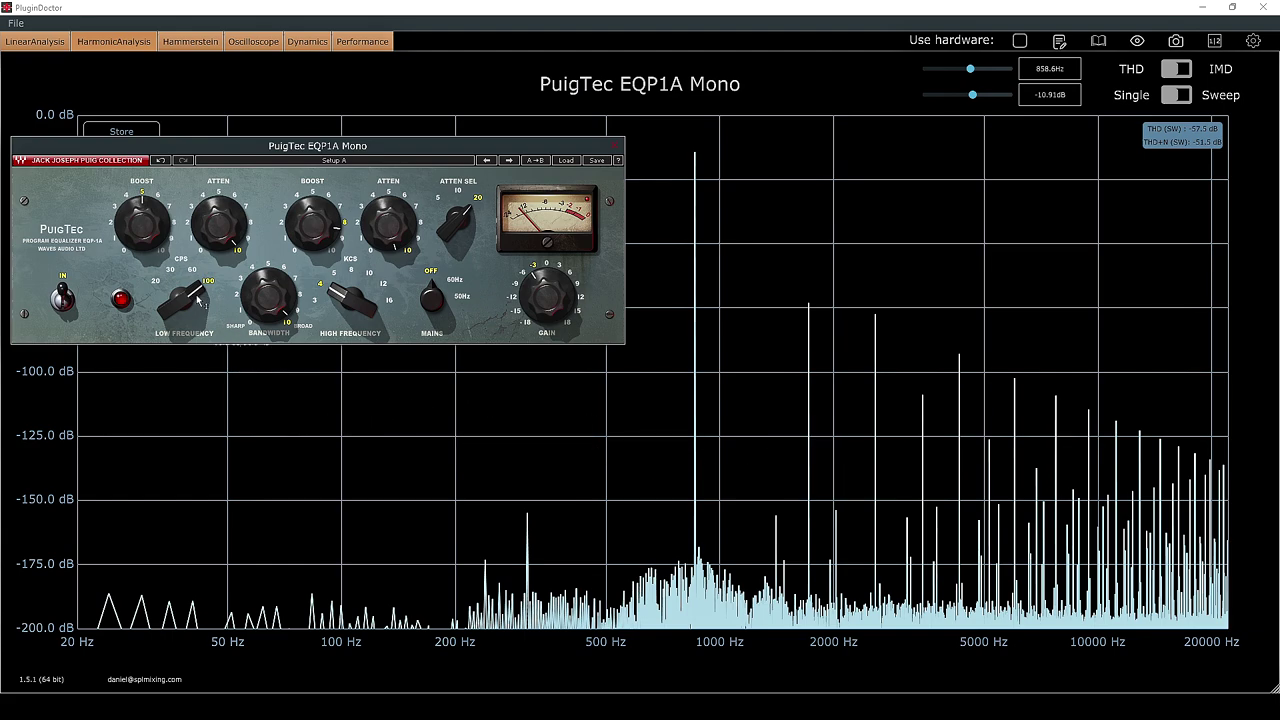
pyautogui.click(62, 308)
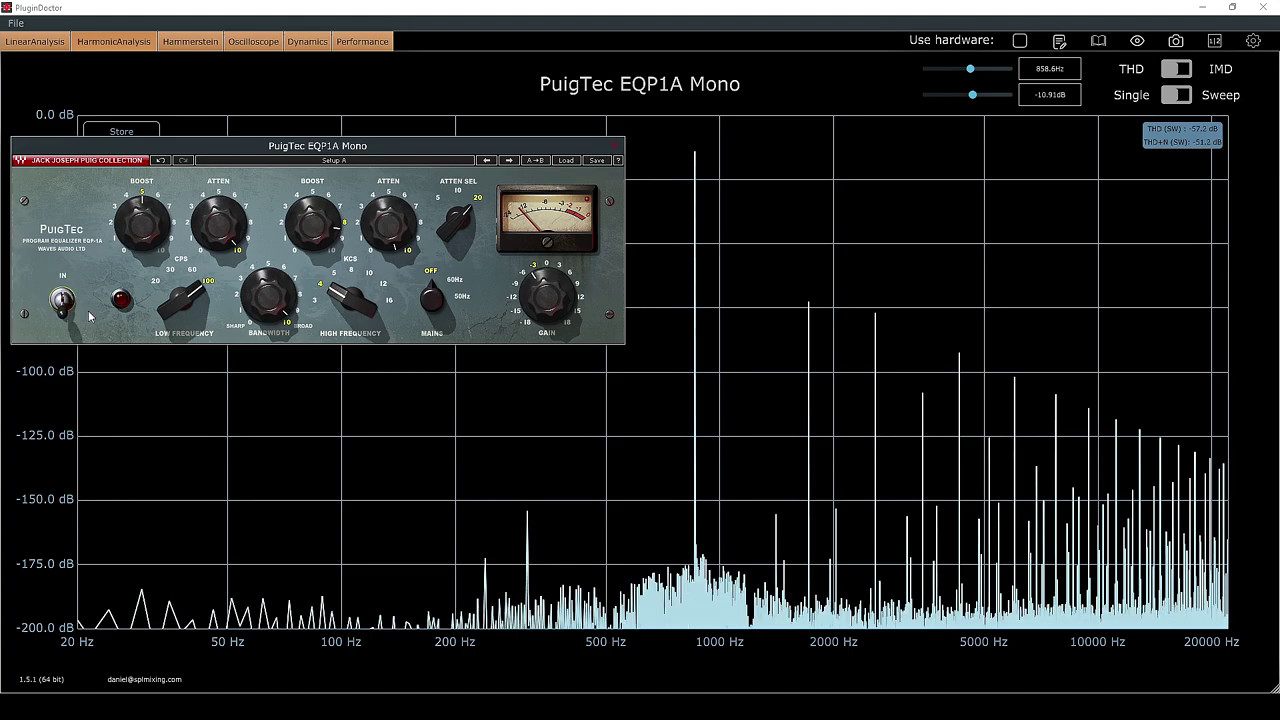
pyautogui.moveTo(145, 220); pyautogui.dragTo(145, 268)
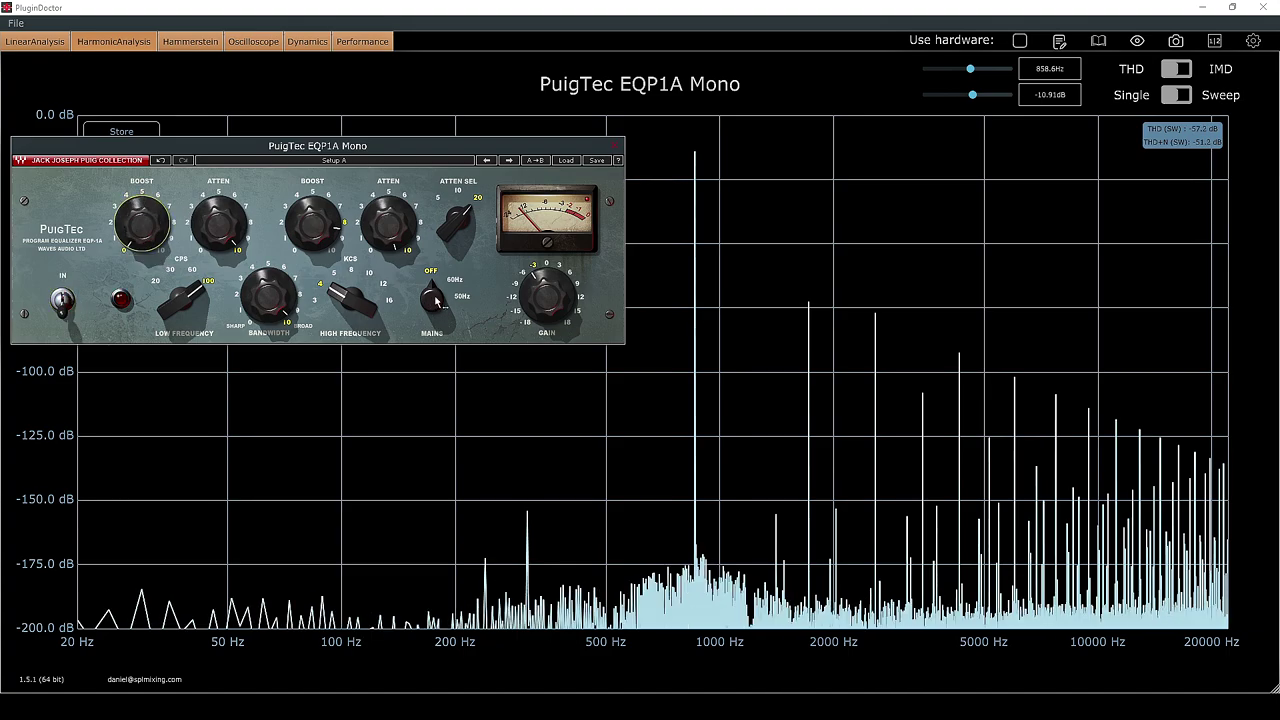
# - Try the PuigTec's 60 Hz mains hum against the harmonic spectrum, return Mains to off, and hide the plugin window
pyautogui.click(453, 287)
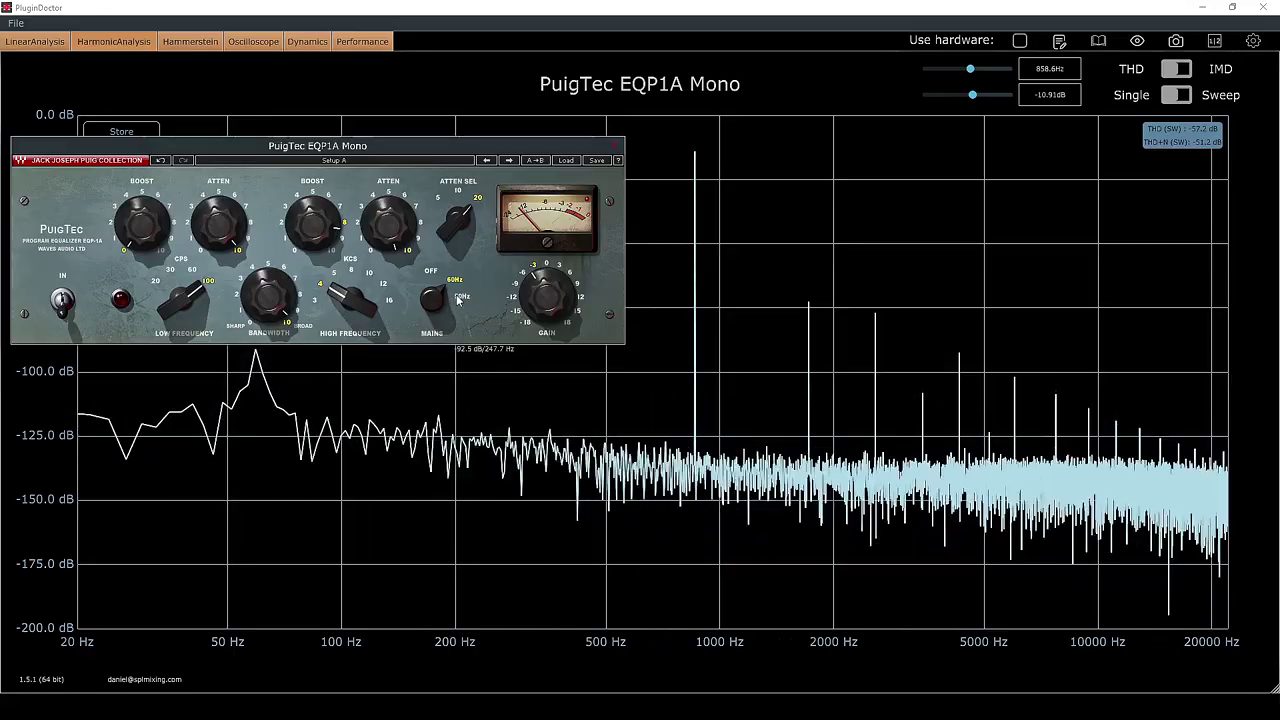
pyautogui.click(435, 292)
pyautogui.click(433, 284)
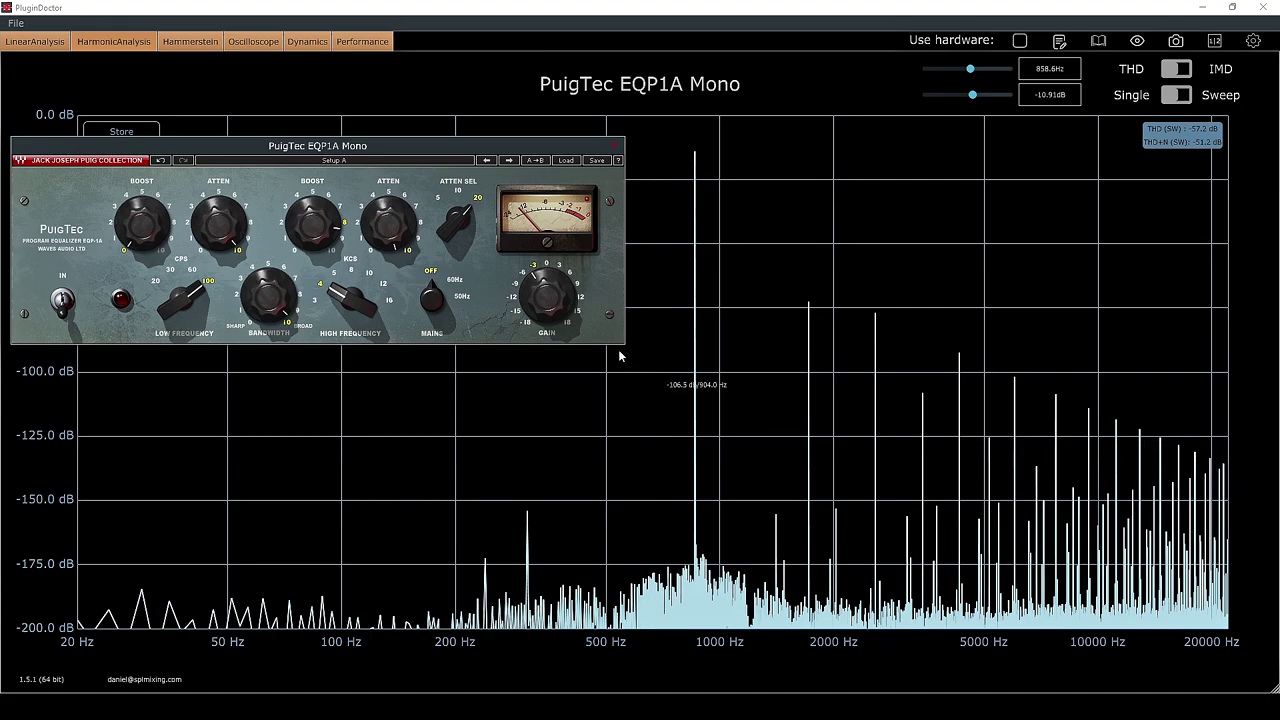
pyautogui.click(453, 280)
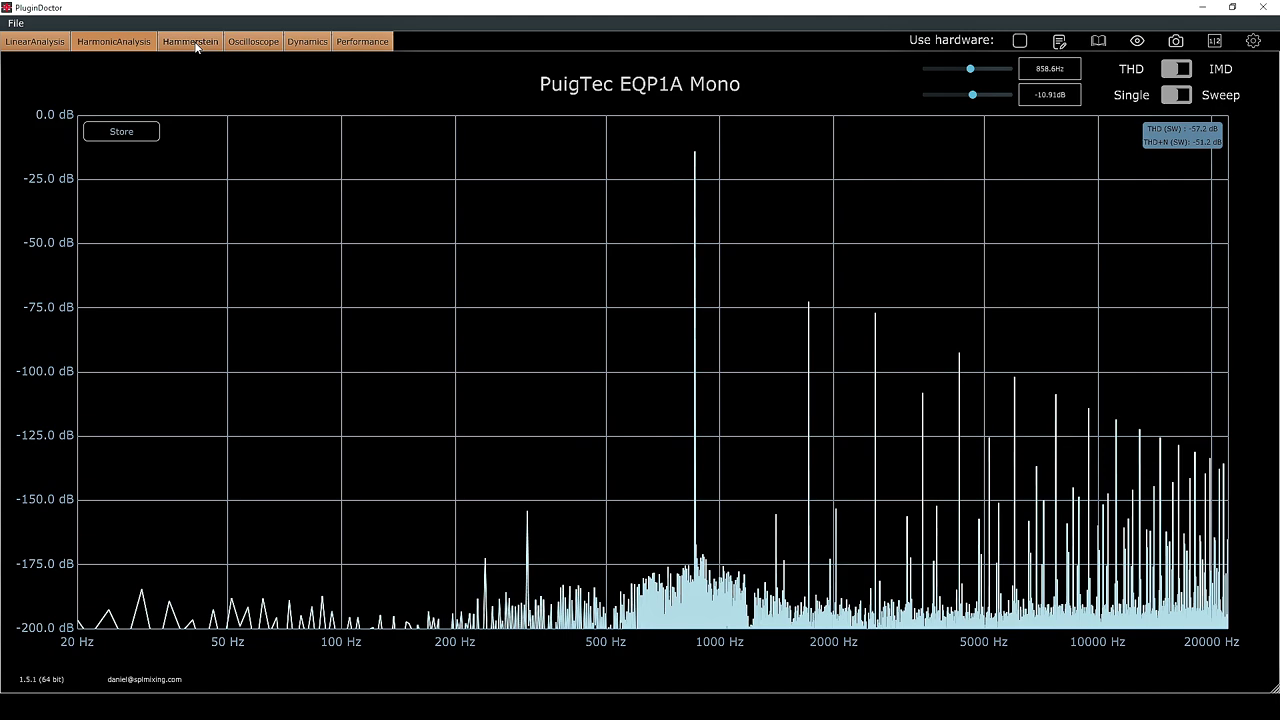
# - Switch to the dynamics analysis and replace the PuigTec with CLA-76 Mono from the plugin list
pyautogui.click(196, 46)
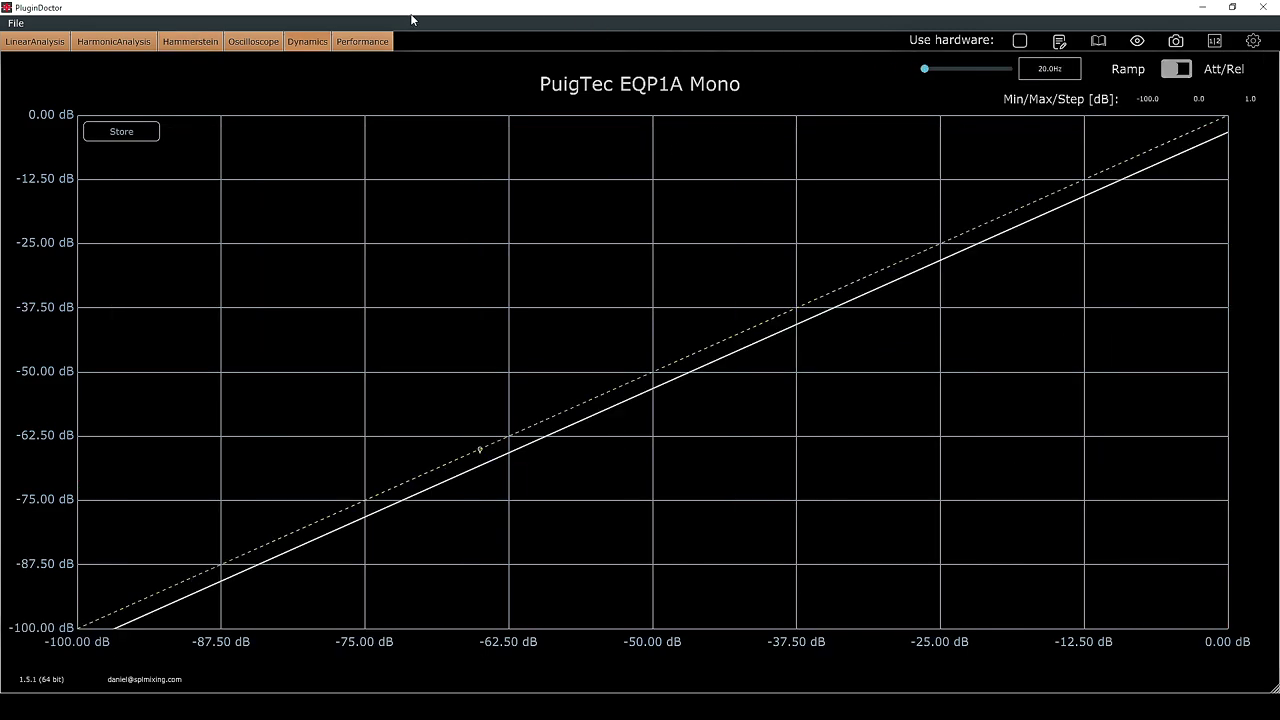
pyautogui.click(15, 22)
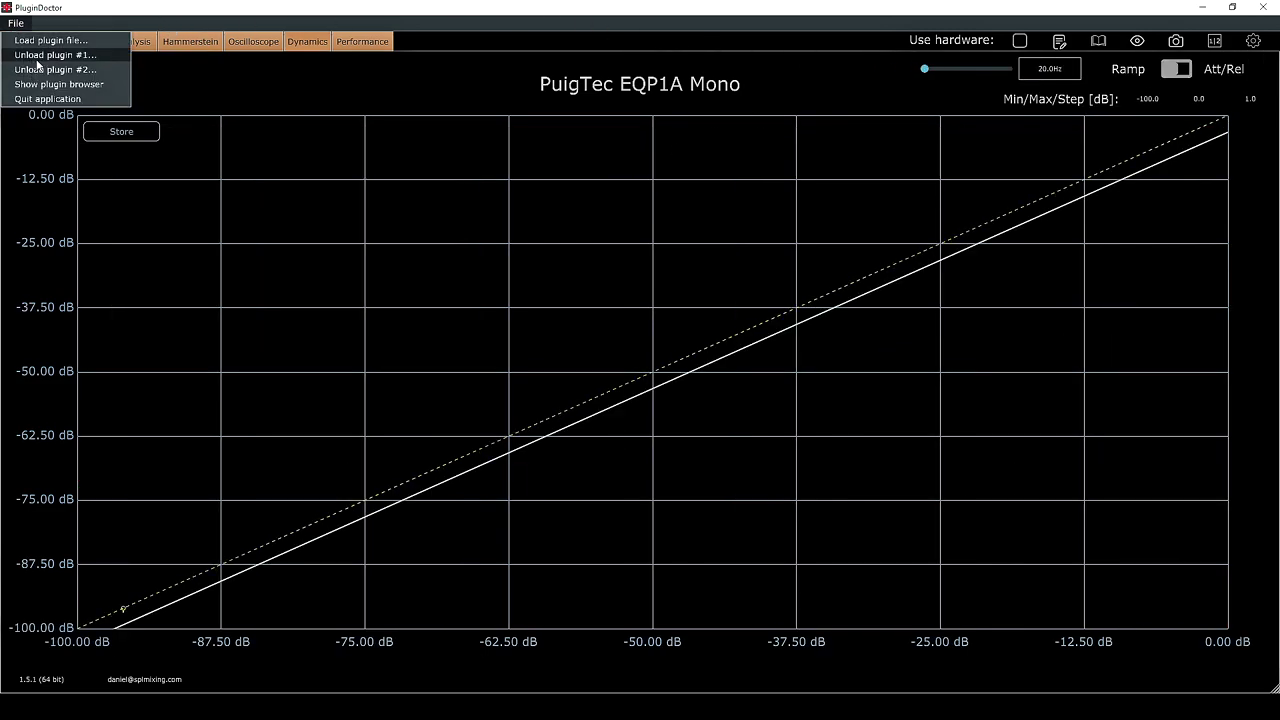
pyautogui.click(40, 56)
pyautogui.scroll(10, 90, 462)
pyautogui.doubleClick(90, 462)
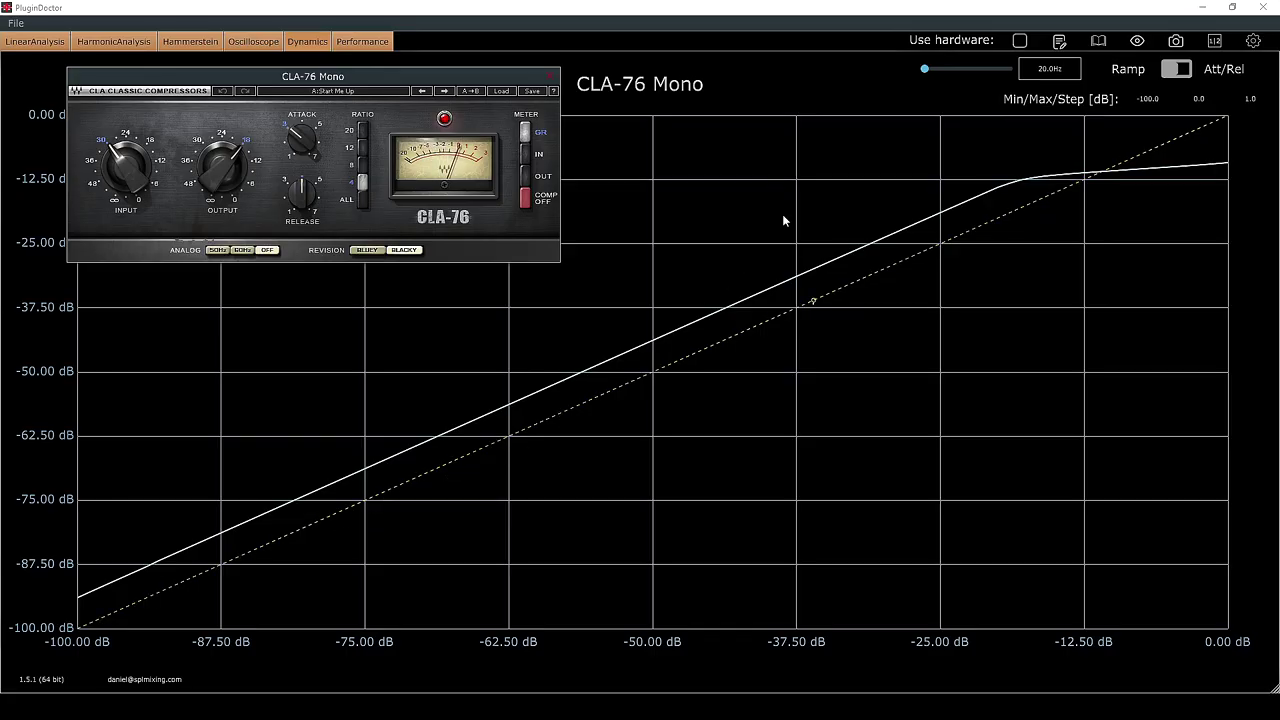
# - Hide the CLA-76 window and set the dynamics test tone to 1000 Hz
pyautogui.click(926, 72)
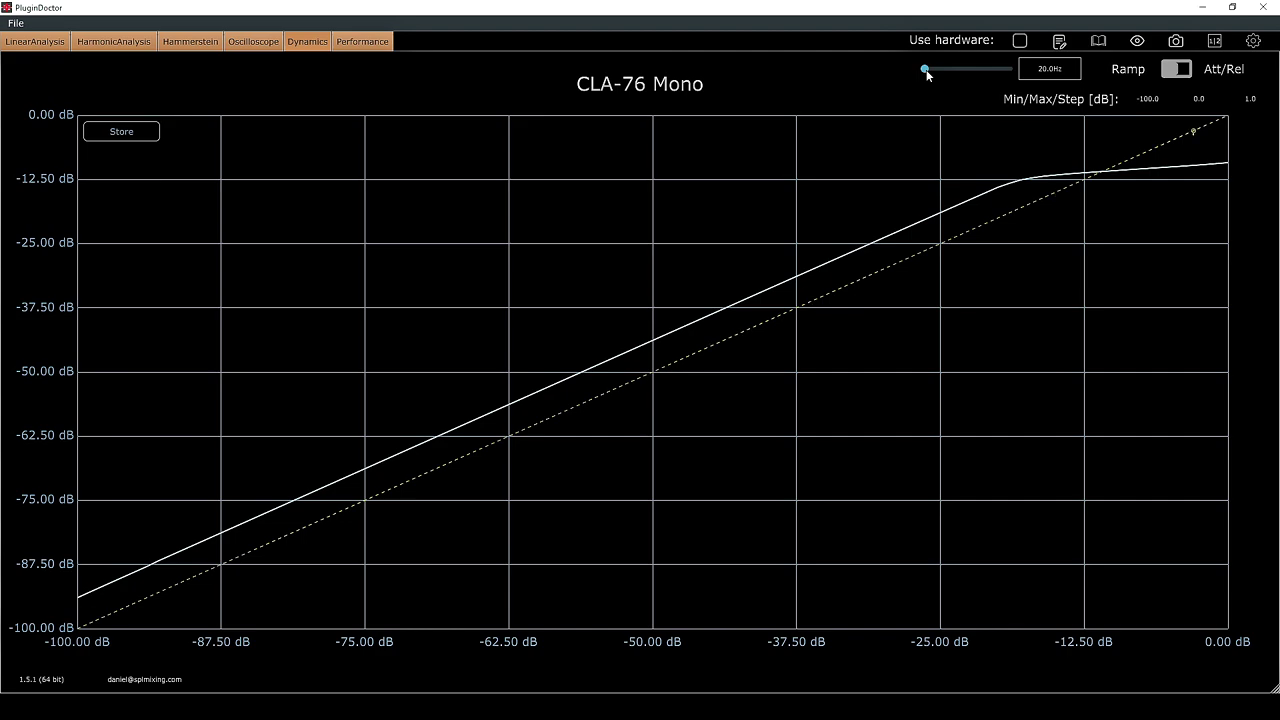
pyautogui.moveTo(938, 71); pyautogui.dragTo(973, 72)
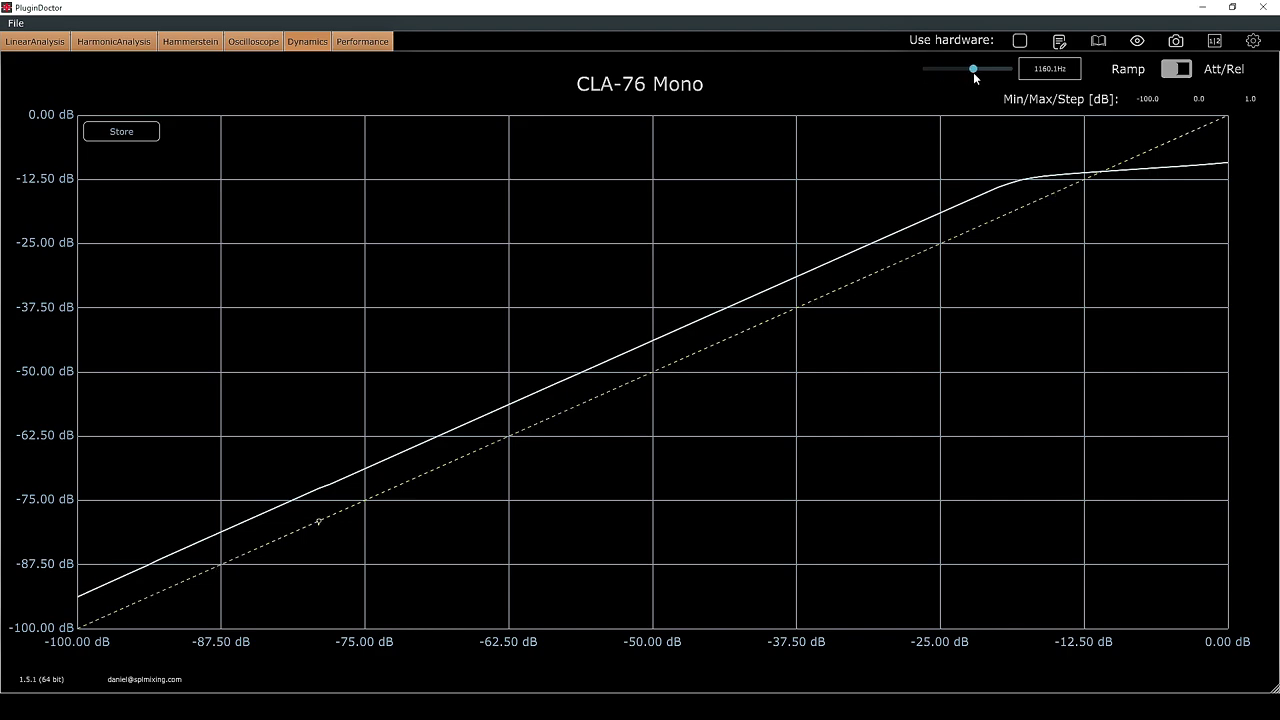
pyautogui.click(1026, 70)
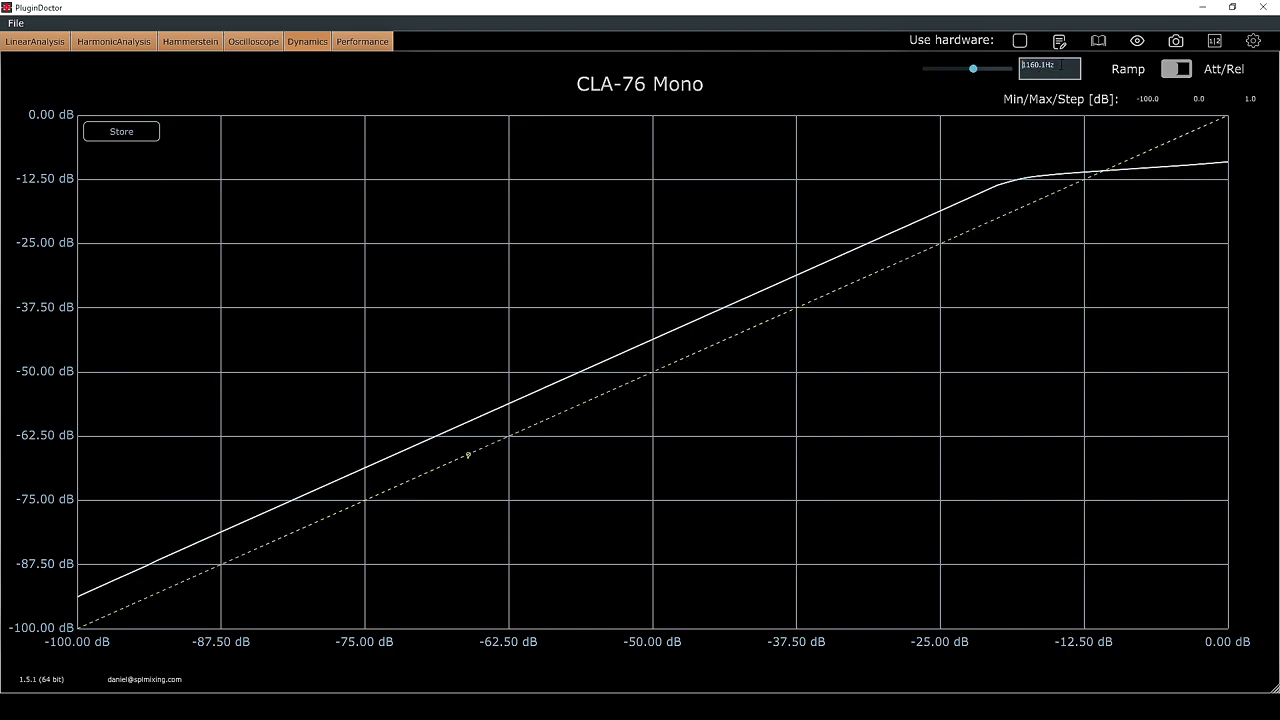
pyautogui.write('1000')
pyautogui.press('Return')
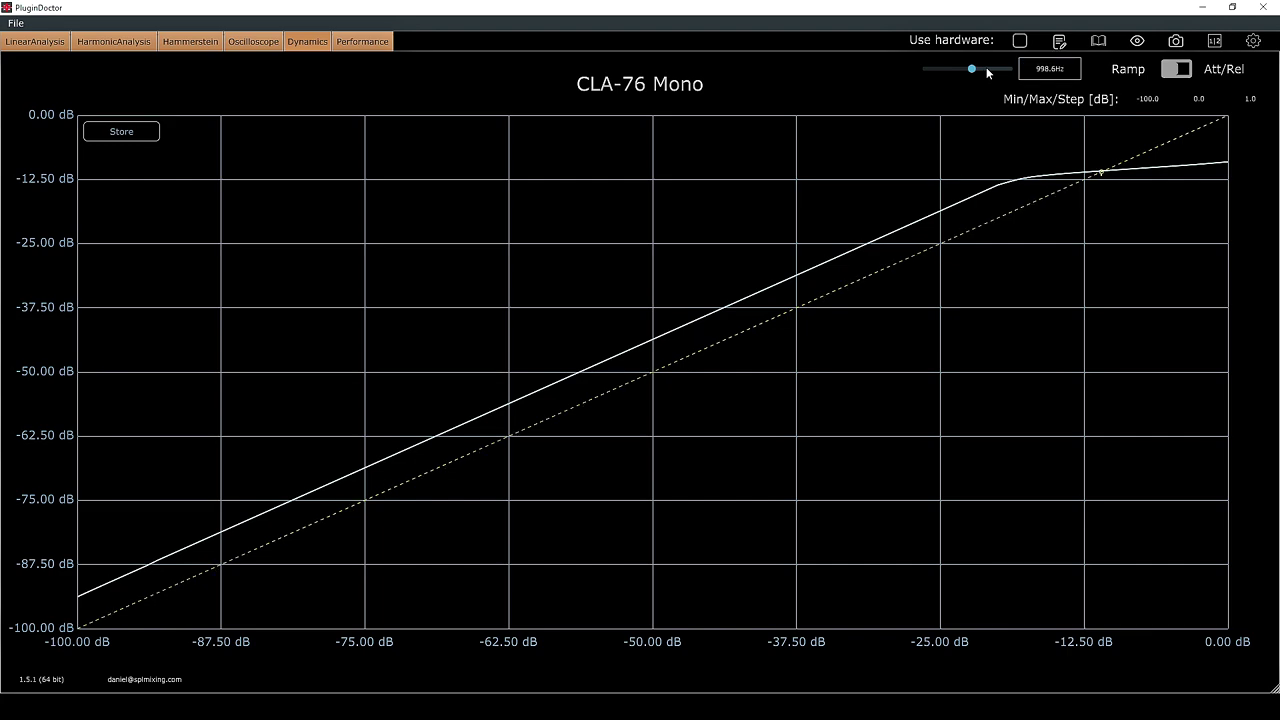
# - Lower the CLA-76's output to 24 and compare its ratio settings ALL, 20, 12, 8 and 4 on the dynamics curve
pyautogui.click(1138, 42)
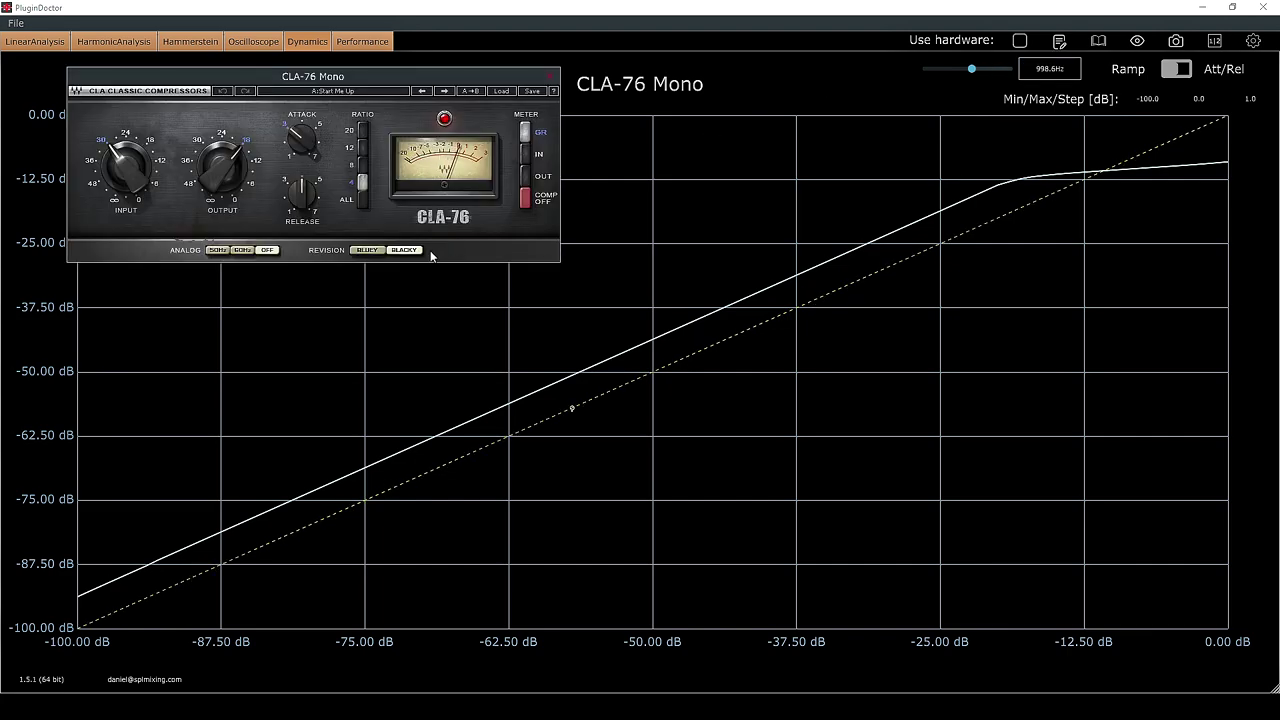
pyautogui.moveTo(222, 168); pyautogui.dragTo(222, 192)
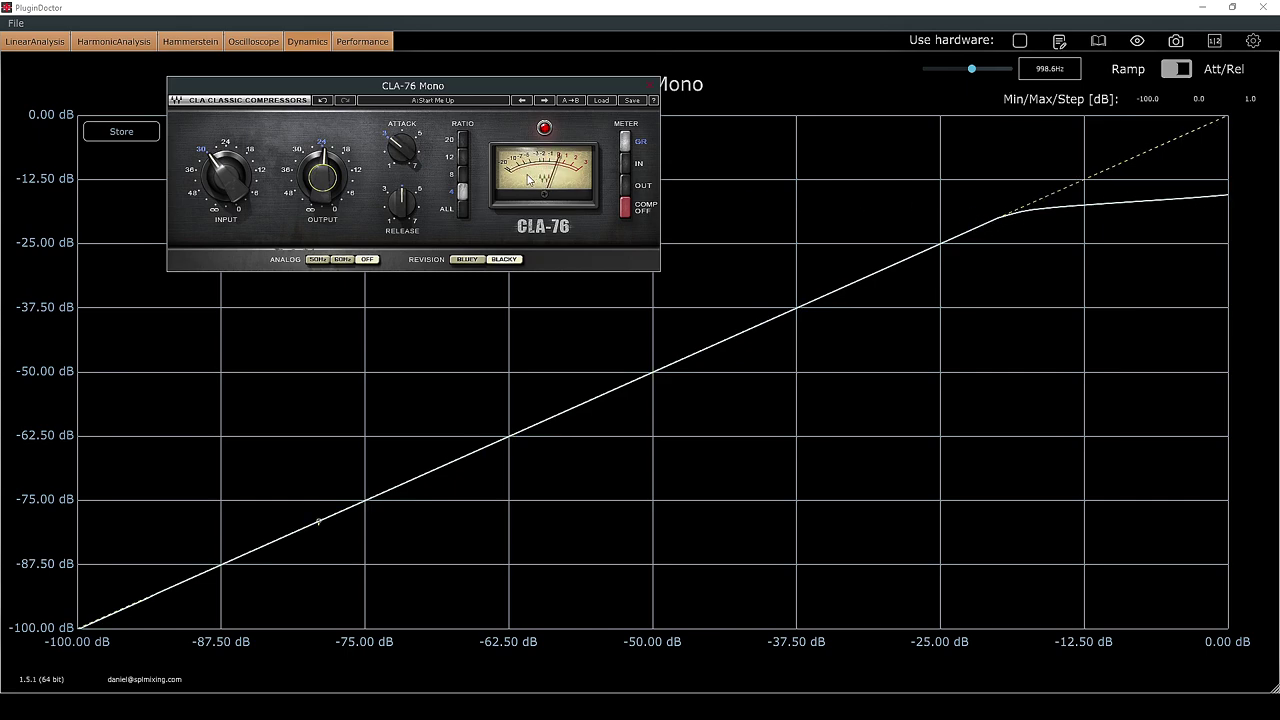
pyautogui.click(463, 212)
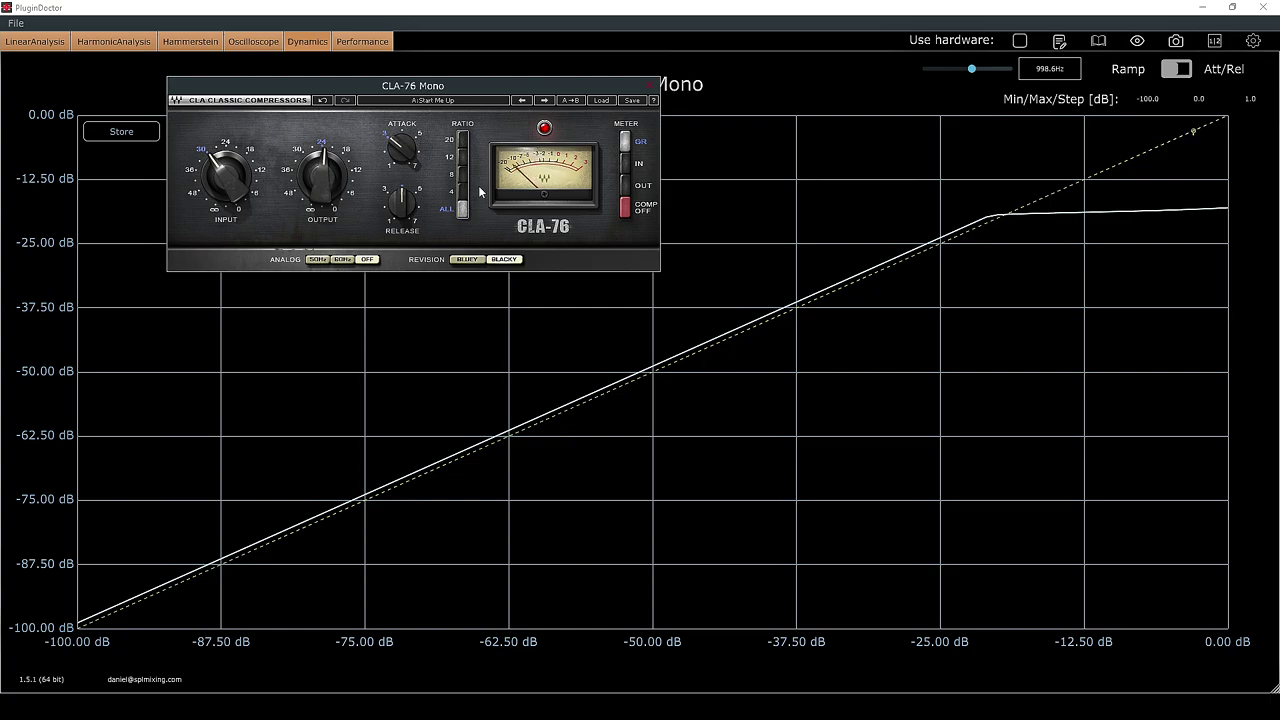
pyautogui.click(462, 141)
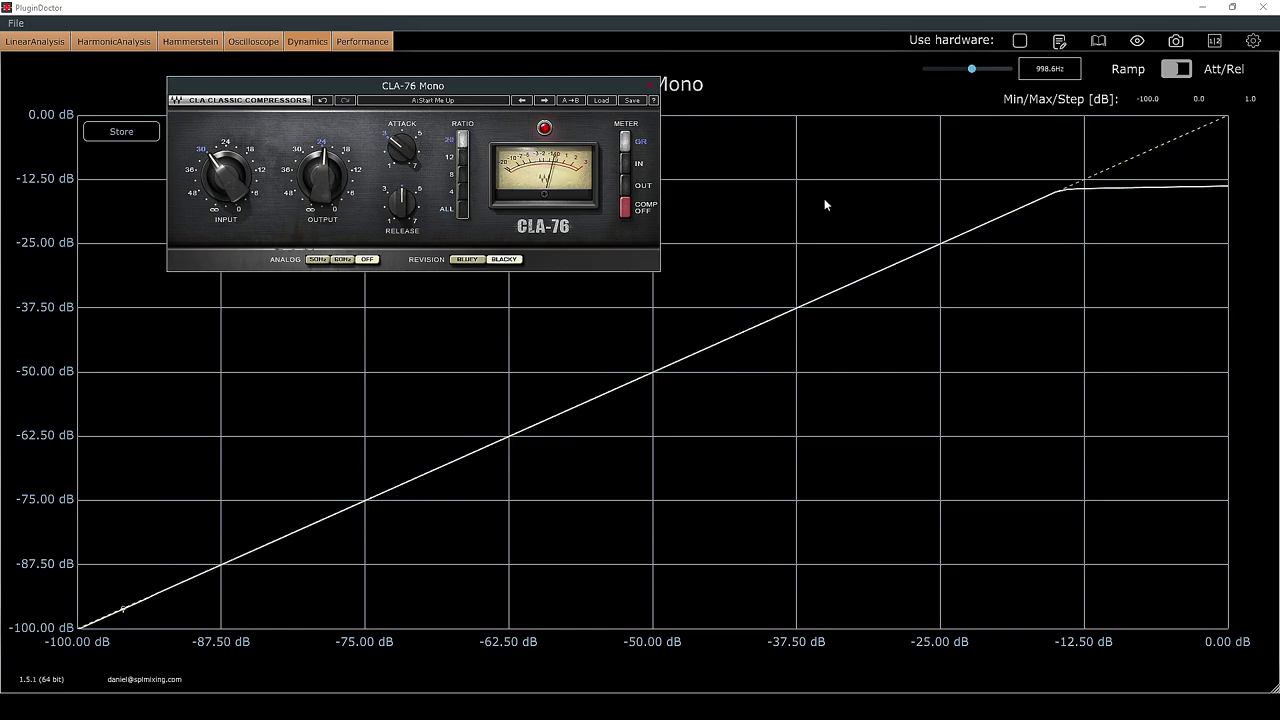
pyautogui.click(462, 157)
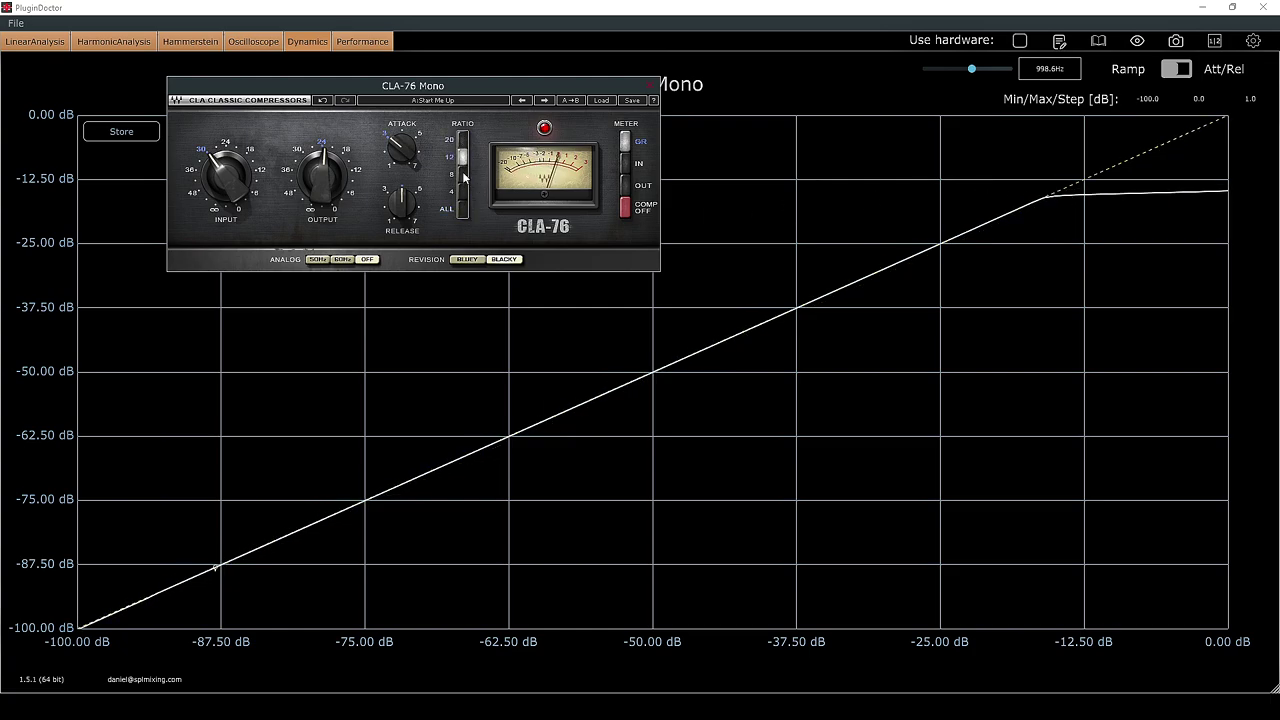
pyautogui.click(462, 175)
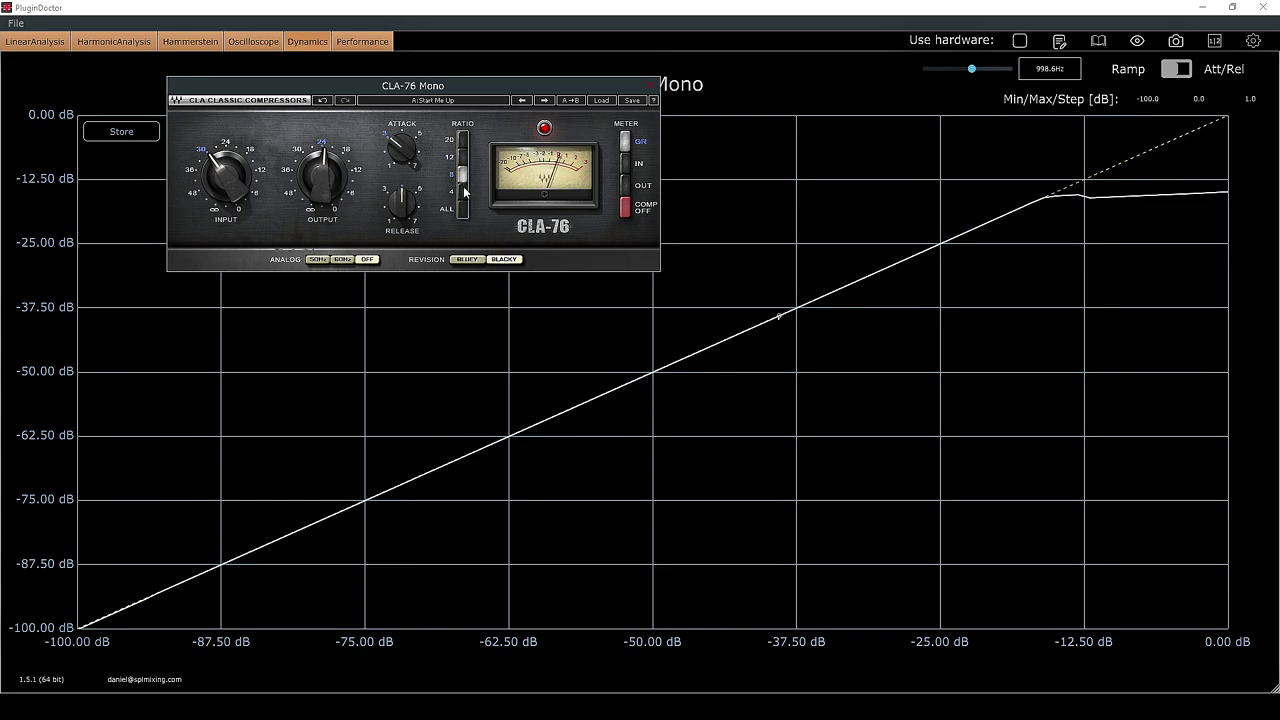
pyautogui.click(463, 192)
pyautogui.click(463, 209)
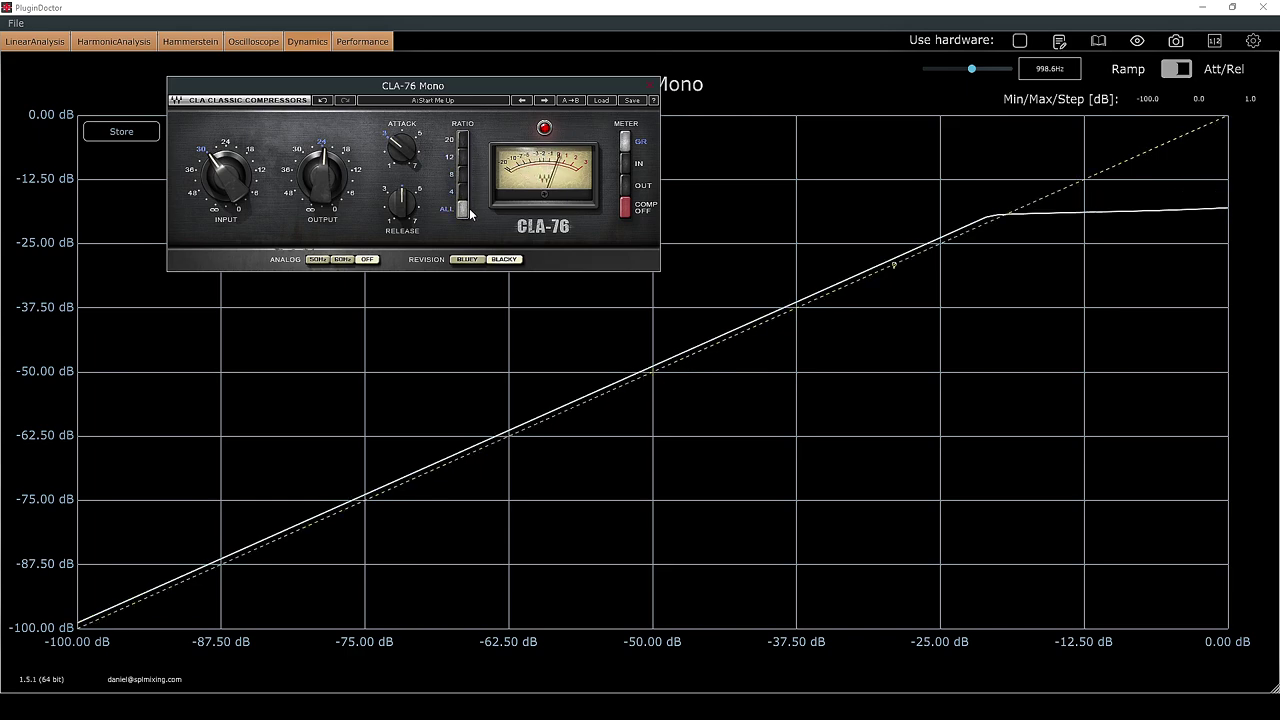
# - Load a second CLA-76 Mono for comparison and move its window clear of the first one
pyautogui.click(1135, 41)
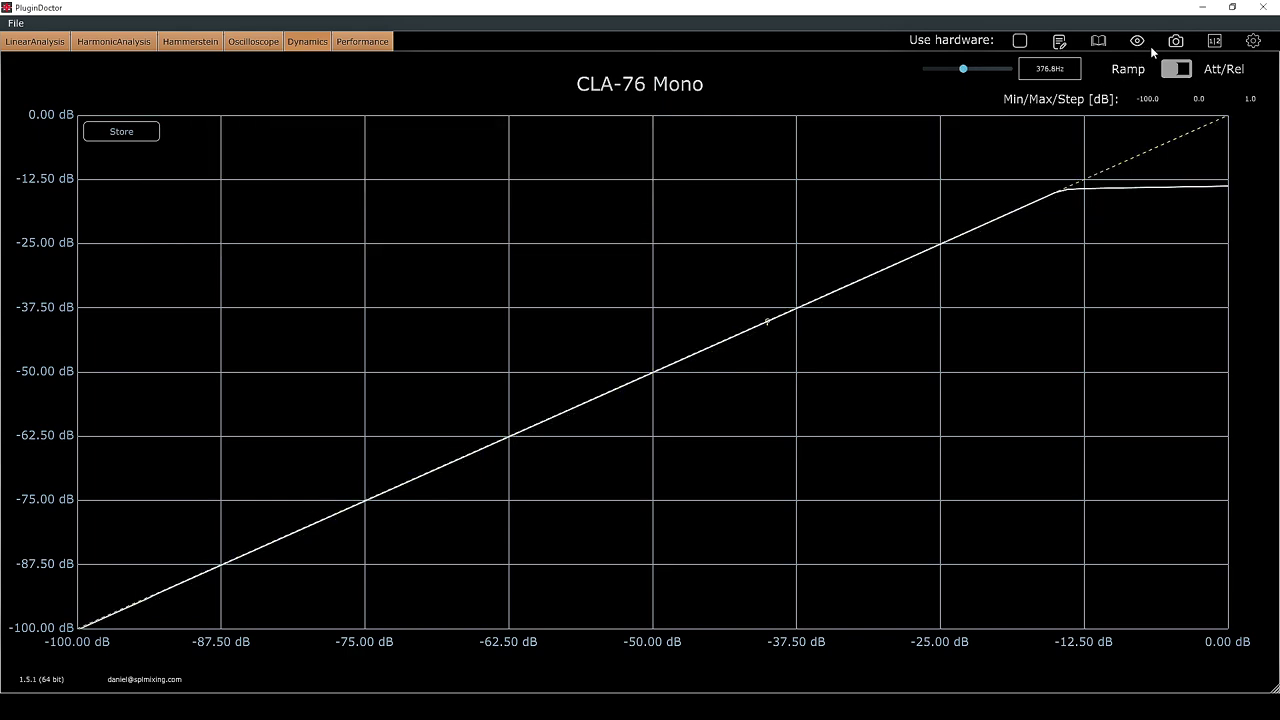
pyautogui.click(1138, 42)
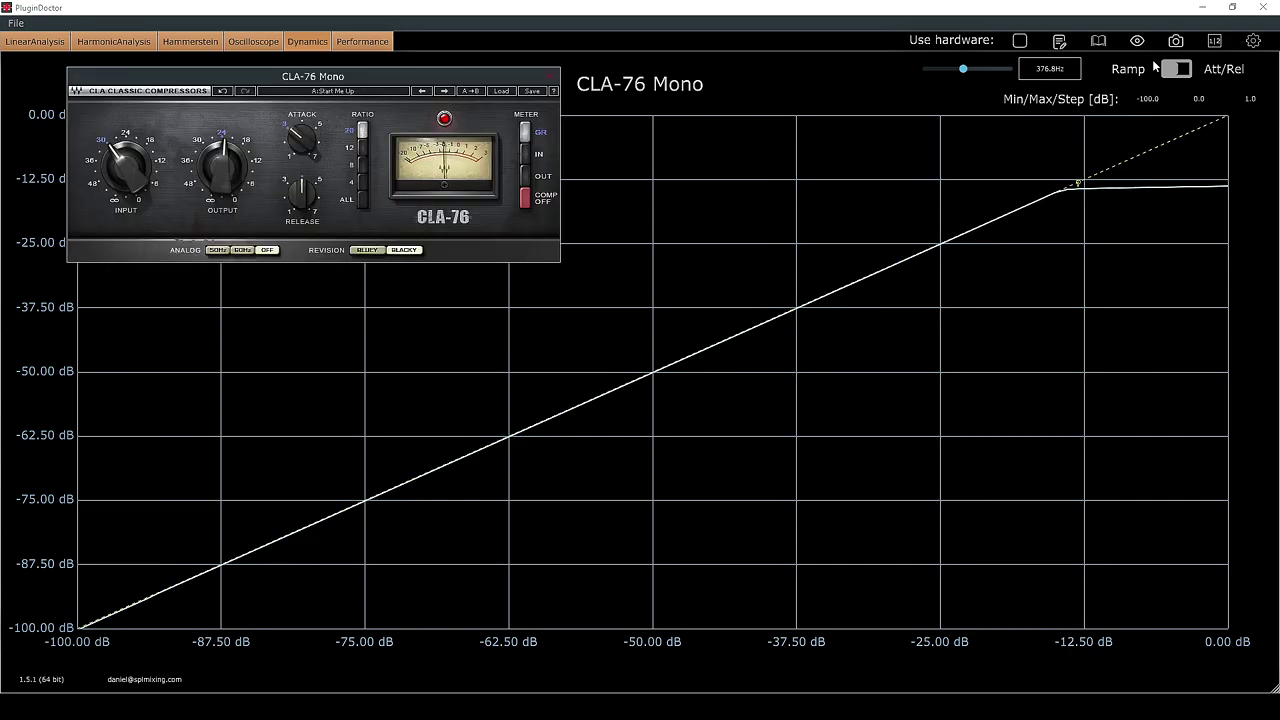
pyautogui.click(1102, 43)
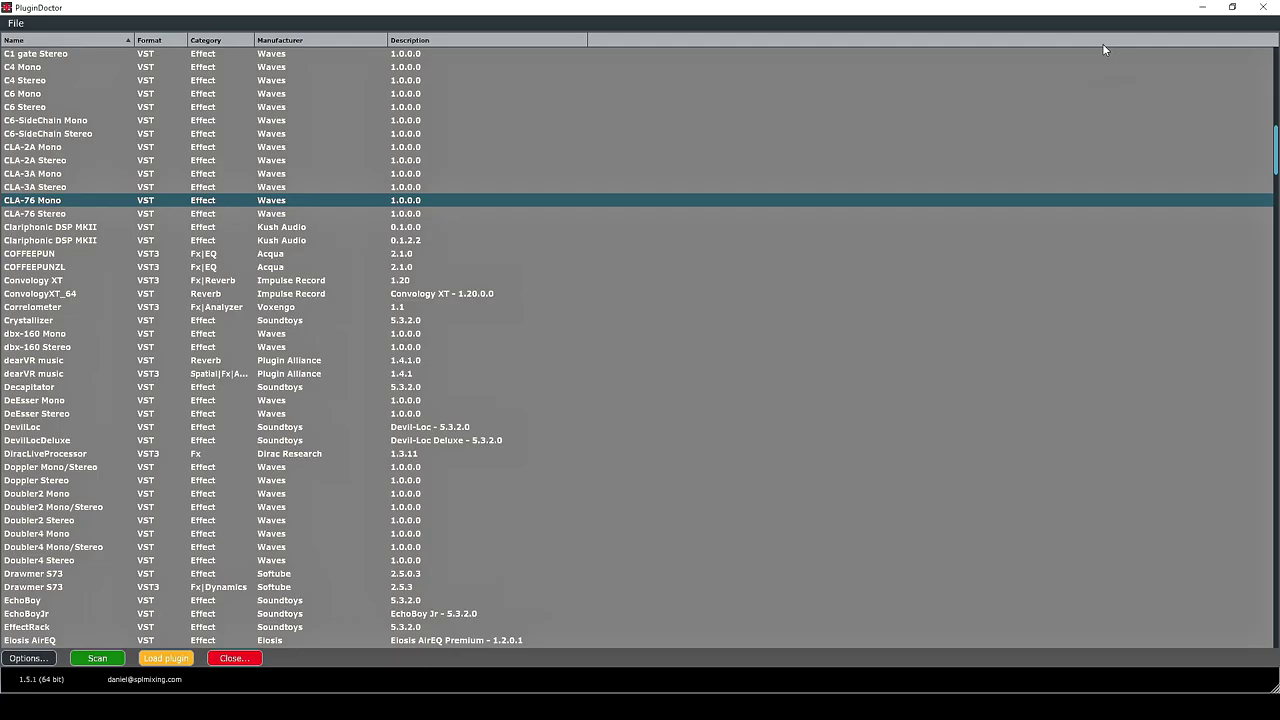
pyautogui.doubleClick(40, 205)
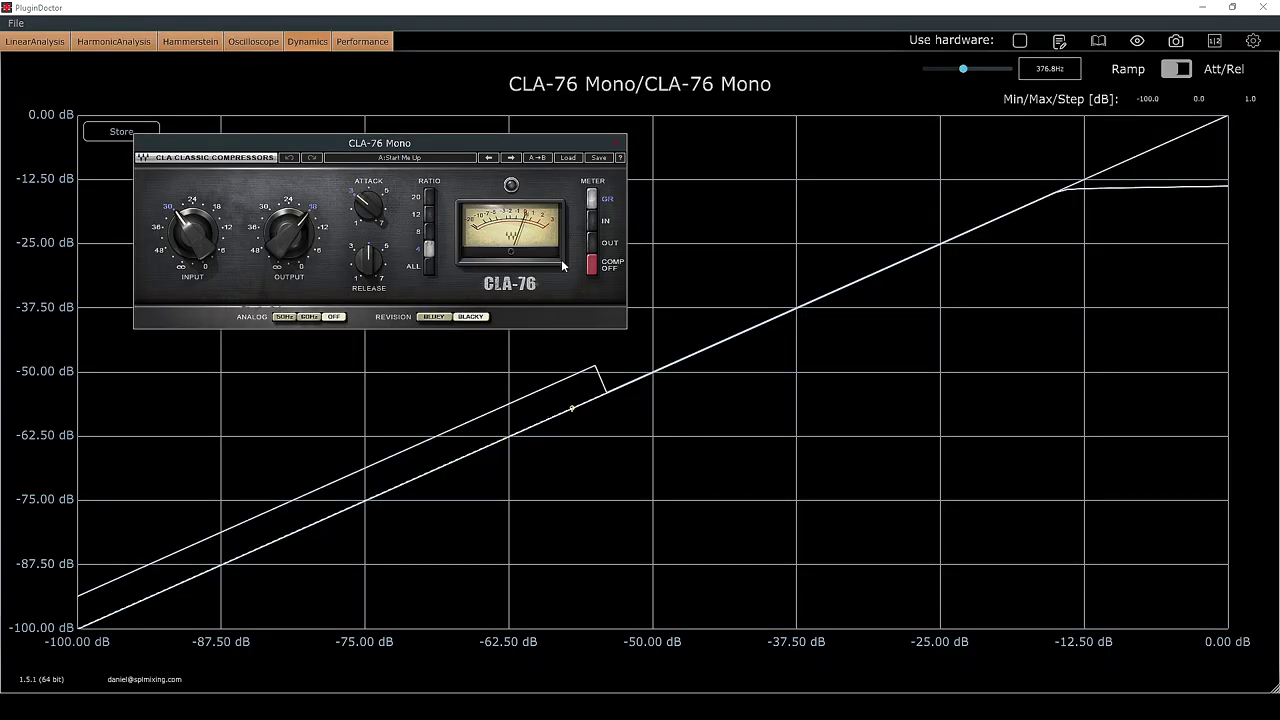
pyautogui.moveTo(425, 143); pyautogui.dragTo(1048, 363)
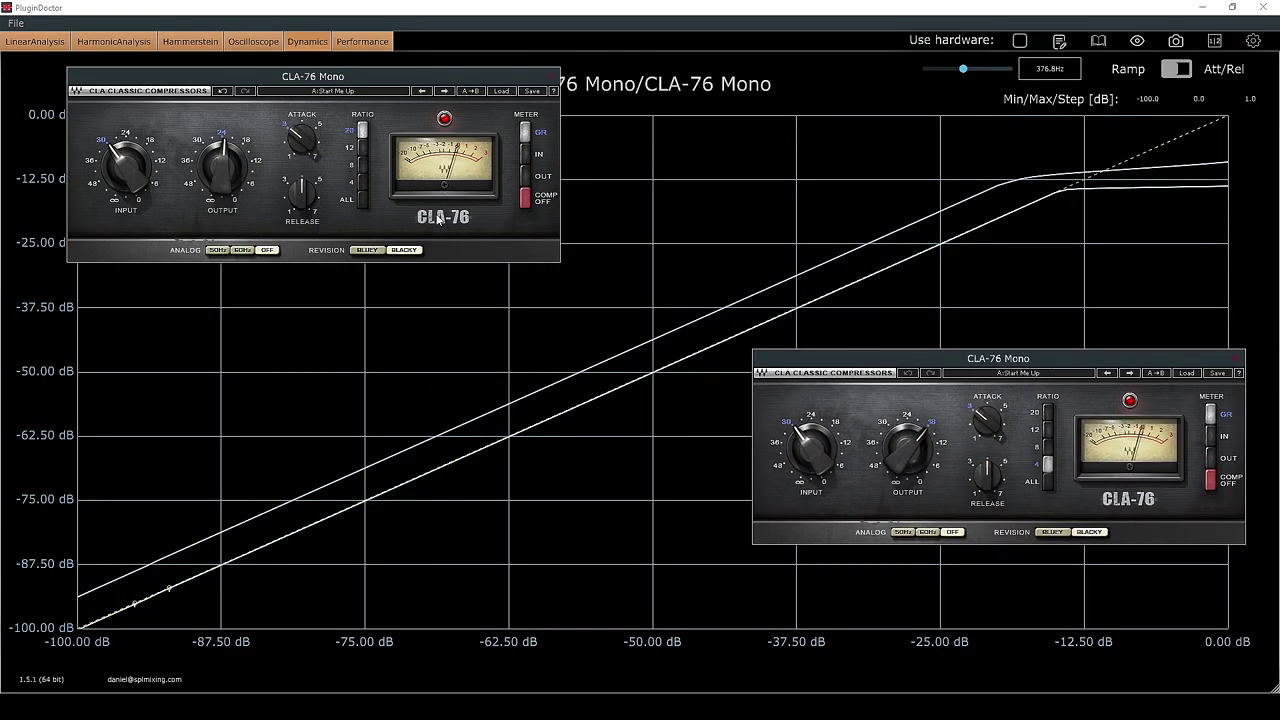
# - Set the first CLA-76's ratio to 4, and the second one's ratio to 20, output to 24 and release to 7
pyautogui.click(362, 182)
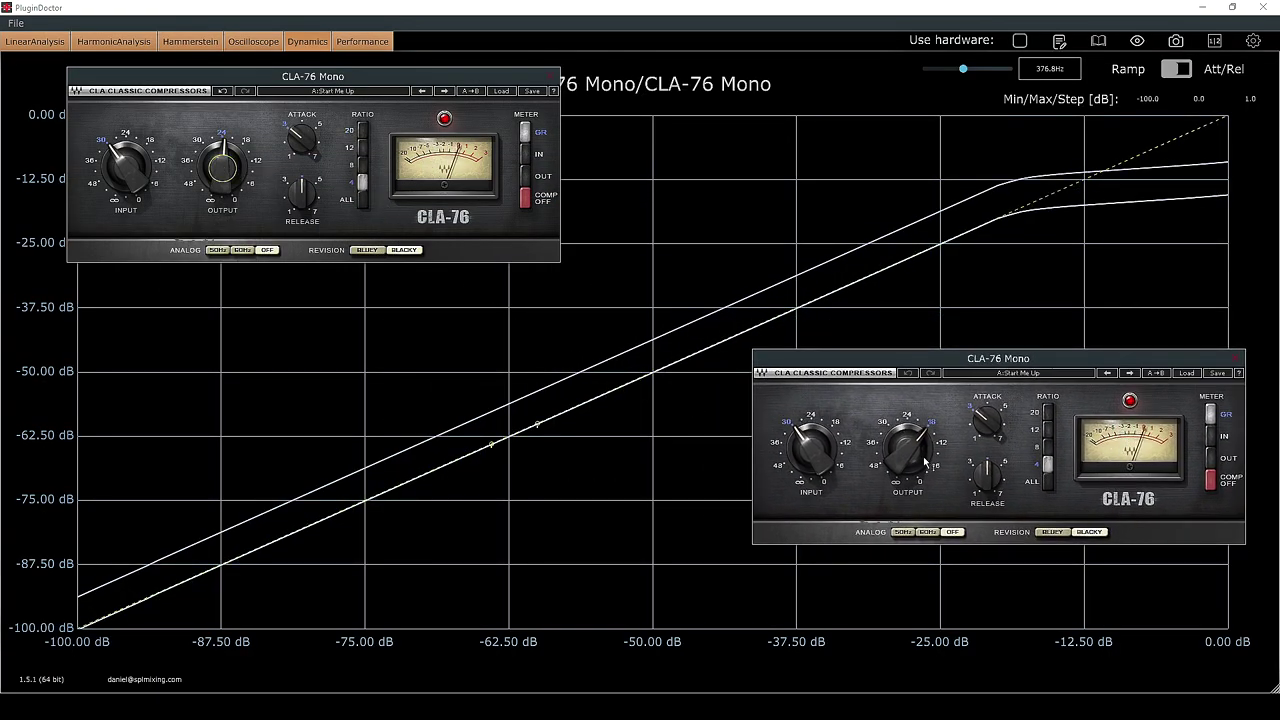
pyautogui.moveTo(923, 456)
pyautogui.mouseDown()
pyautogui.moveTo(923, 505)
pyautogui.moveTo(923, 448)
pyautogui.mouseUp()
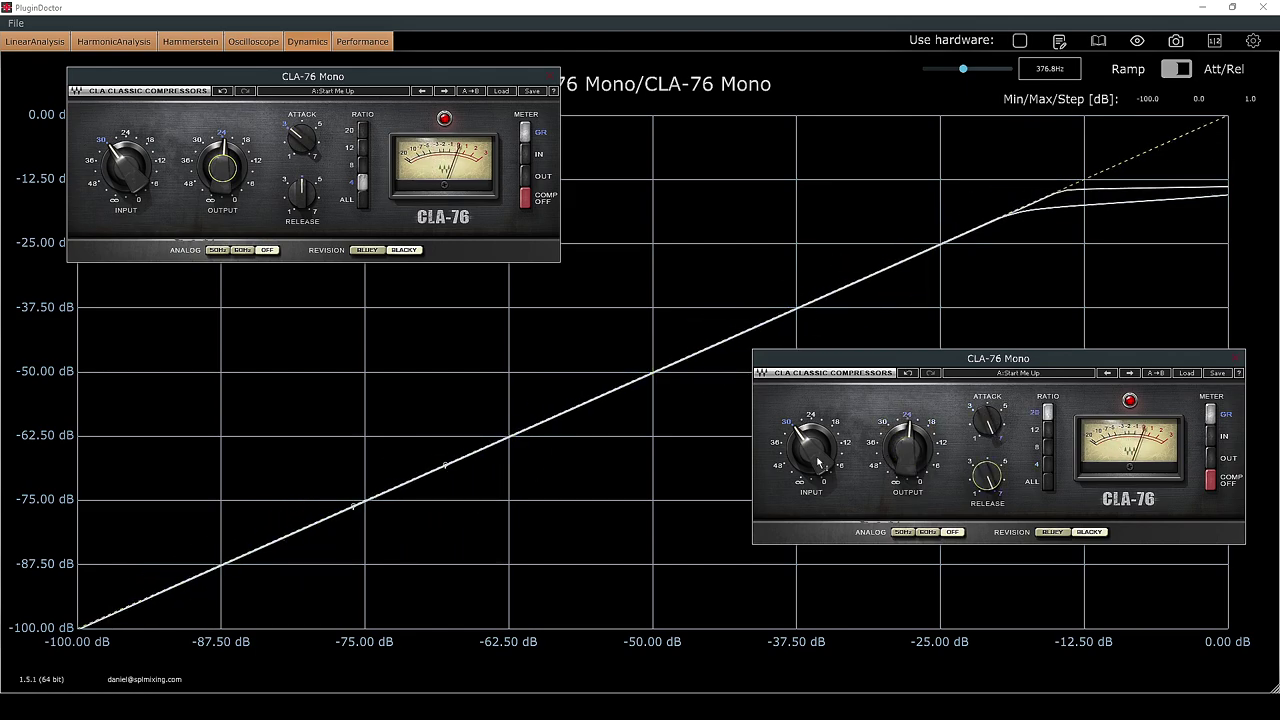
# - Drive the second CLA-76's input hard, bring it back to 36, readjust the output, and enable 60 Hz analog modelling
pyautogui.moveTo(820, 462); pyautogui.dragTo(820, 398)
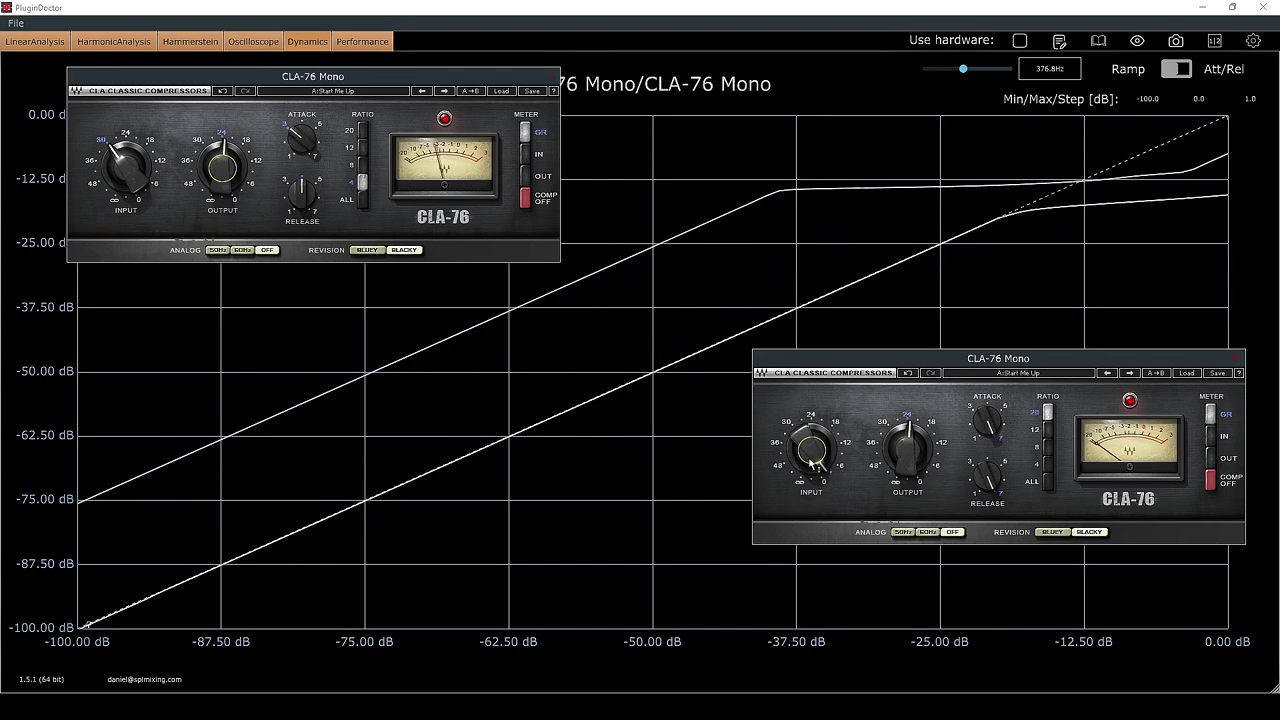
pyautogui.moveTo(817, 456); pyautogui.dragTo(817, 480)
pyautogui.moveTo(910, 452); pyautogui.dragTo(910, 508)
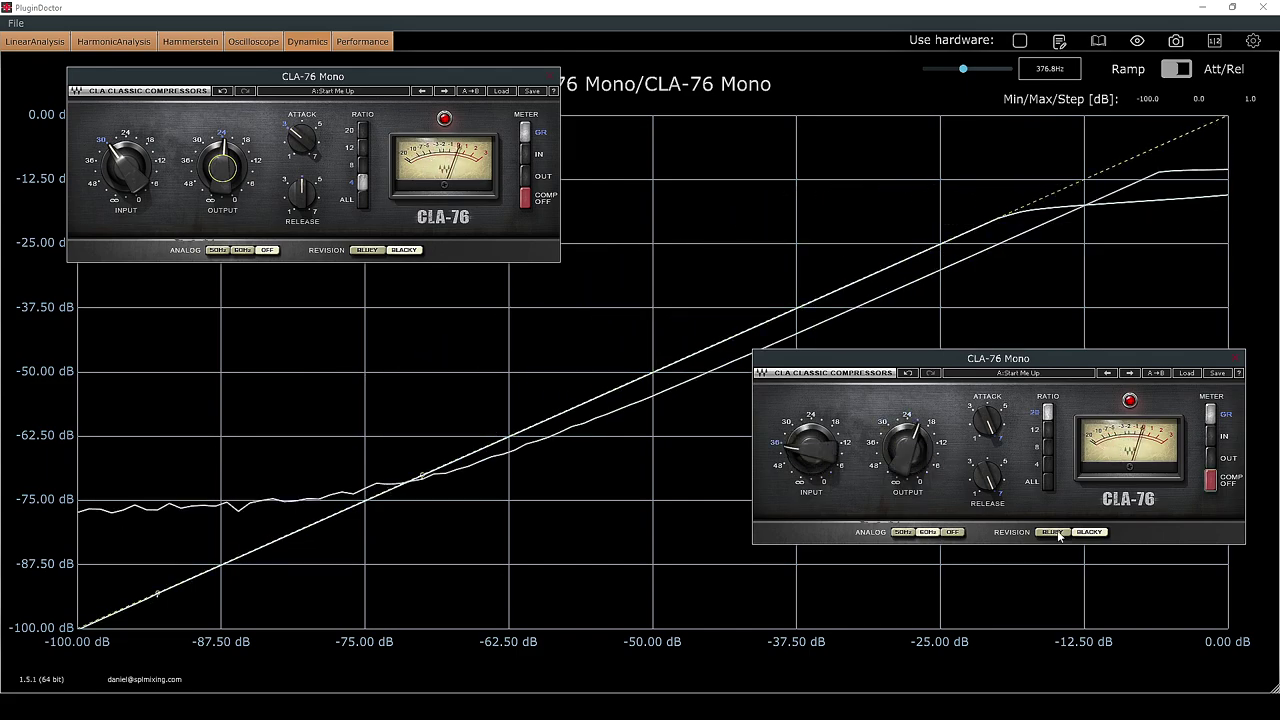
# - Switch the second CLA-76 to its Bluey revision and set its input to 30 and its output to 24
pyautogui.click(1057, 533)
pyautogui.moveTo(803, 466); pyautogui.dragTo(803, 451)
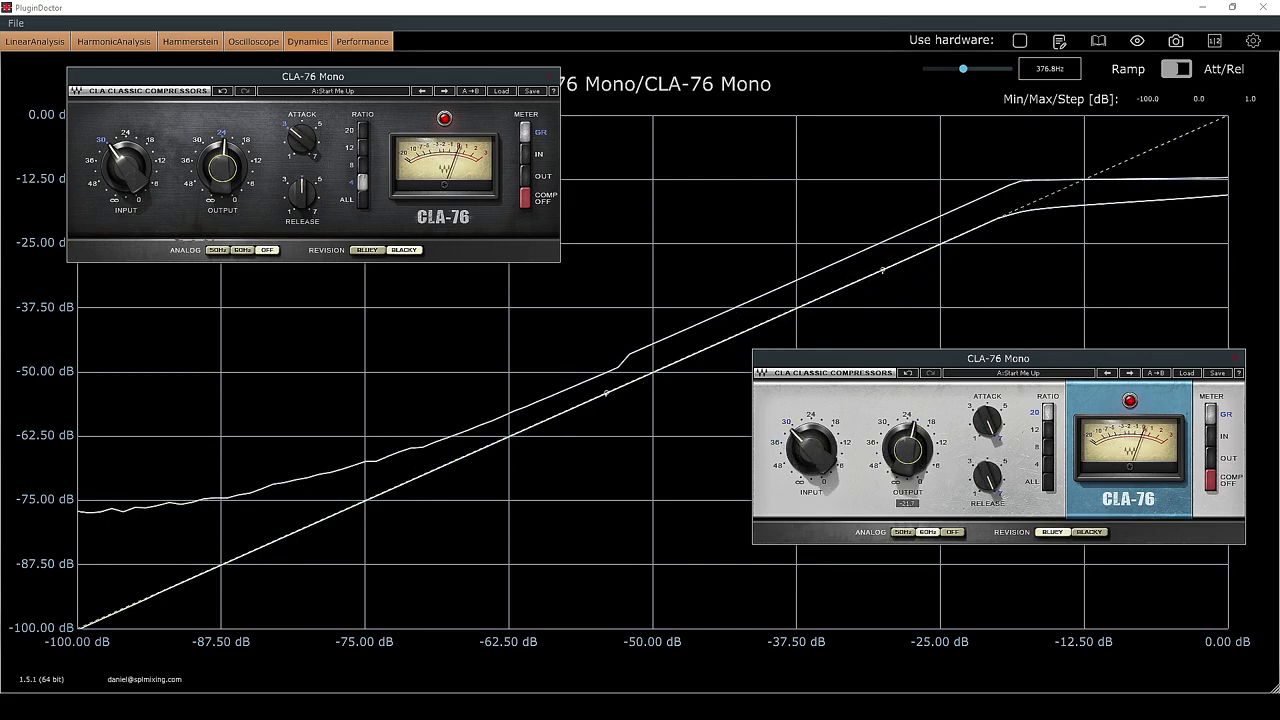
pyautogui.moveTo(908, 458); pyautogui.dragTo(907, 452)
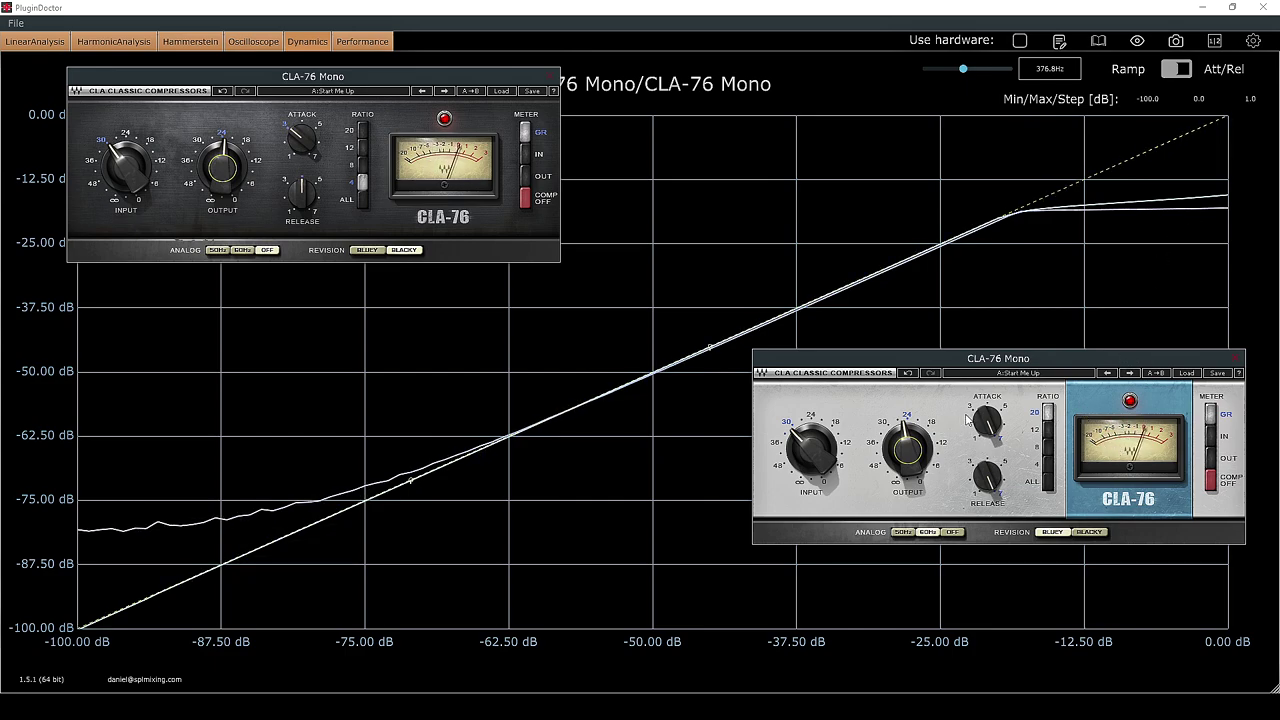
# - Set the second CLA-76's ratio to 4 and close both CLA-76 windows
pyautogui.click(1047, 466)
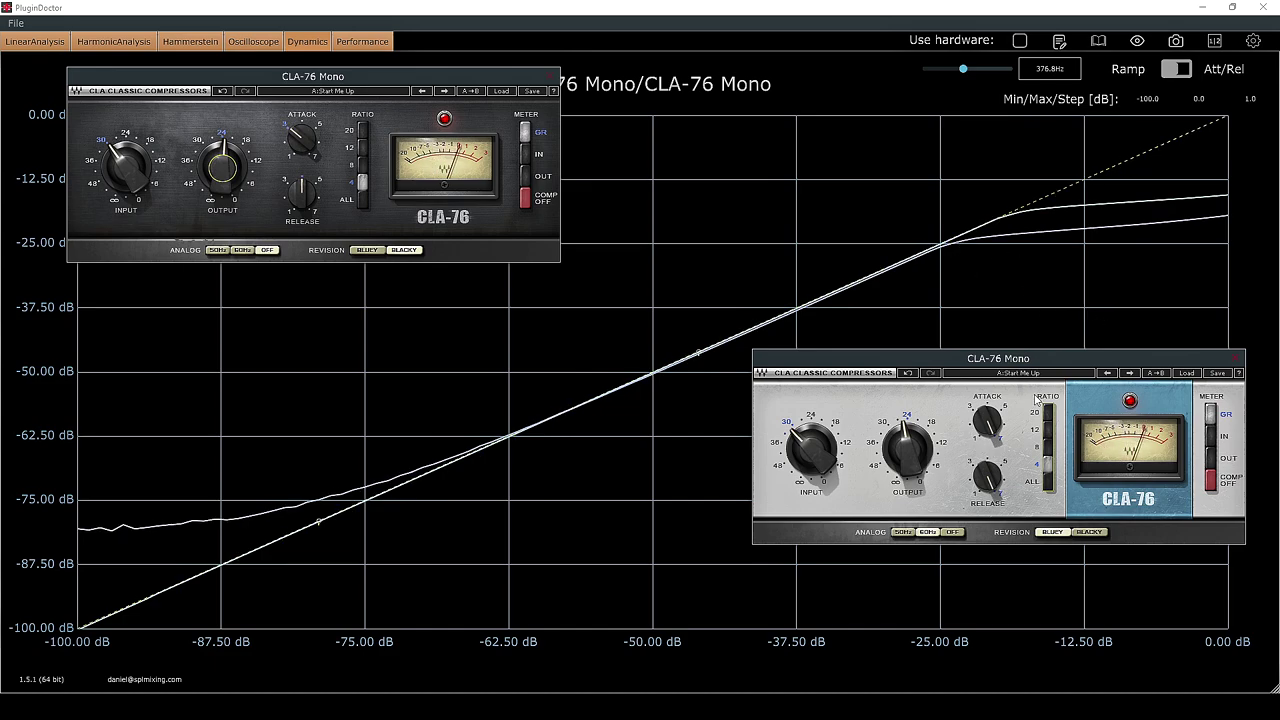
pyautogui.click(1238, 357)
pyautogui.click(554, 75)
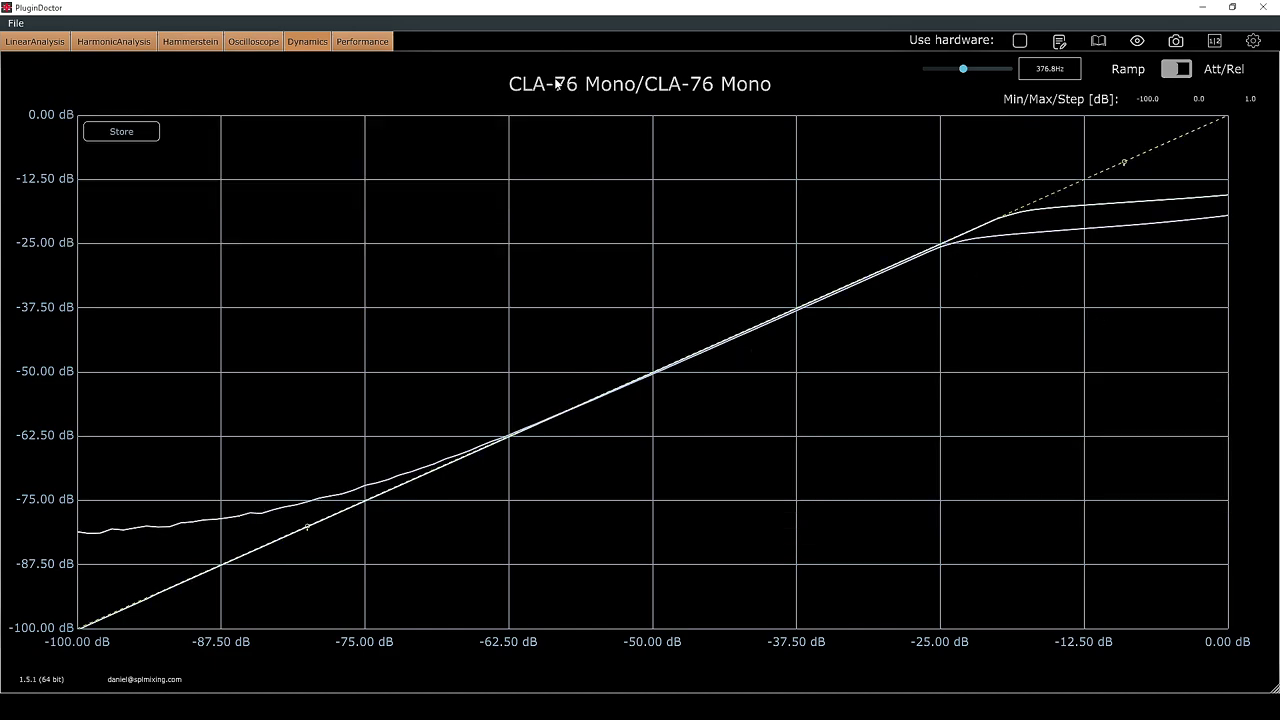
# - Unload the CLA-76 plugins, bring up StudioRack Stereo with the LIFT BUS preset, and move its window clear of the response curve
pyautogui.click(16, 23)
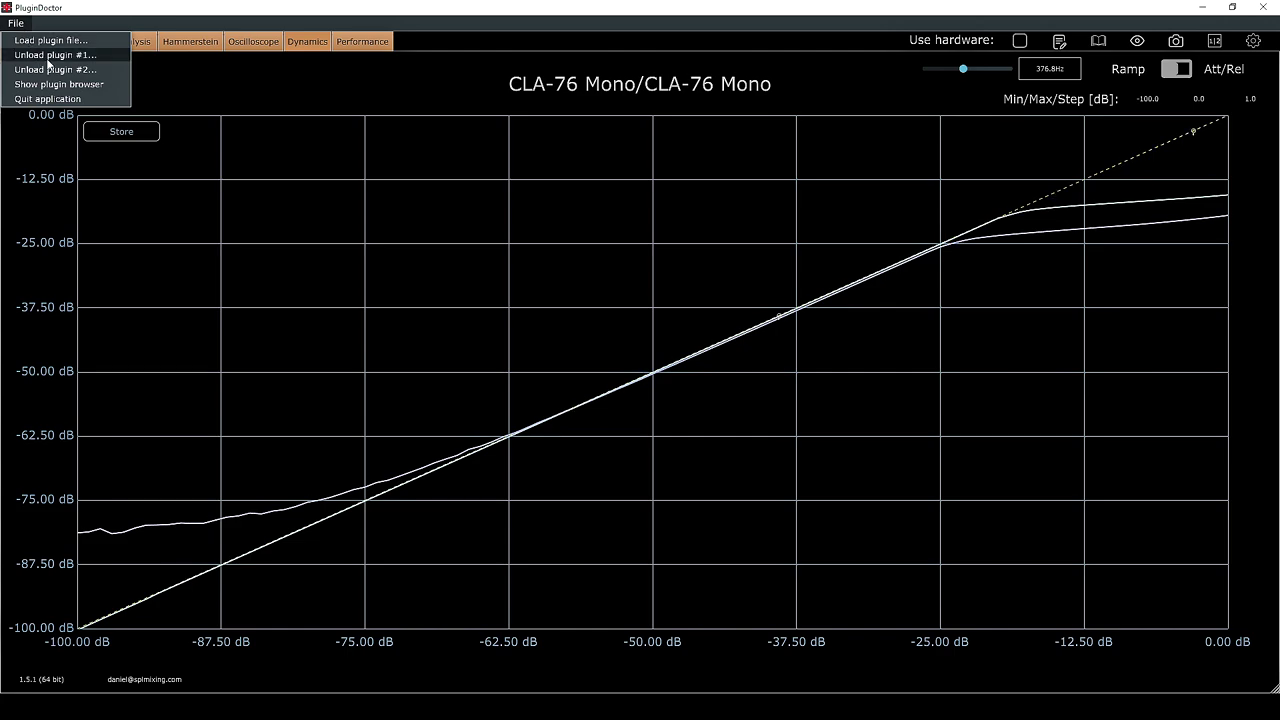
pyautogui.click(48, 58)
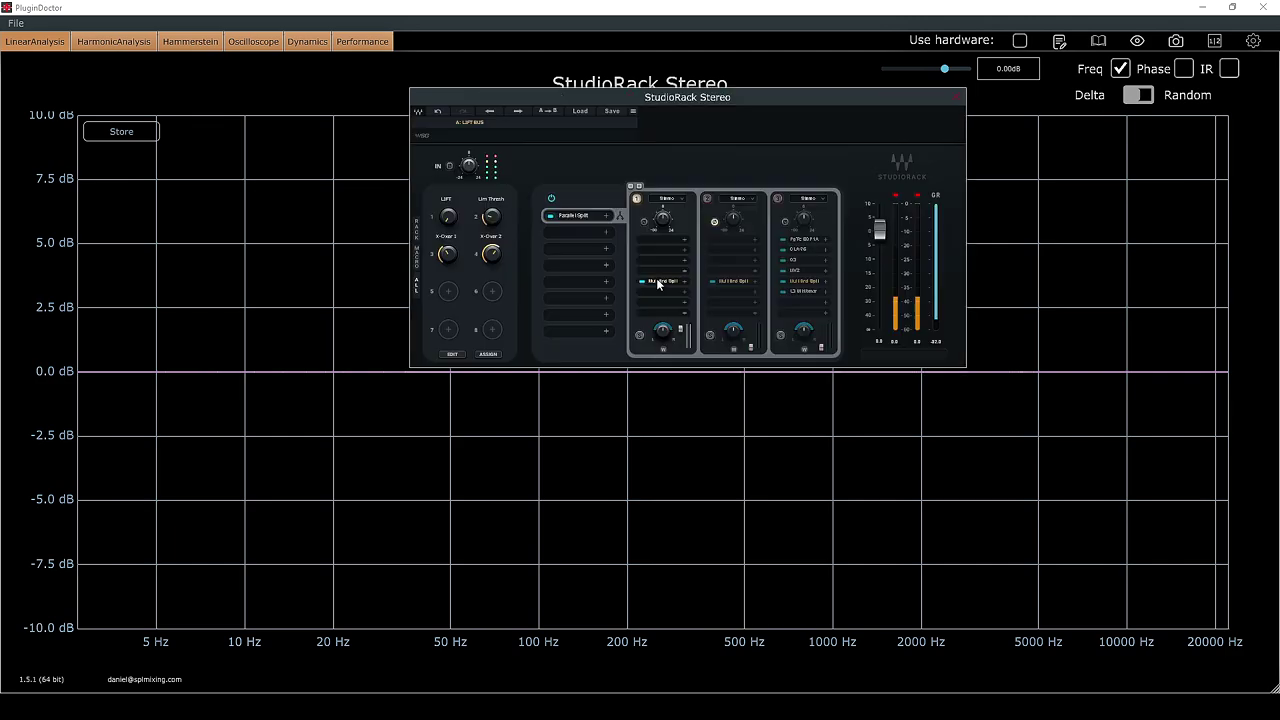
pyautogui.moveTo(779, 93); pyautogui.dragTo(544, 427)
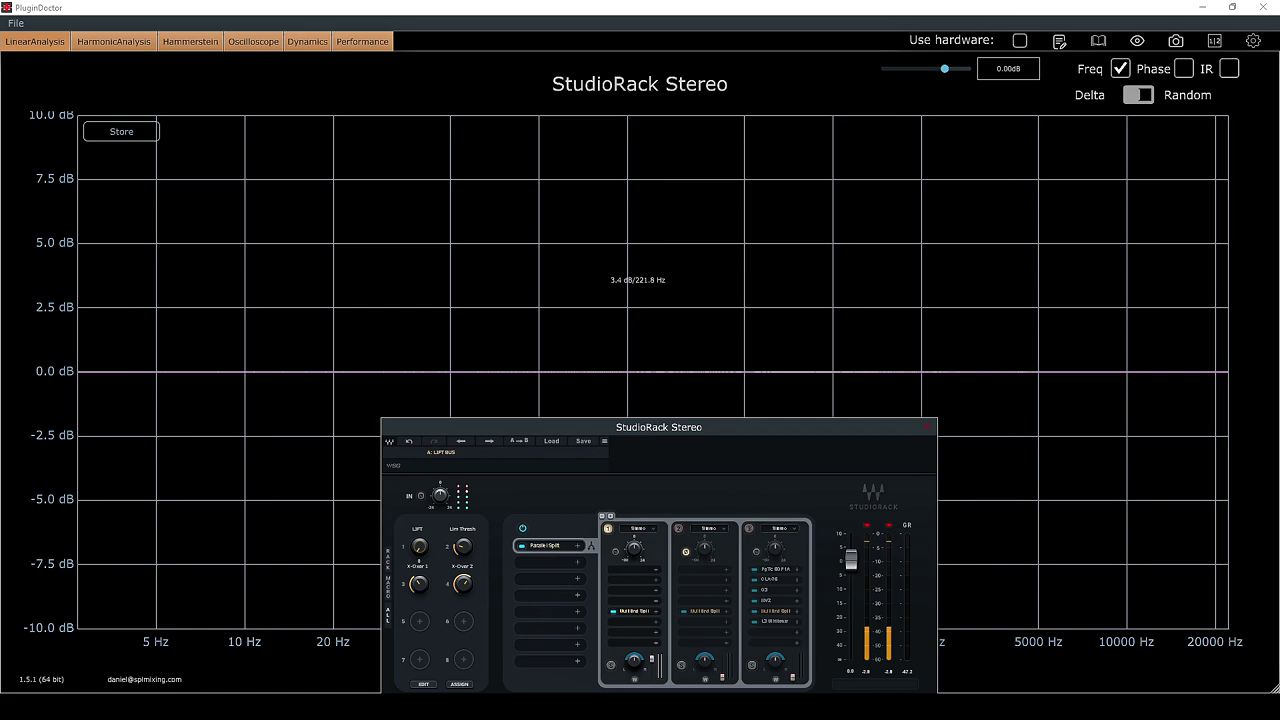
# - Raise the LIFT macro to maximum, return it to minimum, and switch the linear analysis graph to phase
pyautogui.moveTo(419, 546); pyautogui.dragTo(419, 497)
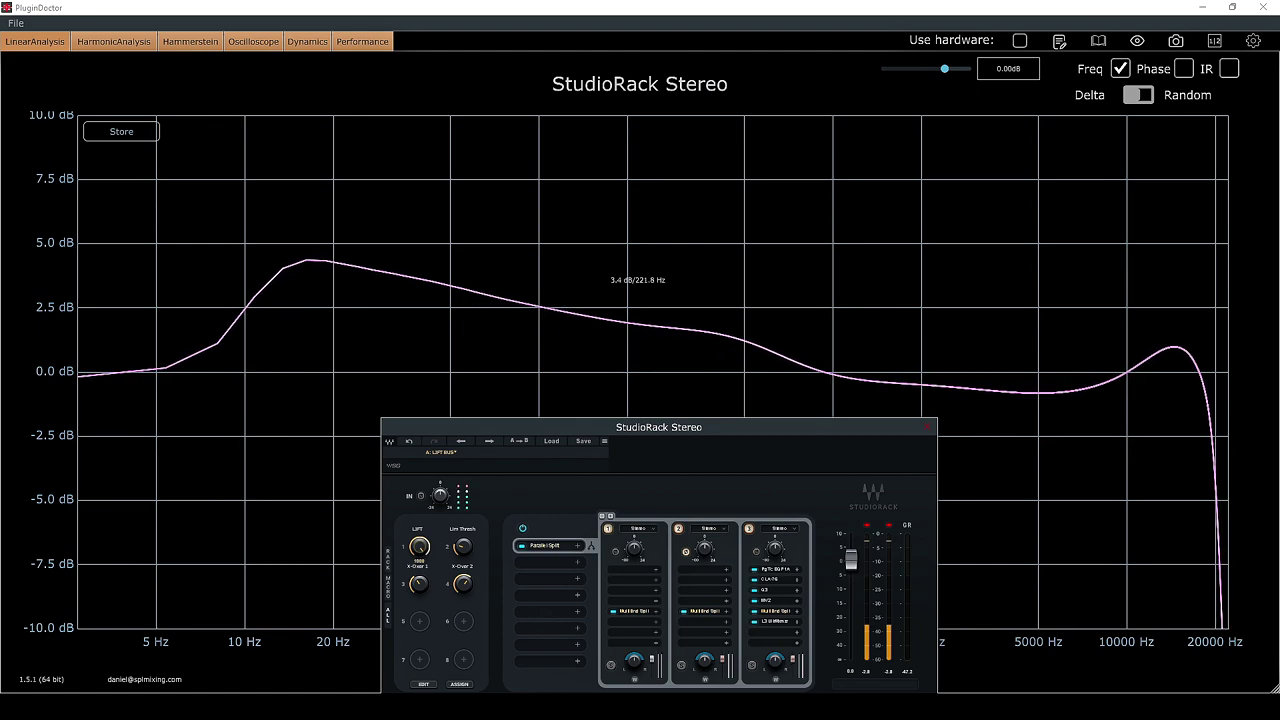
pyautogui.moveTo(419, 497); pyautogui.dragTo(419, 552)
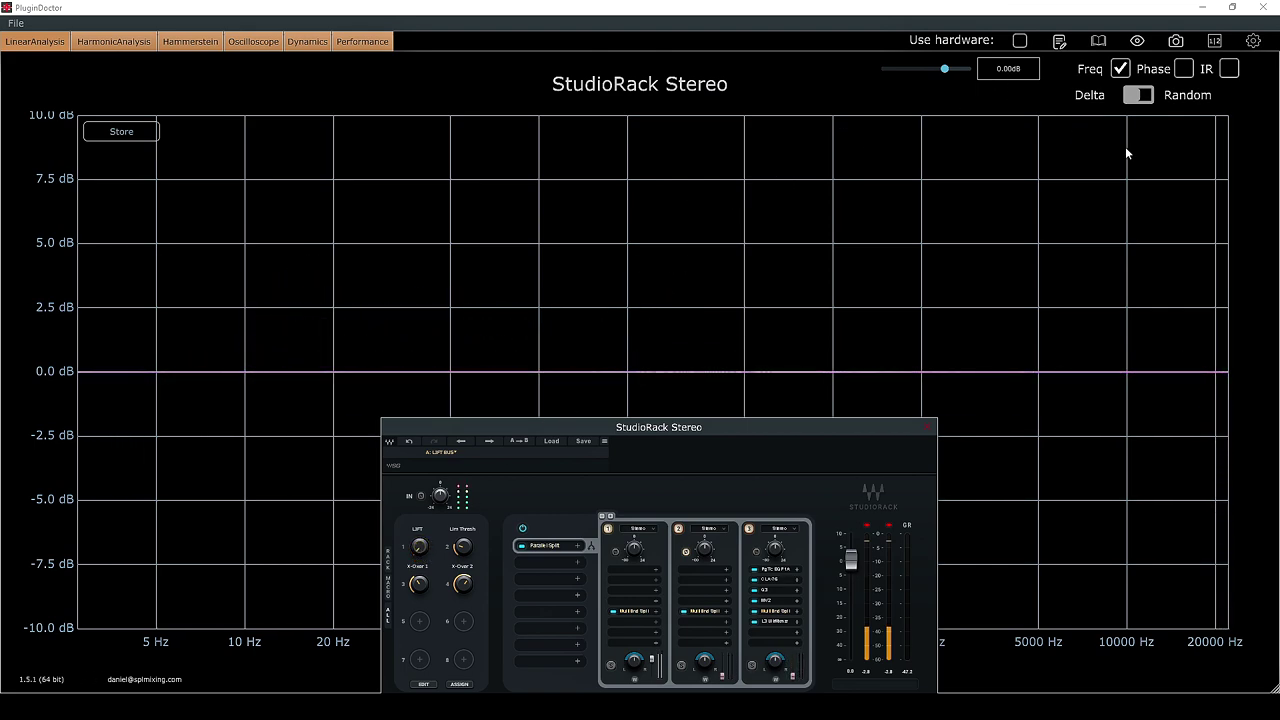
pyautogui.click(1185, 70)
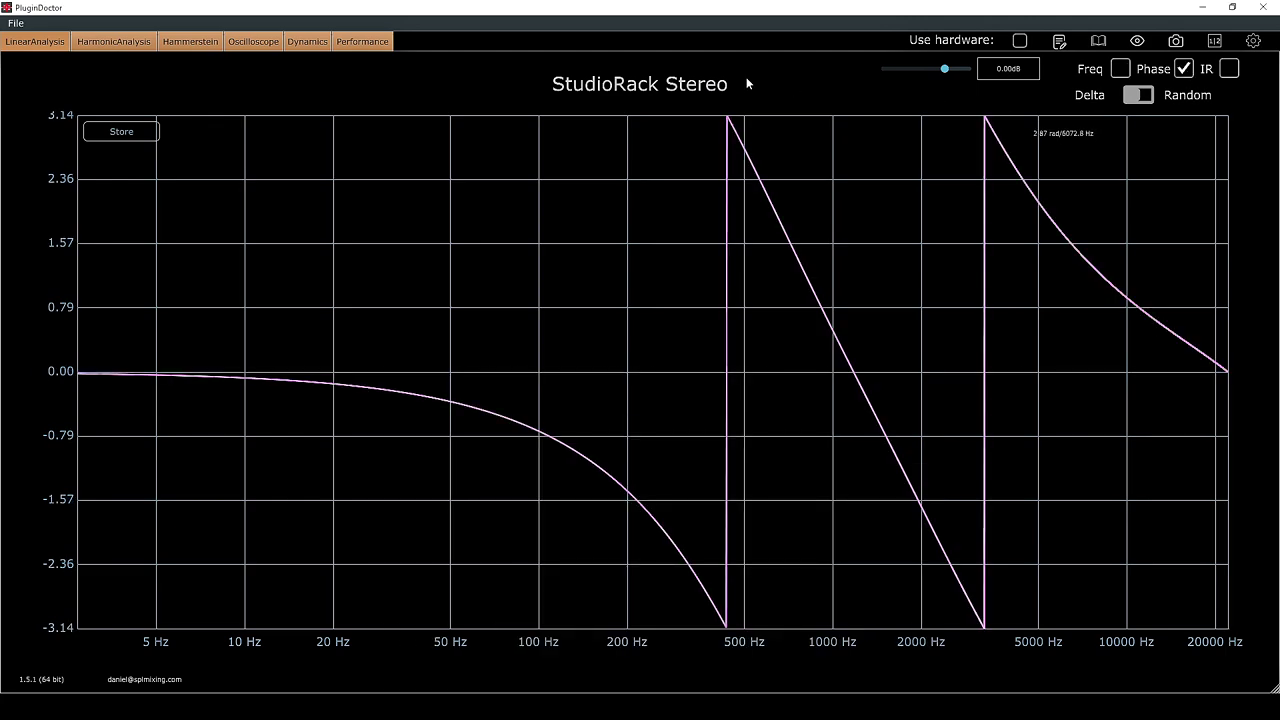
# - Show the StudioRack window again, inspect the first parallel chain's MultiBand Split, and close it
pyautogui.click(1140, 43)
pyautogui.click(329, 262)
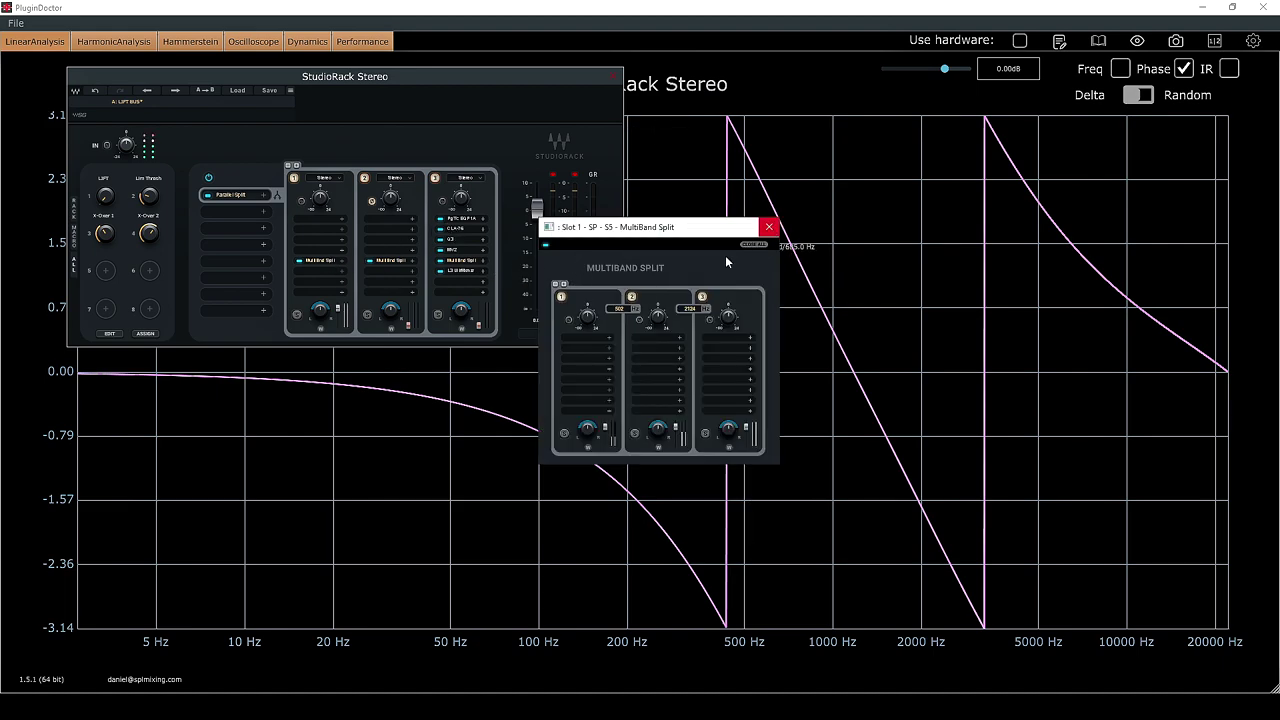
pyautogui.click(769, 227)
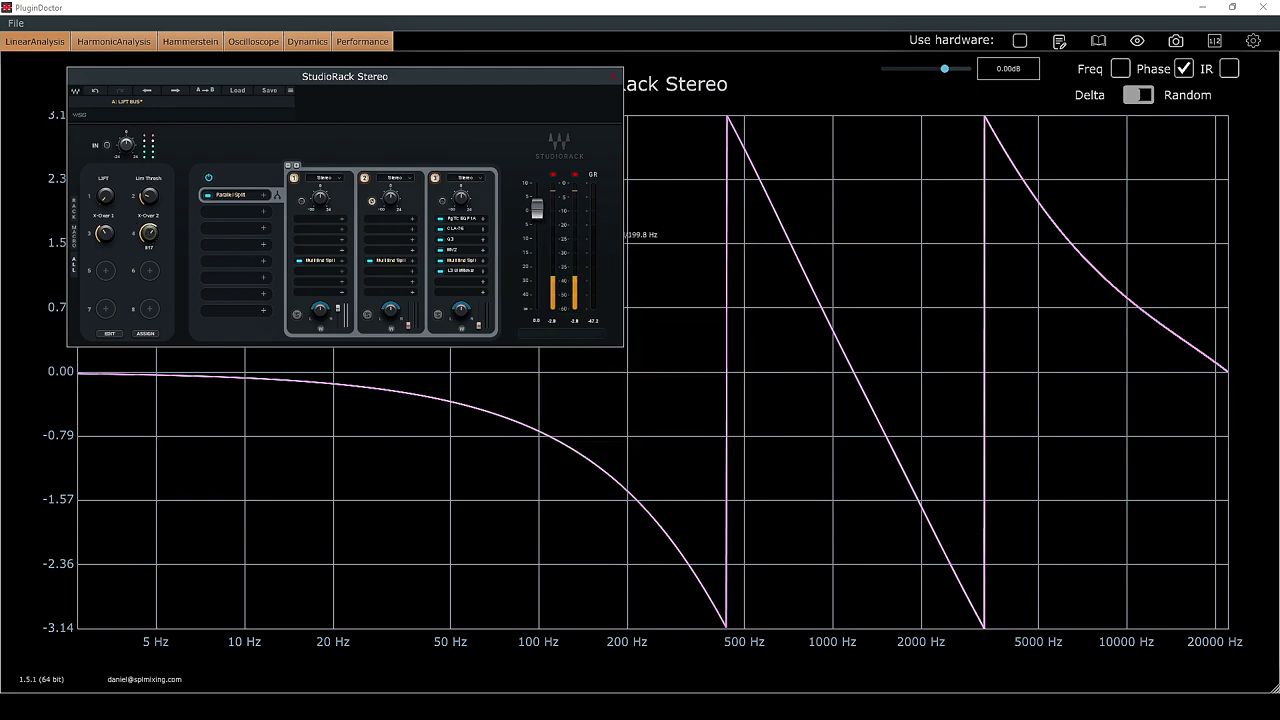
# - Adjust the X-Over macros and bypass the MultiBand Split in the first two parallel chains
pyautogui.moveTo(149, 233); pyautogui.dragTo(104, 249)
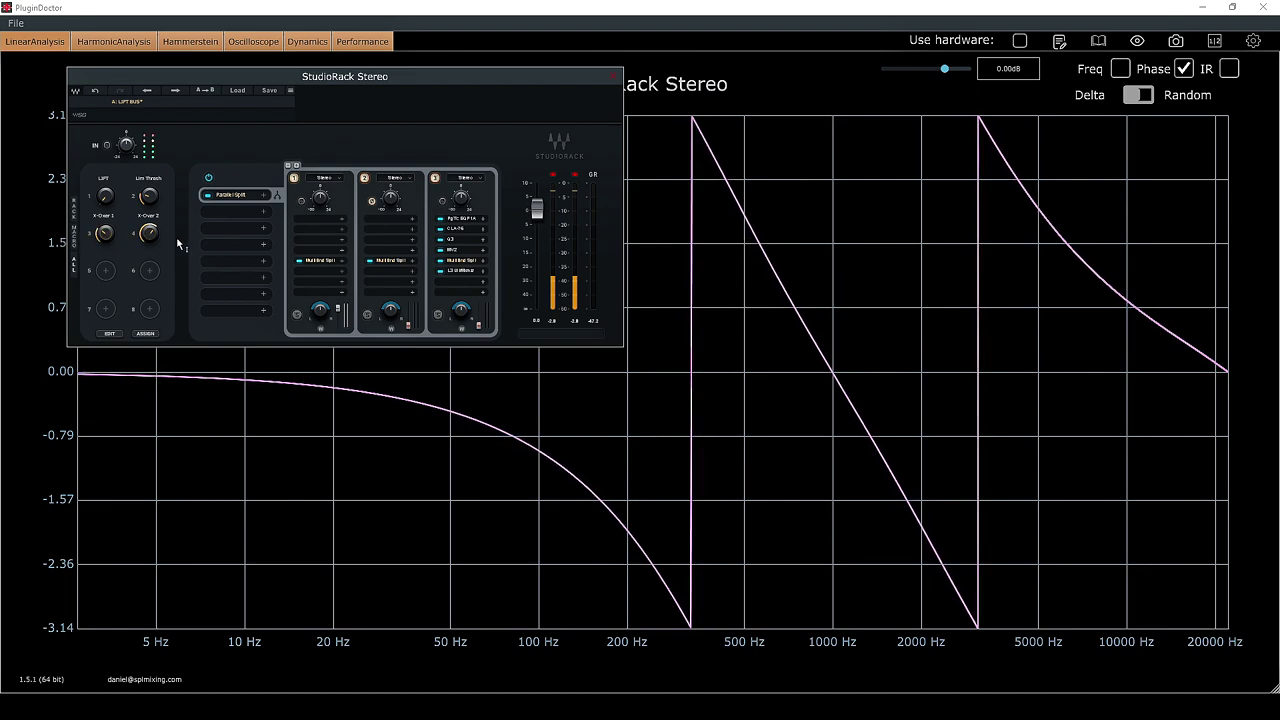
pyautogui.click(392, 263)
pyautogui.click(392, 266)
pyautogui.click(299, 261)
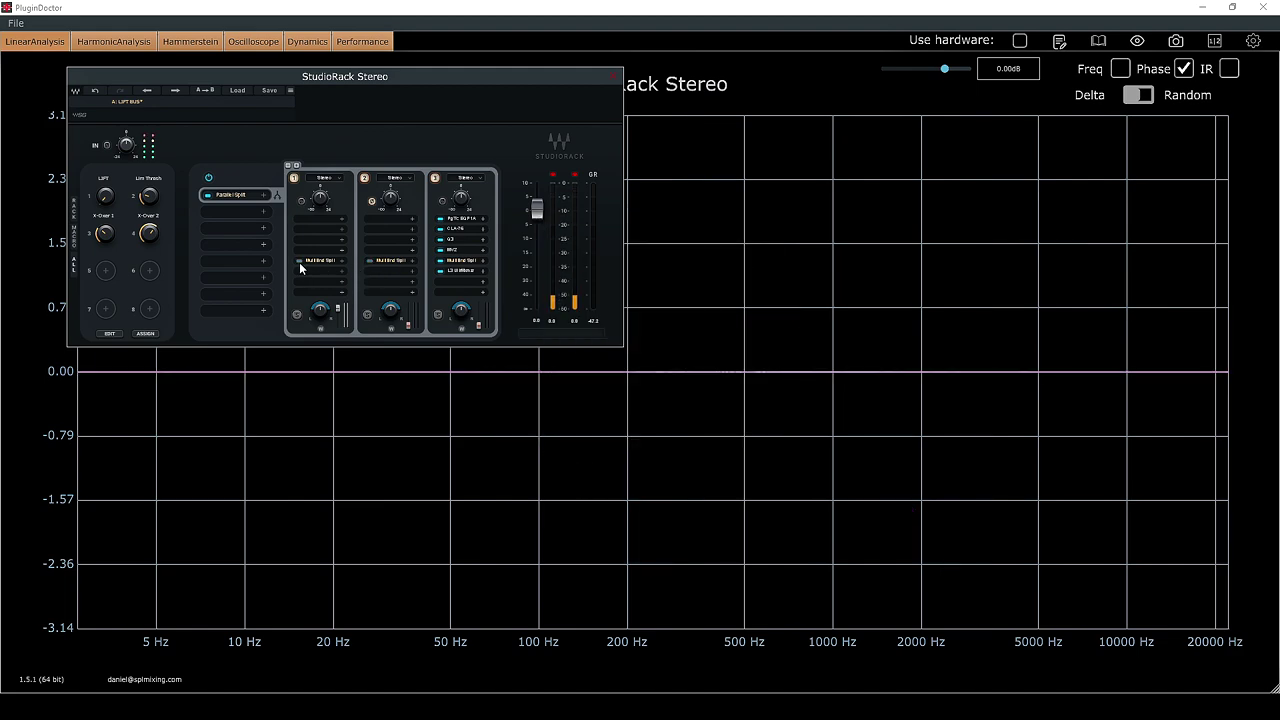
# - Raise the LIFT macro, show the frequency response instead of phase, and re-enable the first chain's MultiBand Split
pyautogui.moveTo(105, 196); pyautogui.dragTo(105, 150)
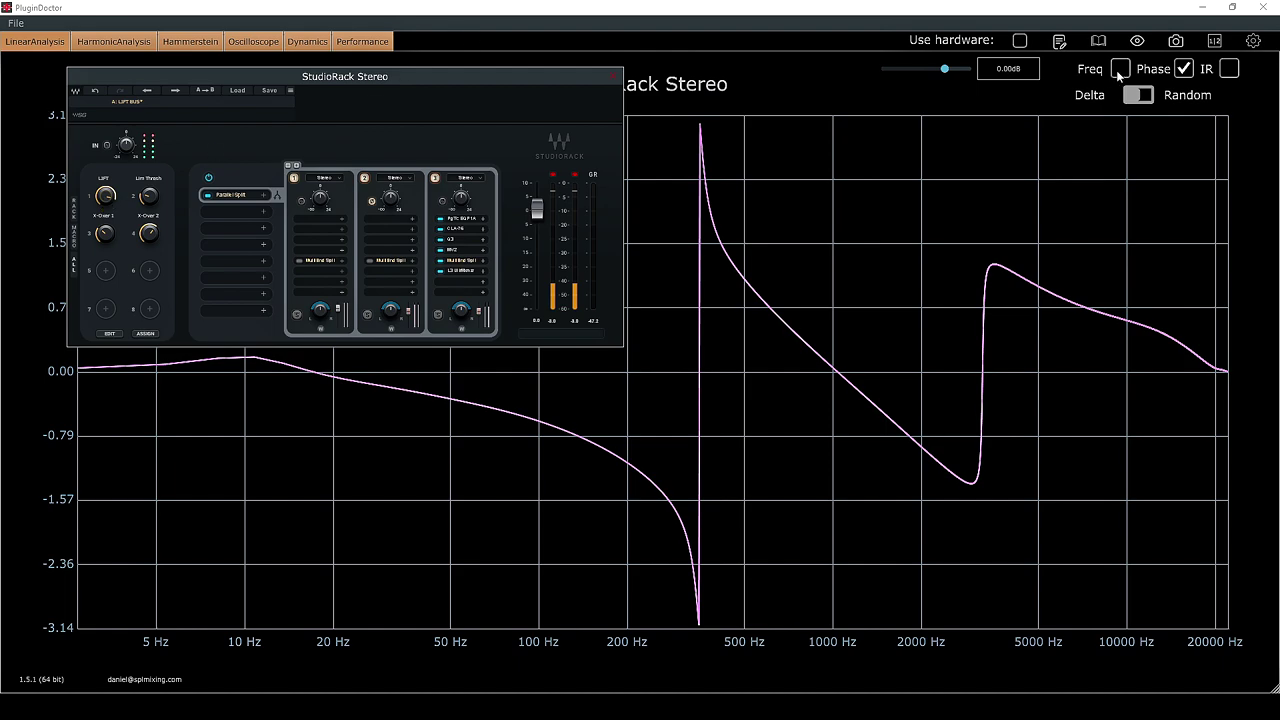
pyautogui.click(1120, 69)
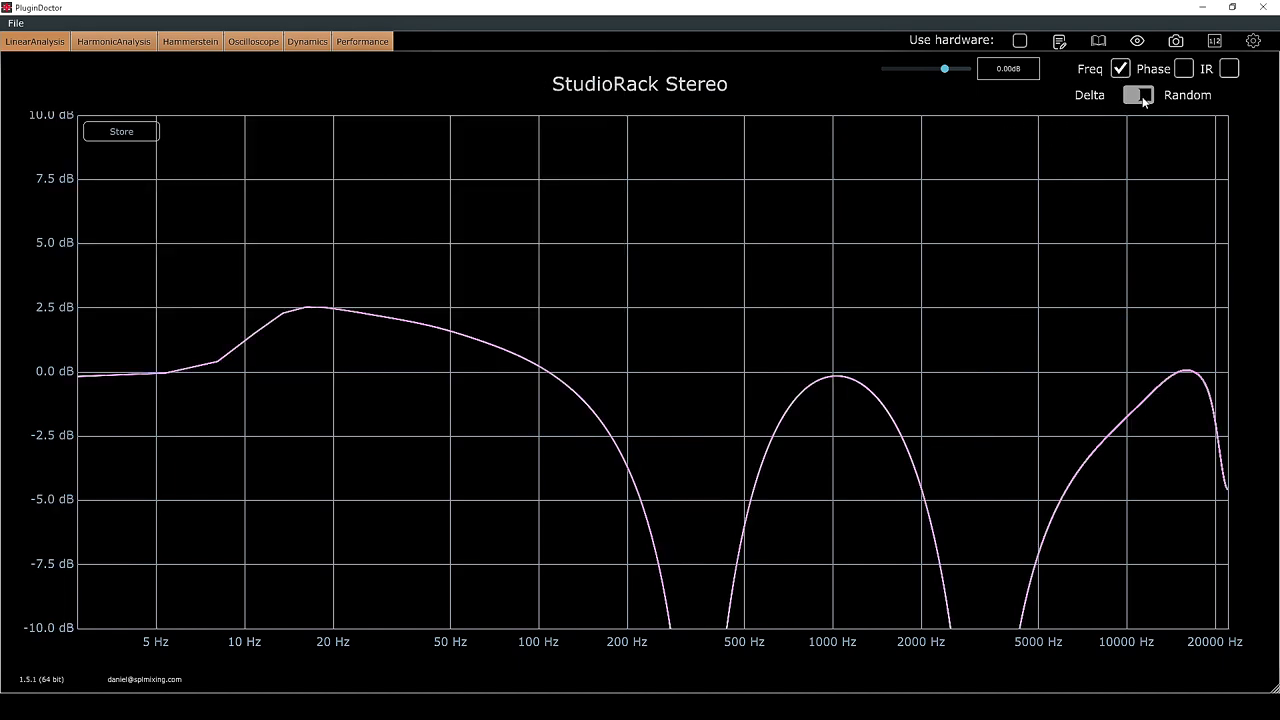
pyautogui.click(1184, 69)
pyautogui.click(1122, 68)
pyautogui.click(1147, 41)
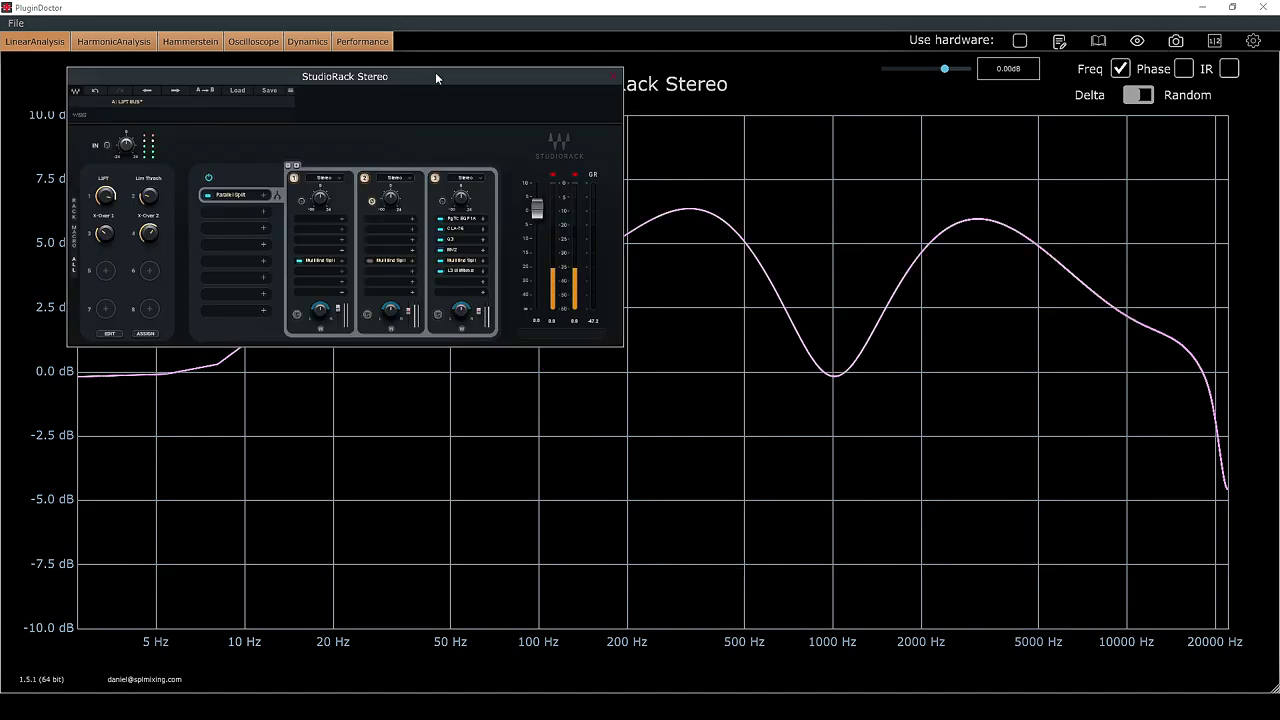
# - Move StudioRack below the curve and toggle the second chain's MultiBand Split off and on to compare the responses
pyautogui.moveTo(435, 77); pyautogui.dragTo(589, 256)
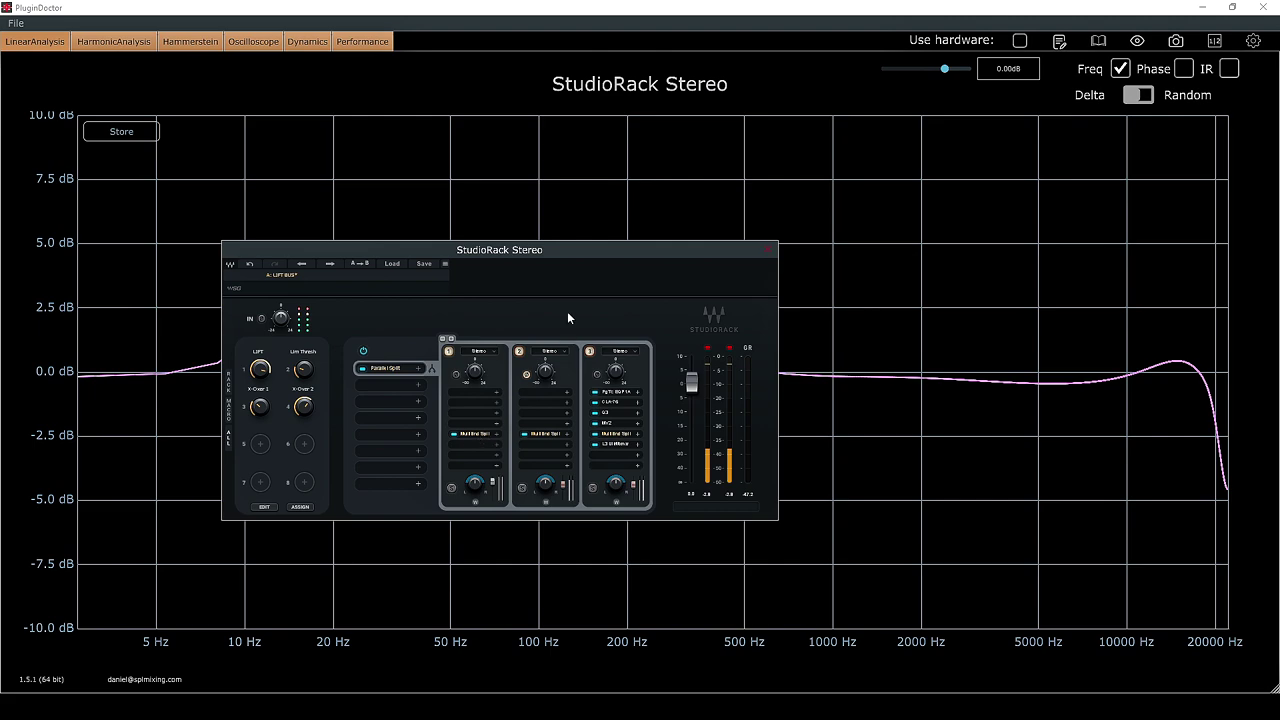
pyautogui.moveTo(575, 255); pyautogui.dragTo(699, 423)
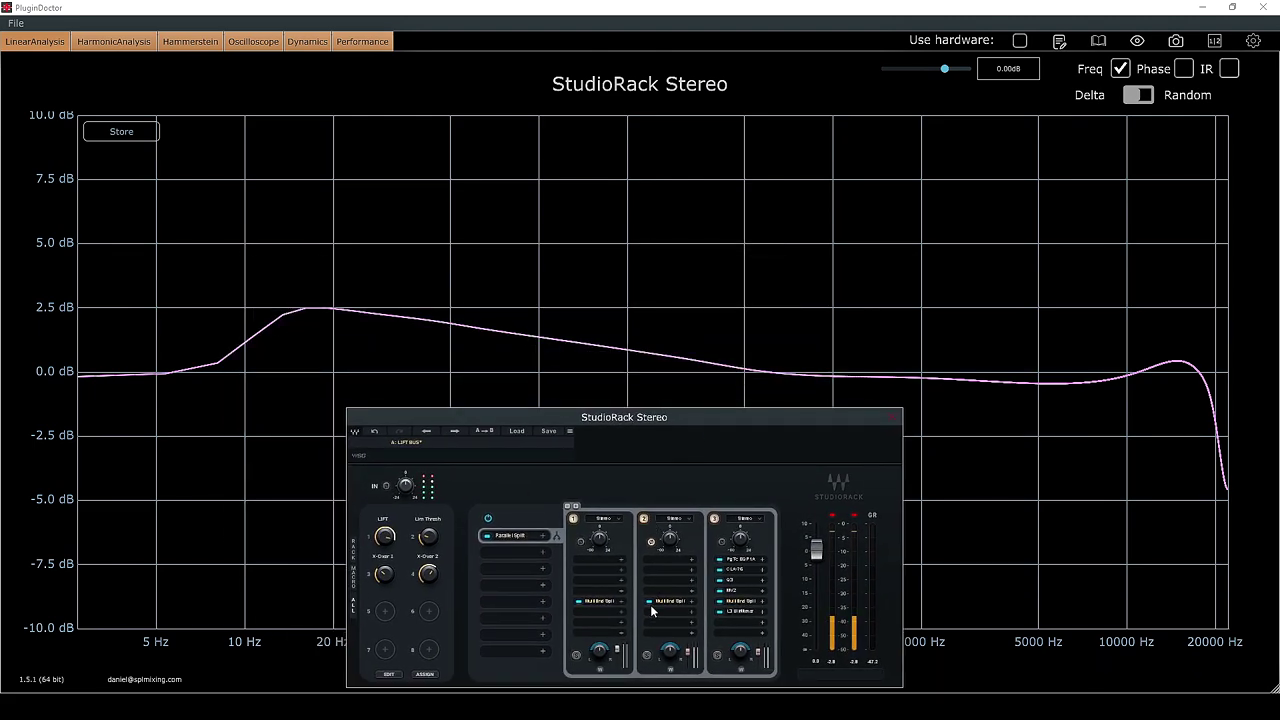
pyautogui.click(650, 602)
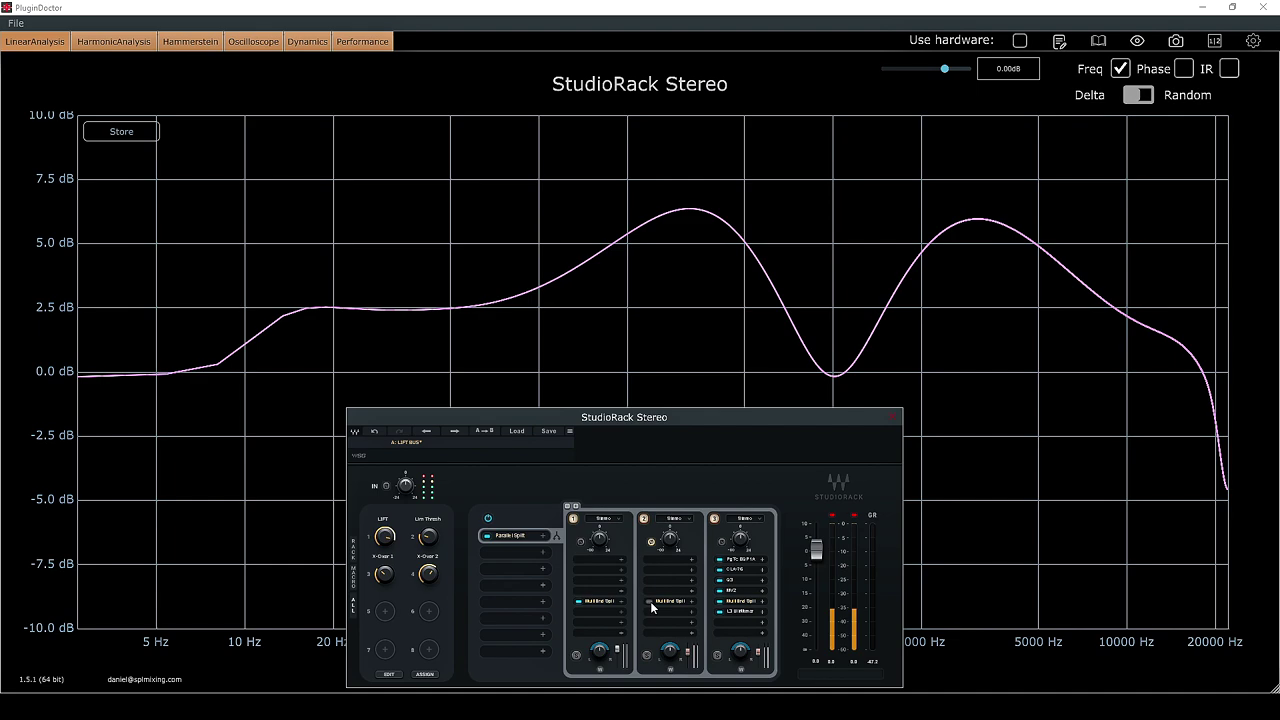
pyautogui.click(650, 602)
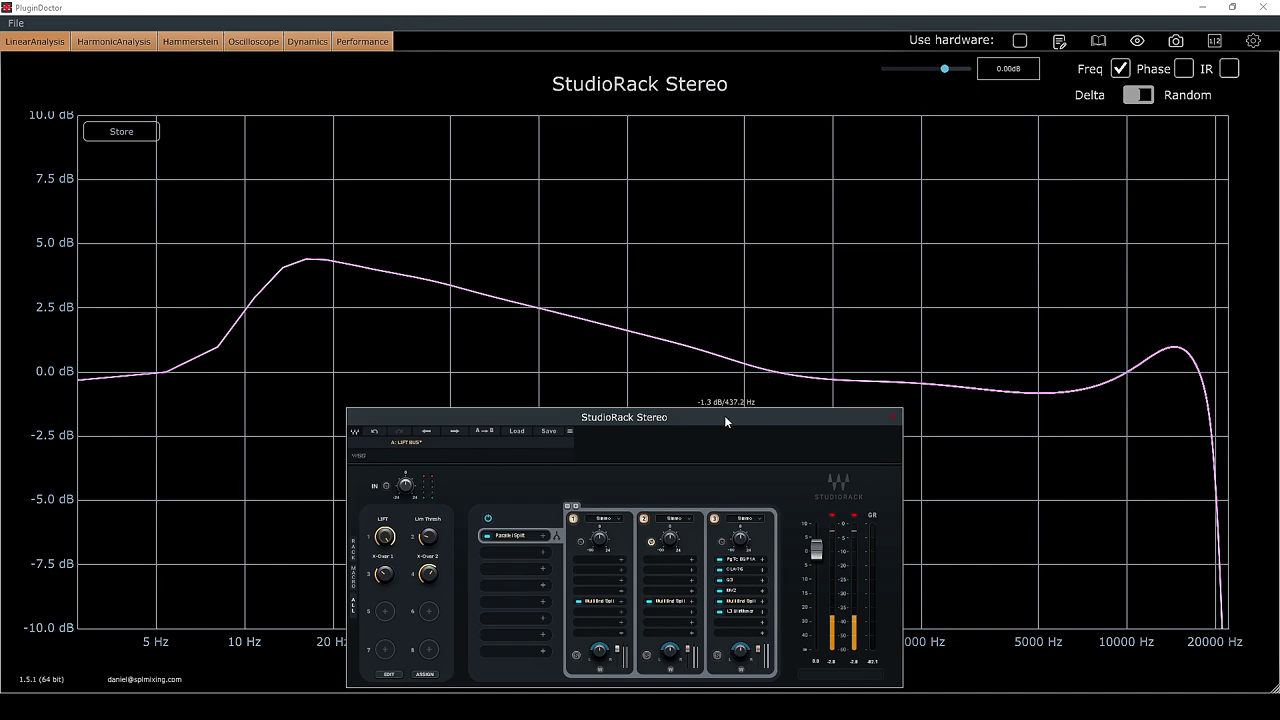
# - Enlarge StudioRack and place it beneath the response curve, and check the phase display
pyautogui.moveTo(726, 418); pyautogui.dragTo(787, 211)
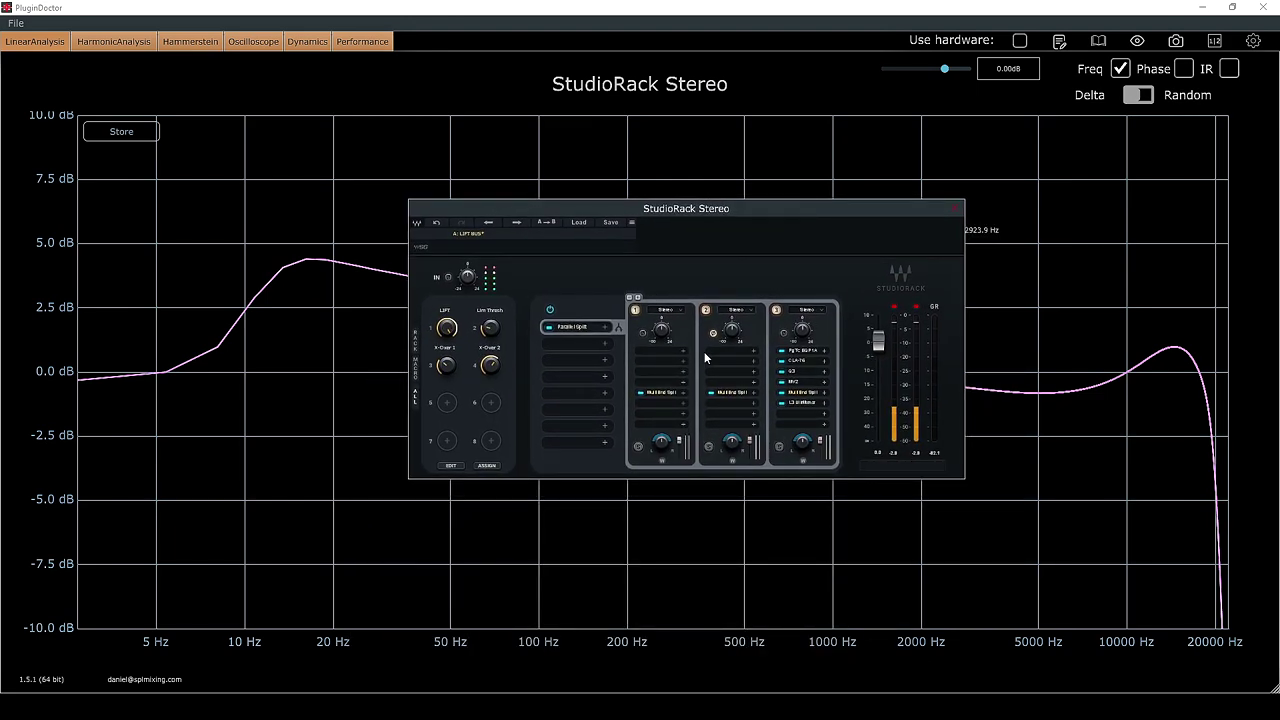
pyautogui.moveTo(637, 228); pyautogui.dragTo(654, 481)
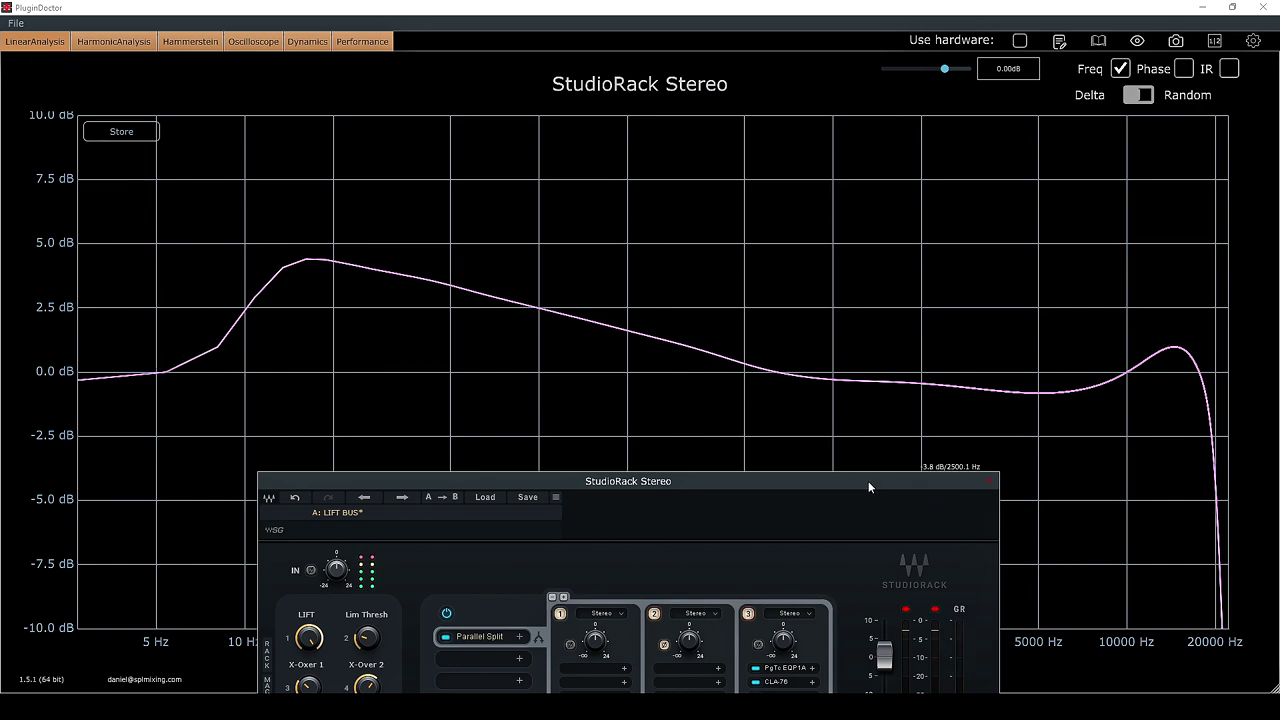
pyautogui.moveTo(868, 481)
pyautogui.mouseDown()
pyautogui.moveTo(849, 373)
pyautogui.moveTo(882, 482)
pyautogui.mouseUp()
pyautogui.click(1184, 68)
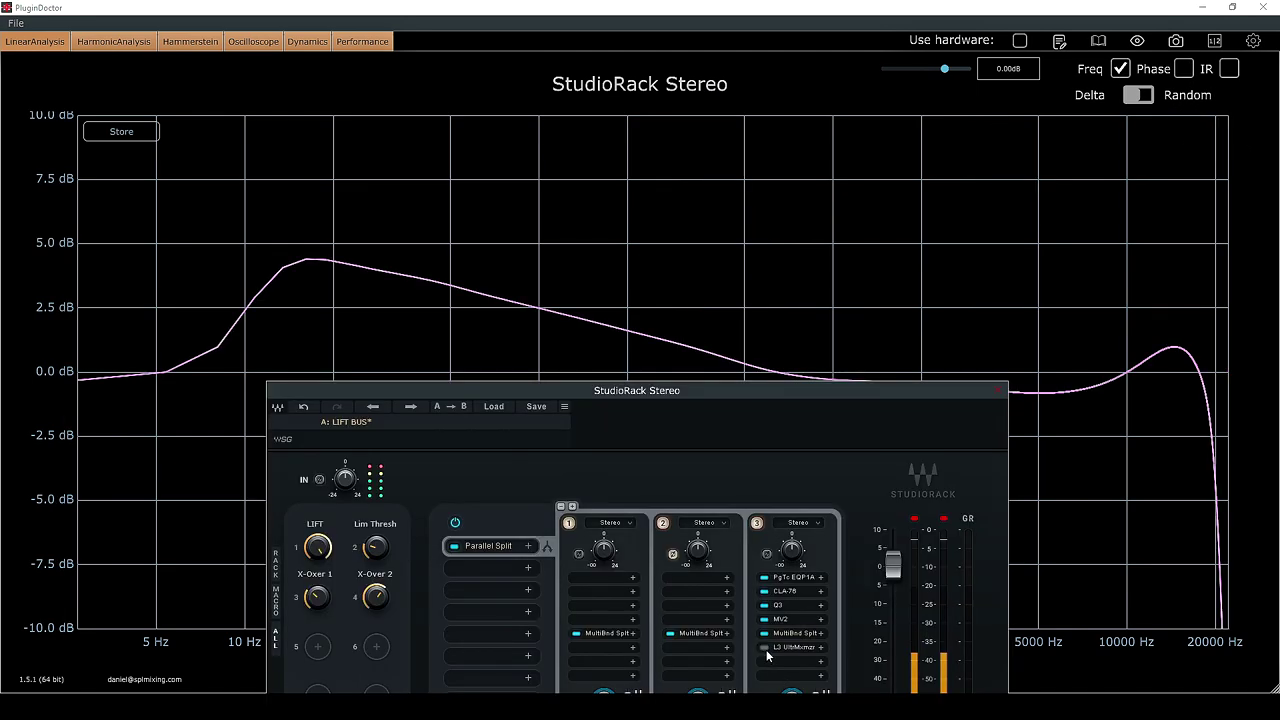
# - Bypass every plugin in the three parallel chains except the PuigTec EQP1A, and move StudioRack lower
pyautogui.click(670, 633)
pyautogui.click(576, 633)
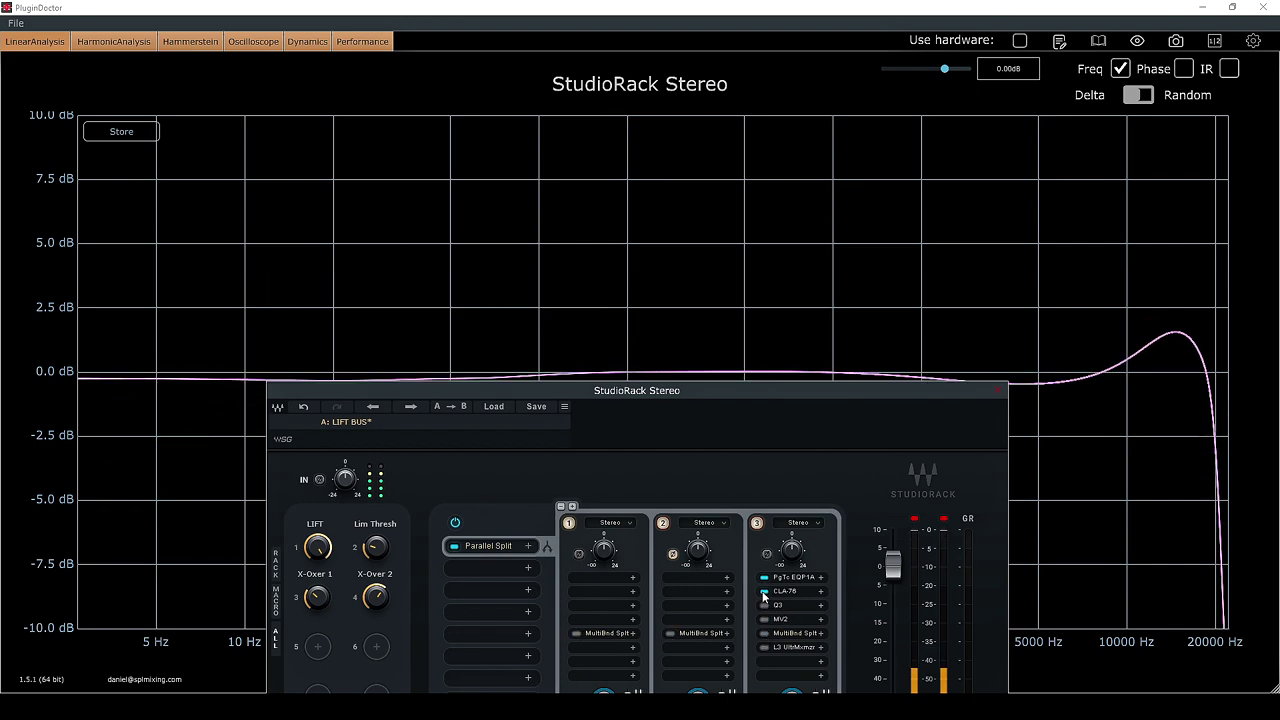
pyautogui.moveTo(778, 398); pyautogui.dragTo(836, 441)
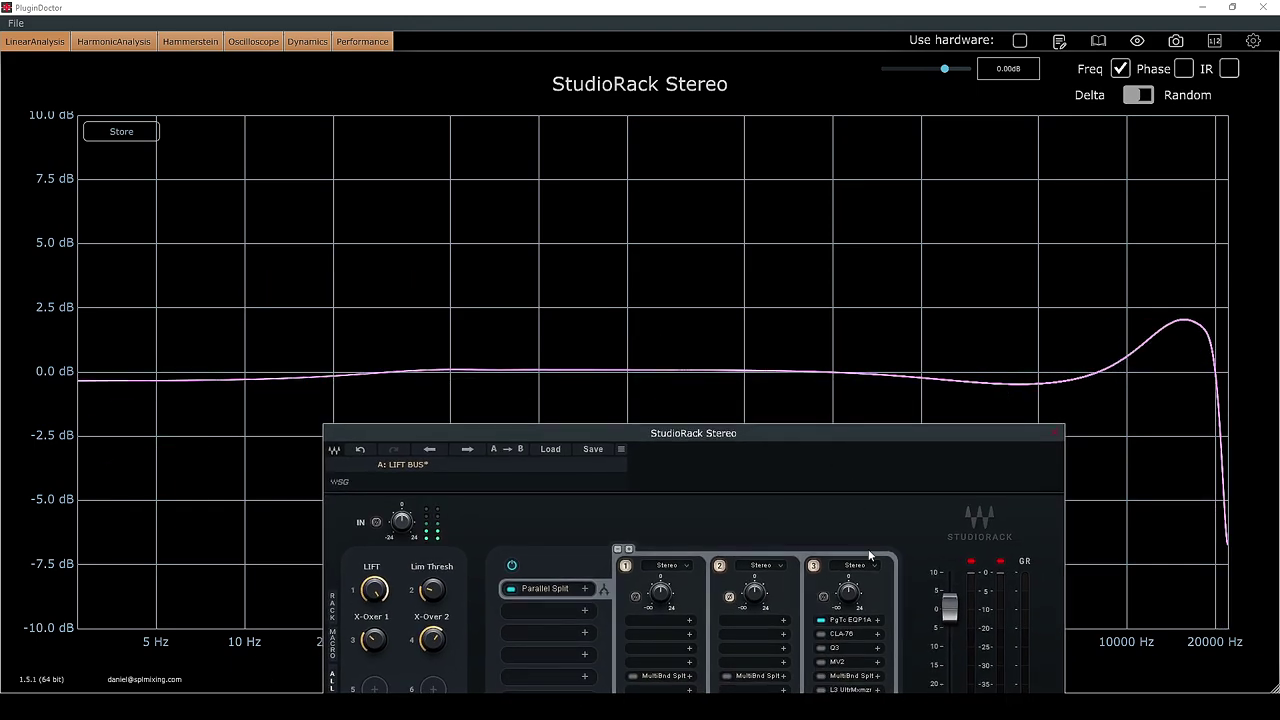
# - Compare the response with the LIFT macro lowered and raised, and examine the PuigTec EQP1A's settings
pyautogui.moveTo(374, 590)
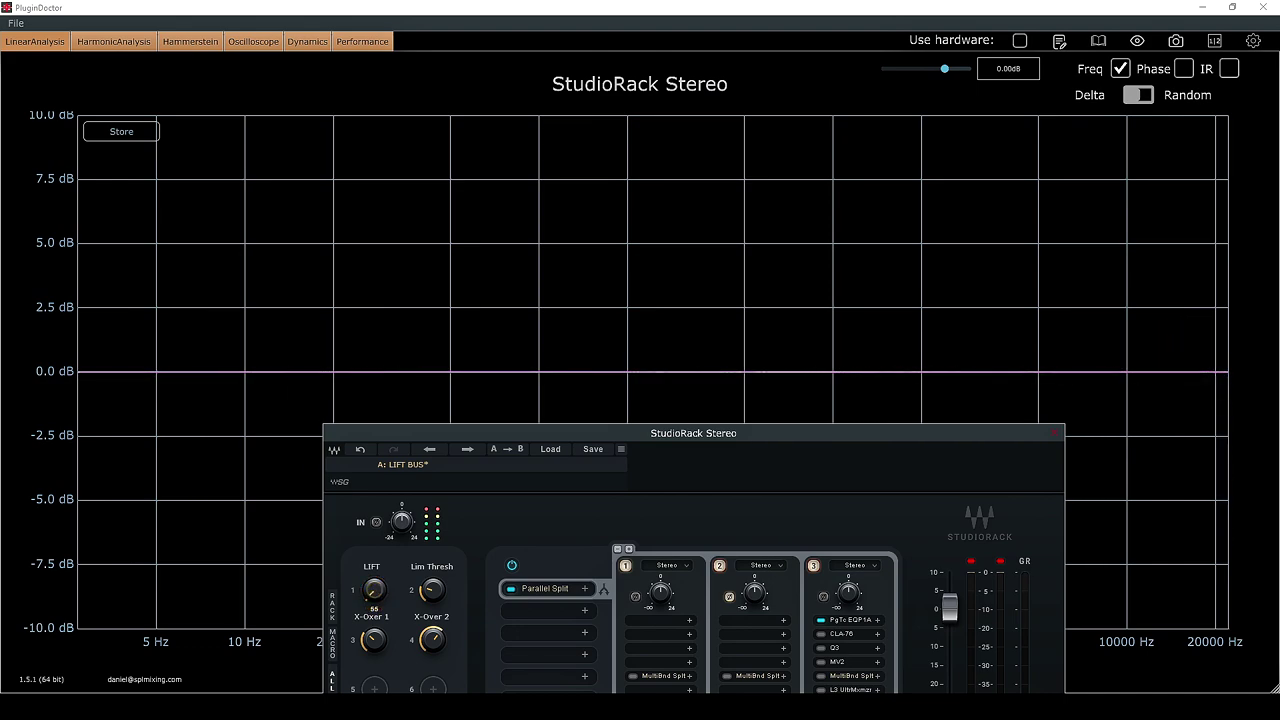
pyautogui.click(848, 622)
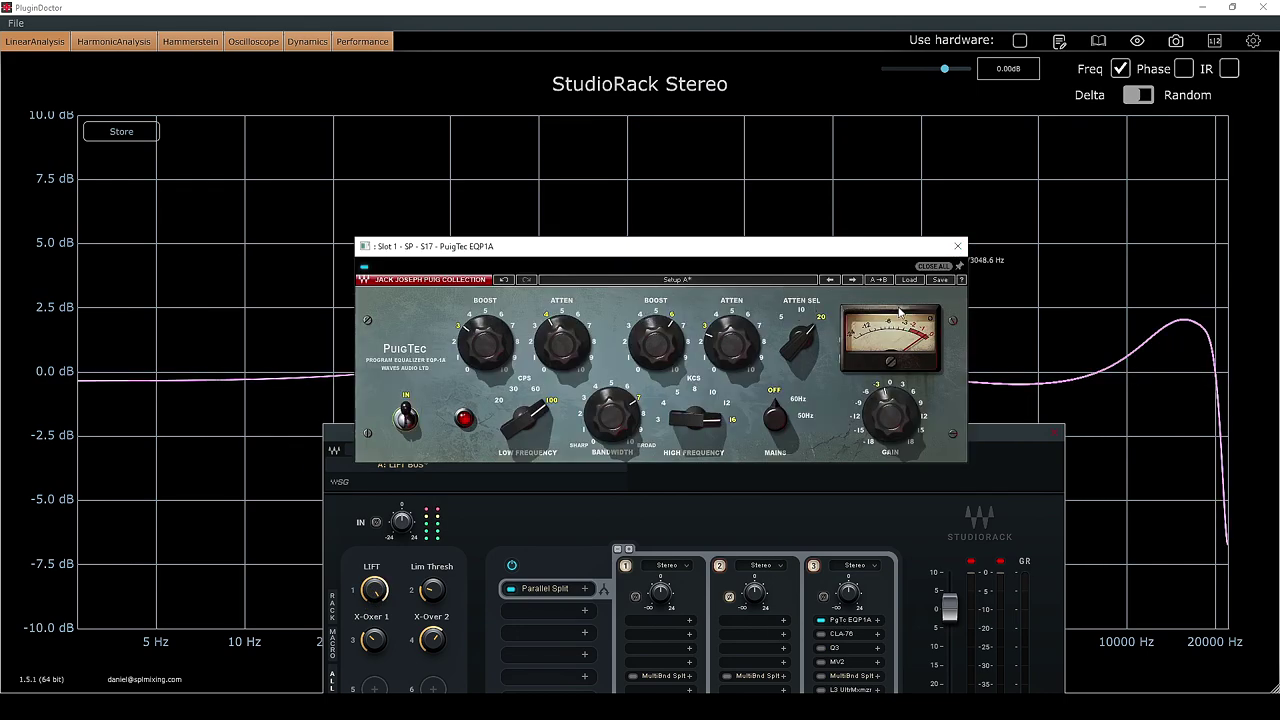
pyautogui.click(972, 309)
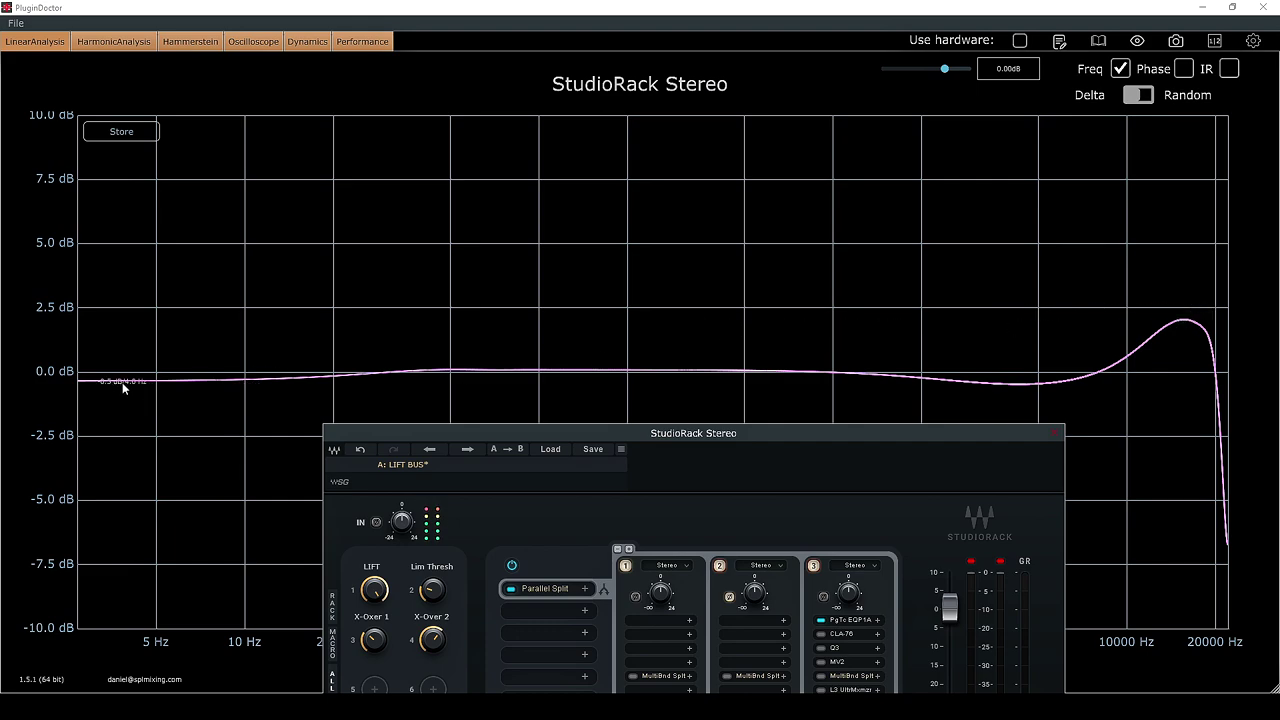
pyautogui.click(850, 620)
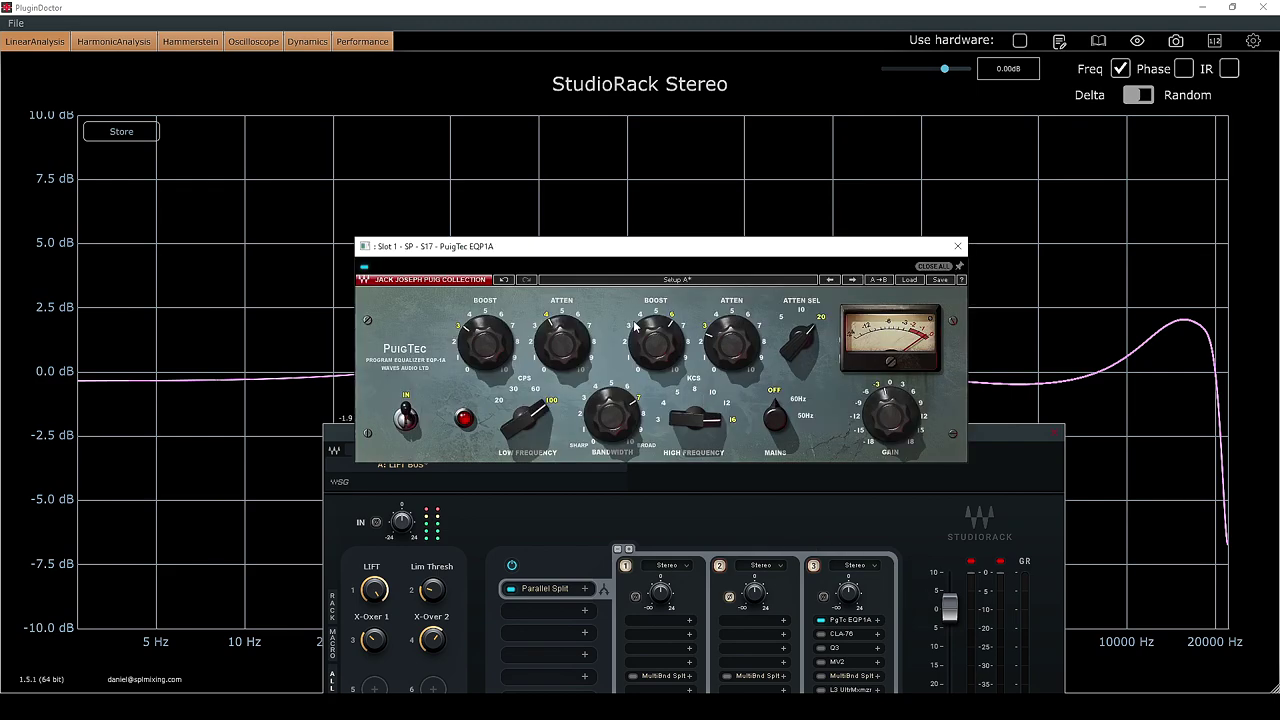
pyautogui.click(957, 247)
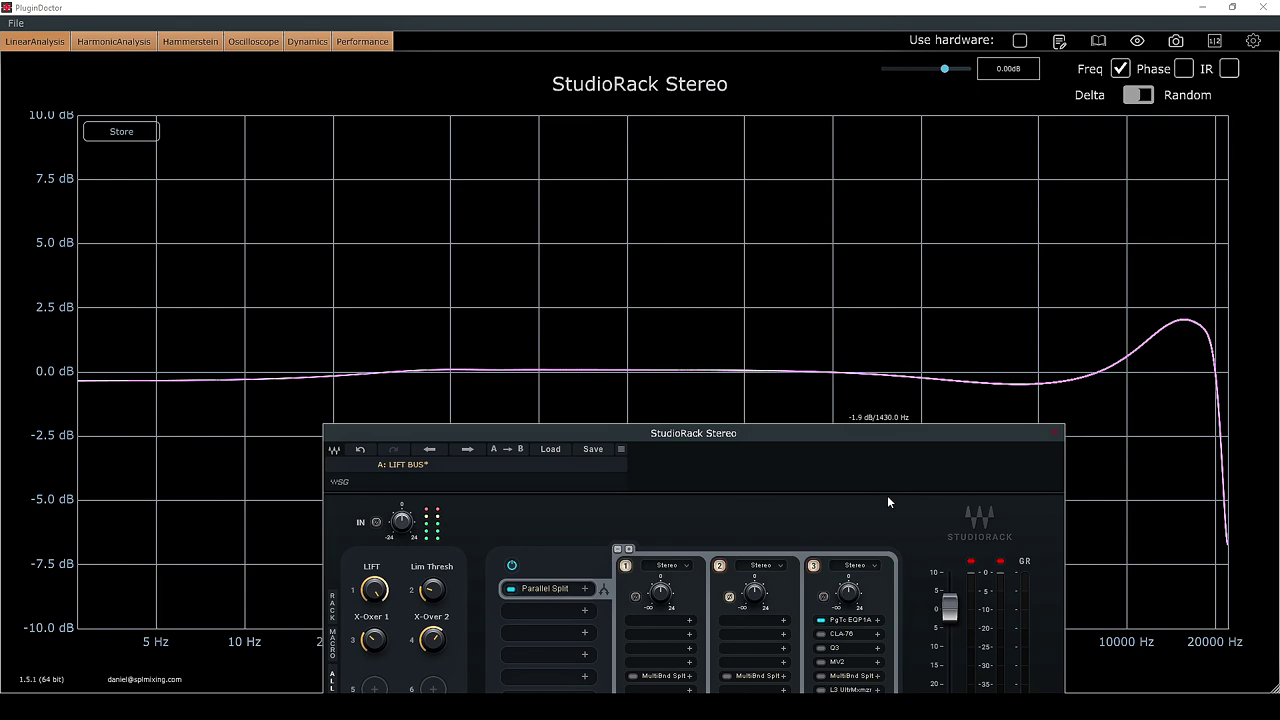
# - Re-enable the CLA-76 in the third chain, open its window, and show the dynamics graph
pyautogui.click(593, 449)
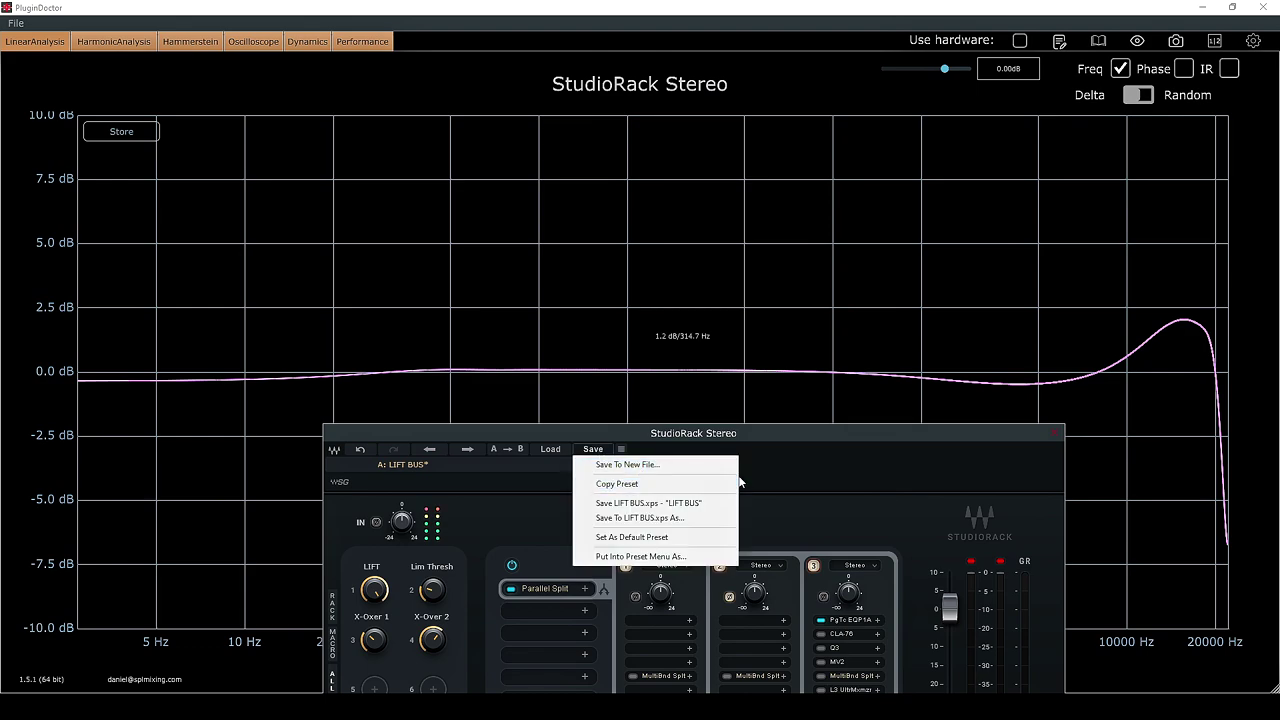
pyautogui.click(866, 476)
pyautogui.moveTo(978, 434)
pyautogui.mouseDown()
pyautogui.moveTo(943, 357)
pyautogui.moveTo(929, 249)
pyautogui.moveTo(987, 440)
pyautogui.mouseUp()
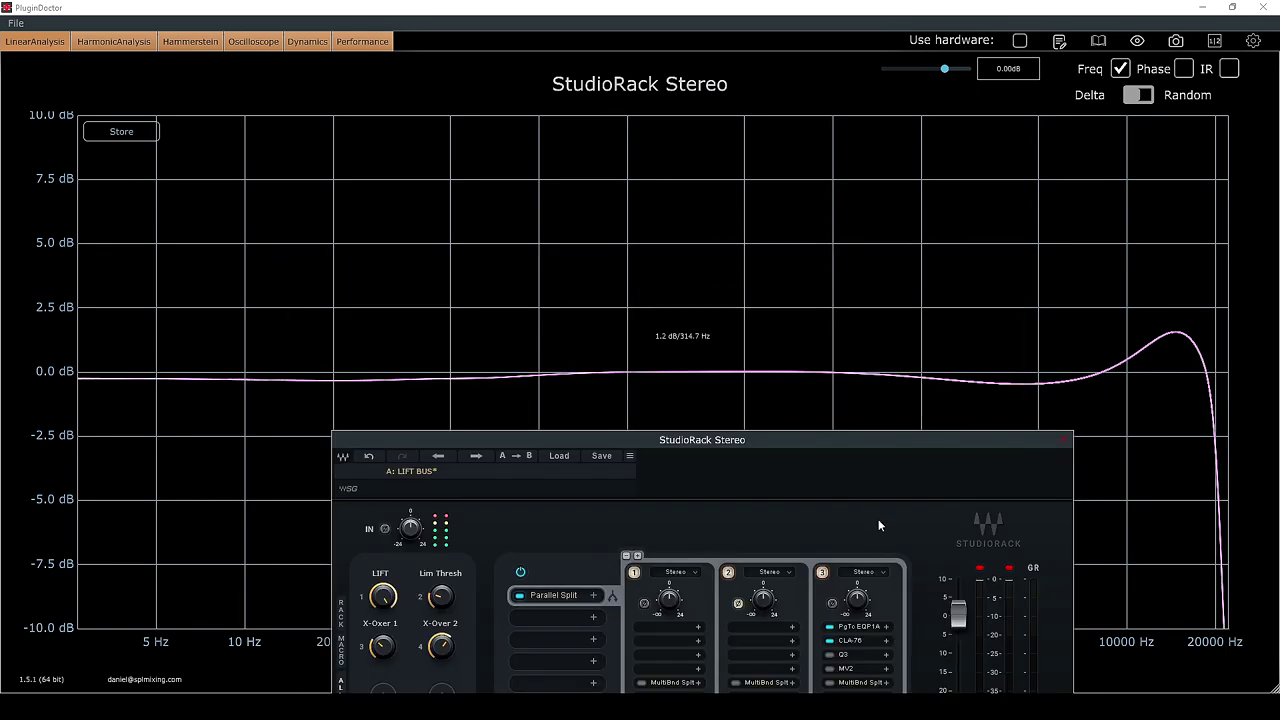
pyautogui.click(847, 644)
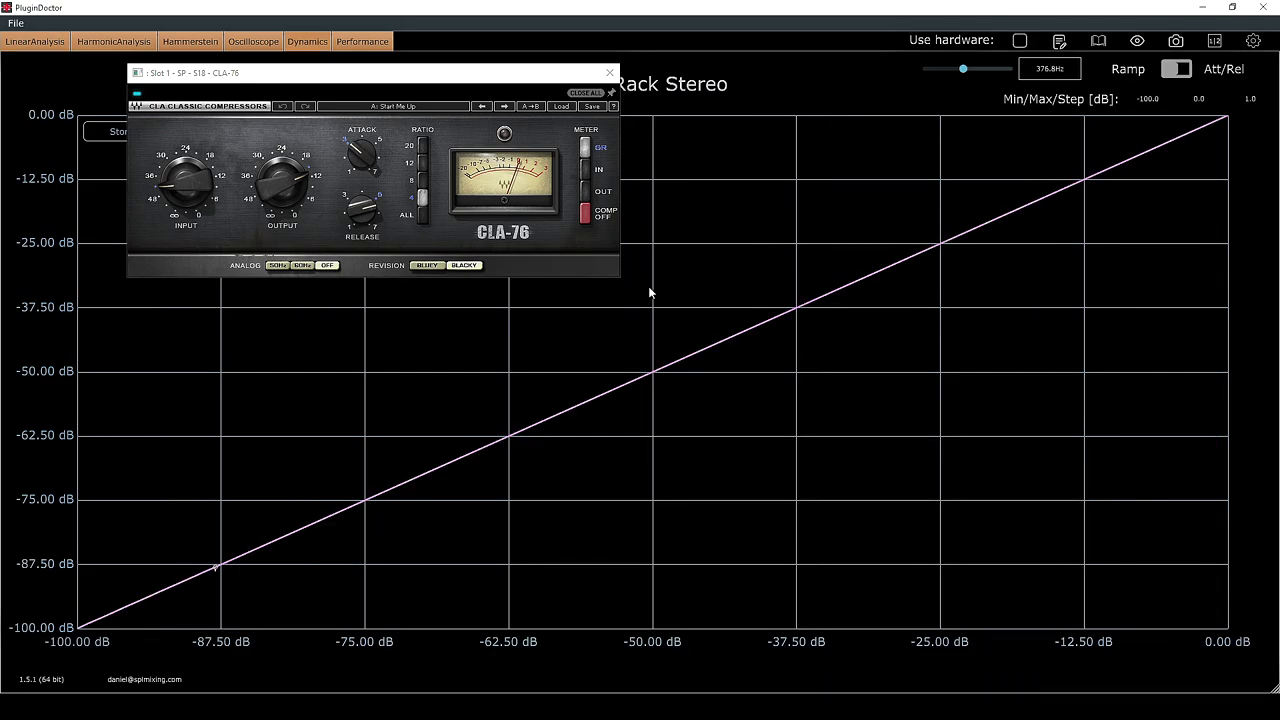
# - Return to the frequency response, hide the CLA-76, reposition StudioRack beneath the curve, and enable the third chain's Q3
pyautogui.click(1138, 42)
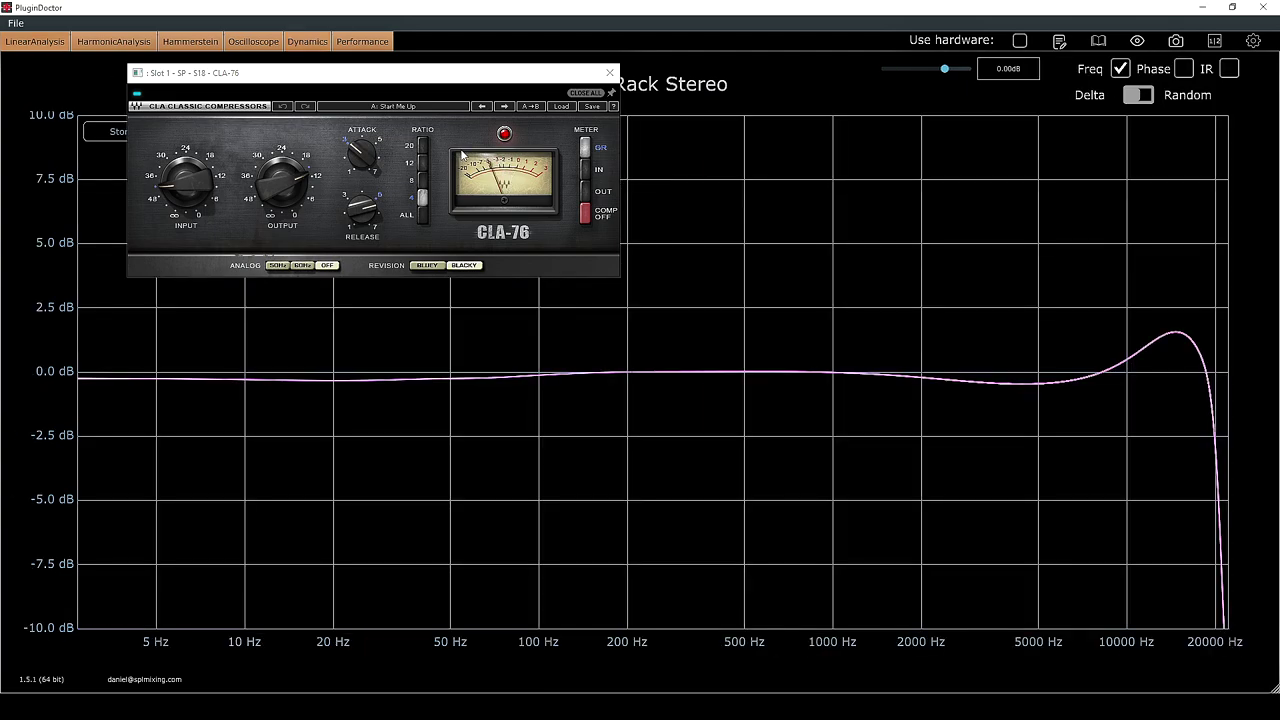
pyautogui.click(1137, 41)
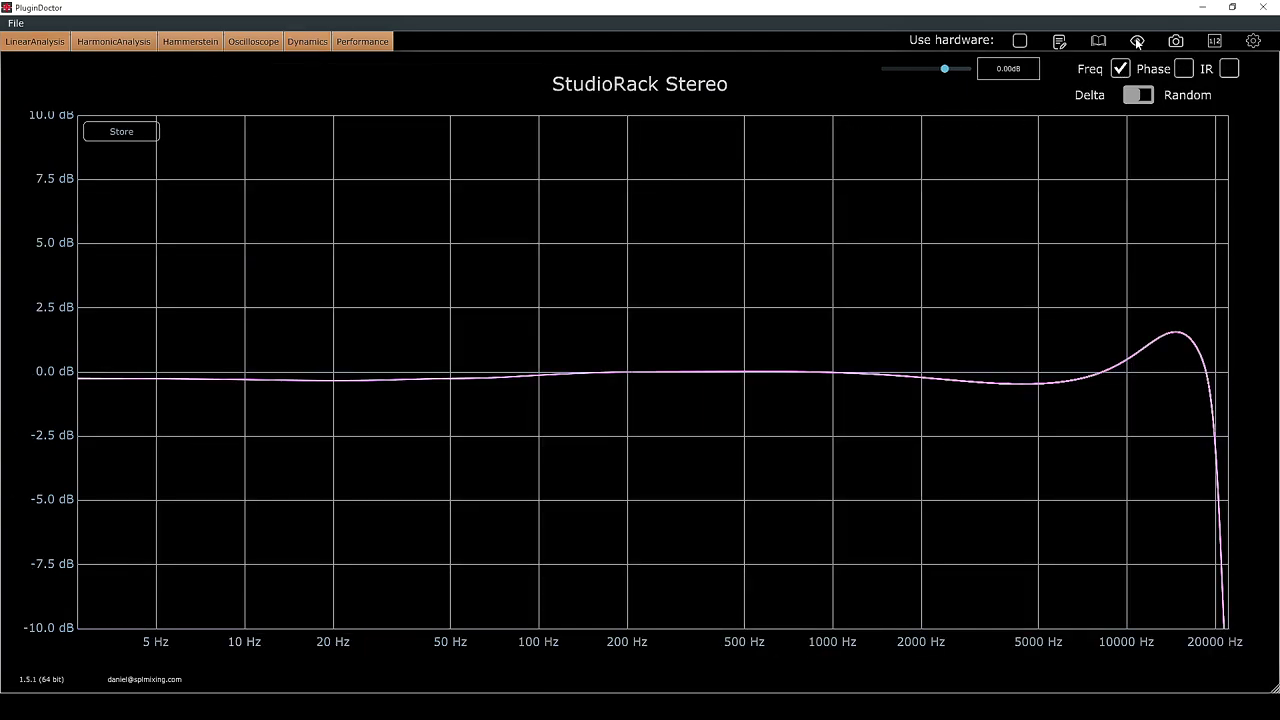
pyautogui.click(1137, 41)
pyautogui.moveTo(564, 80); pyautogui.dragTo(745, 452)
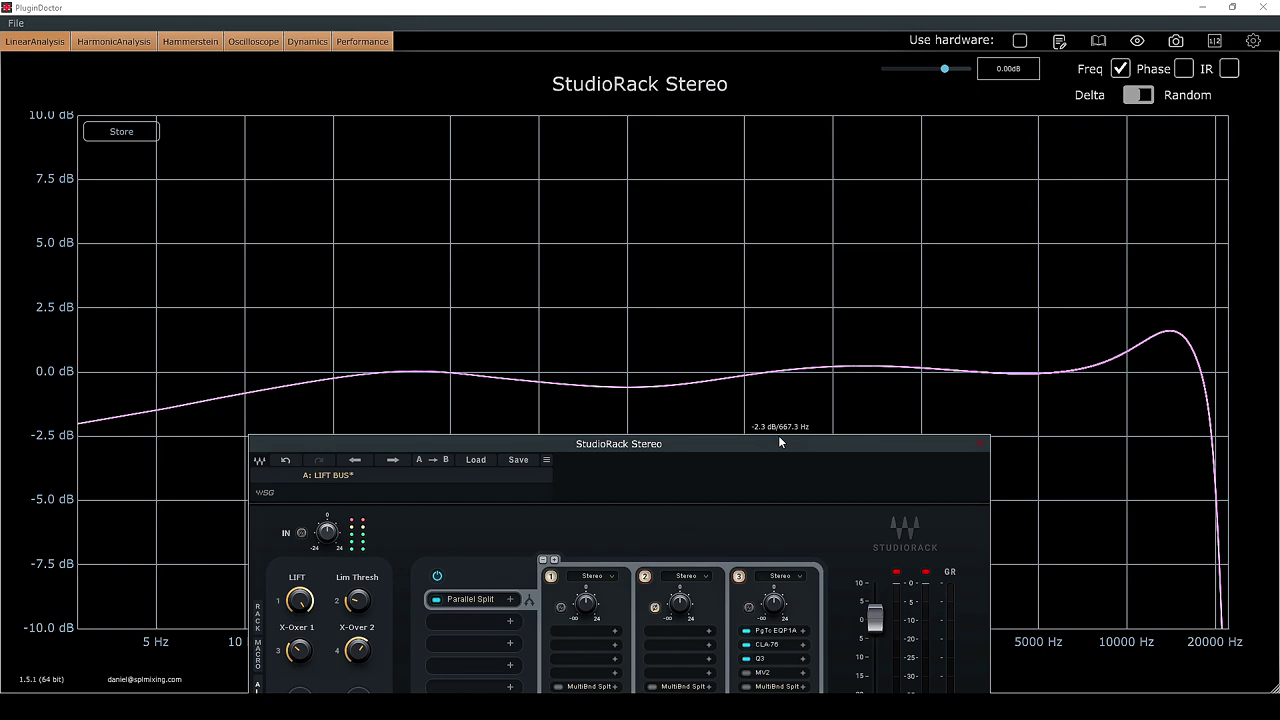
# - Reposition StudioRack, examine the phase response, and return to the frequency response
pyautogui.moveTo(781, 447); pyautogui.dragTo(732, 250)
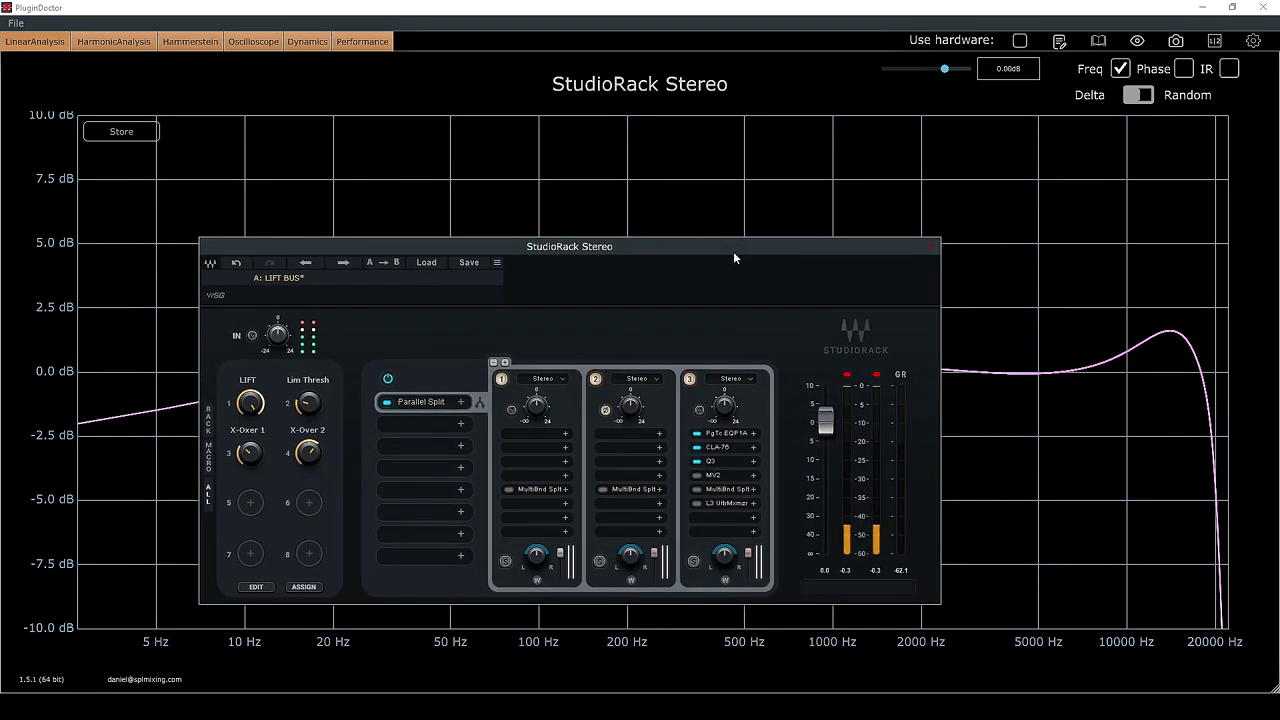
pyautogui.click(1184, 68)
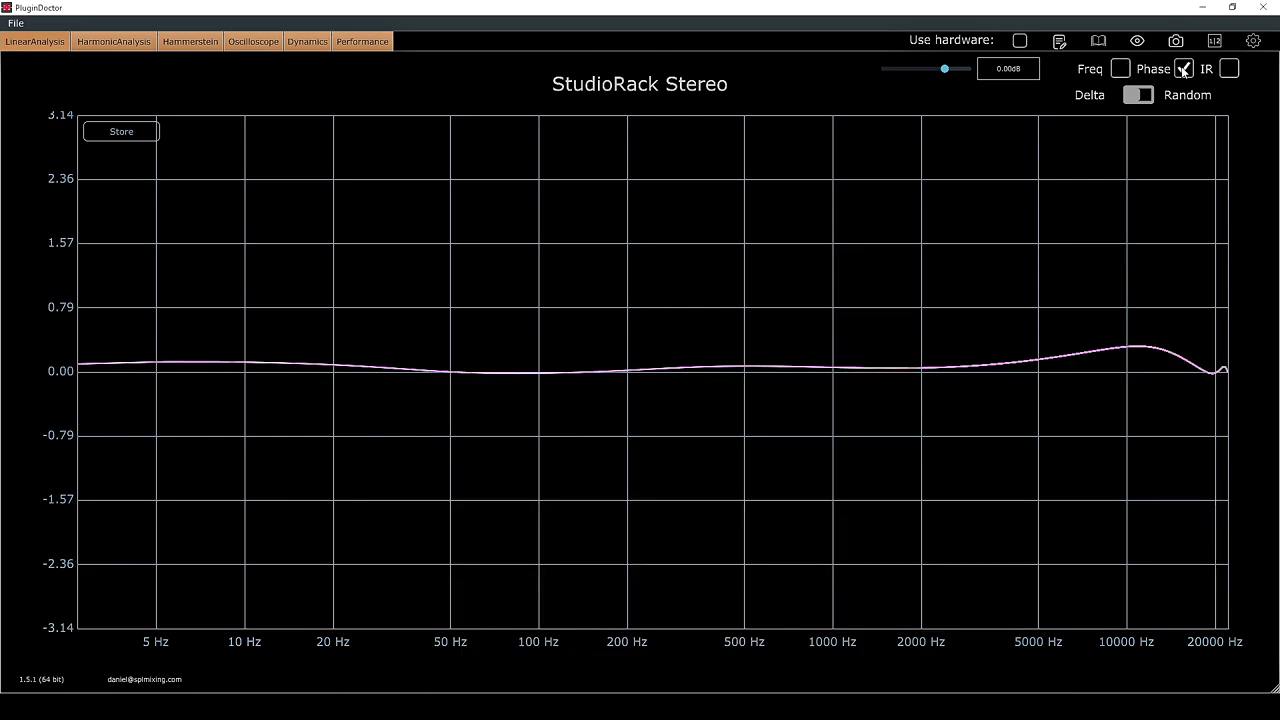
pyautogui.click(1120, 68)
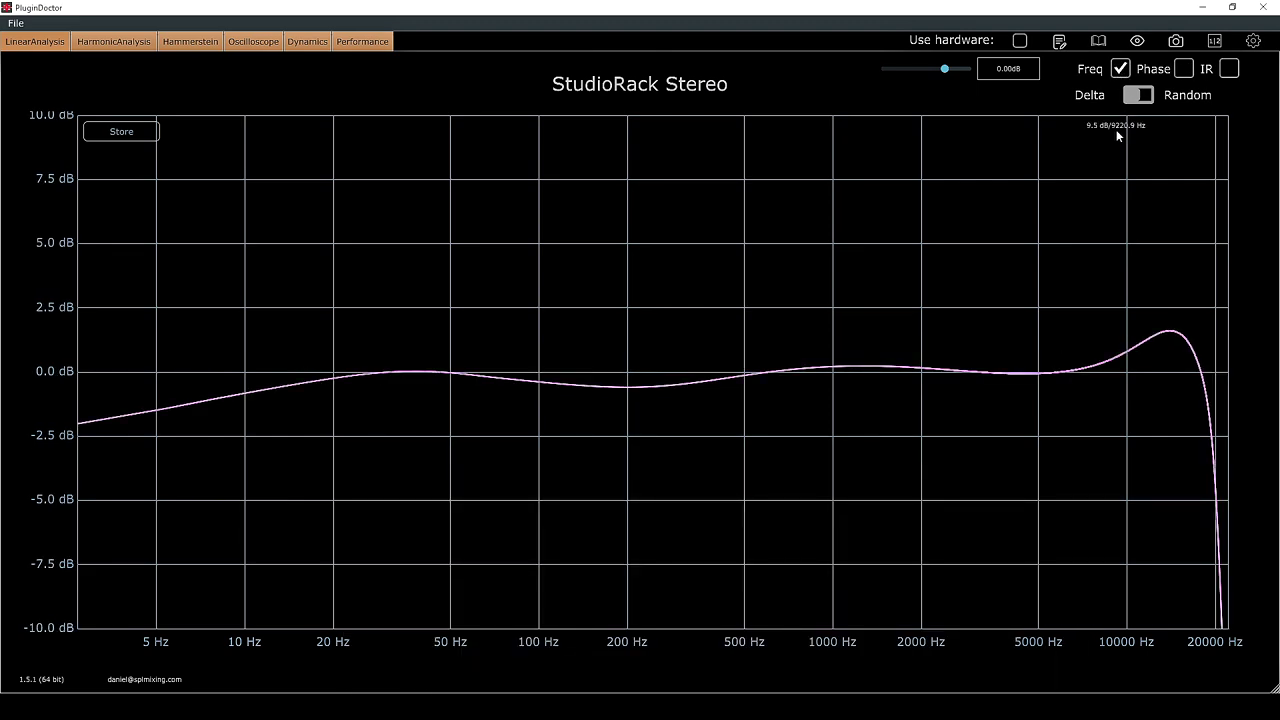
# - Enable the MV2 in the third chain and move StudioRack below the frequency curve
pyautogui.click(1137, 40)
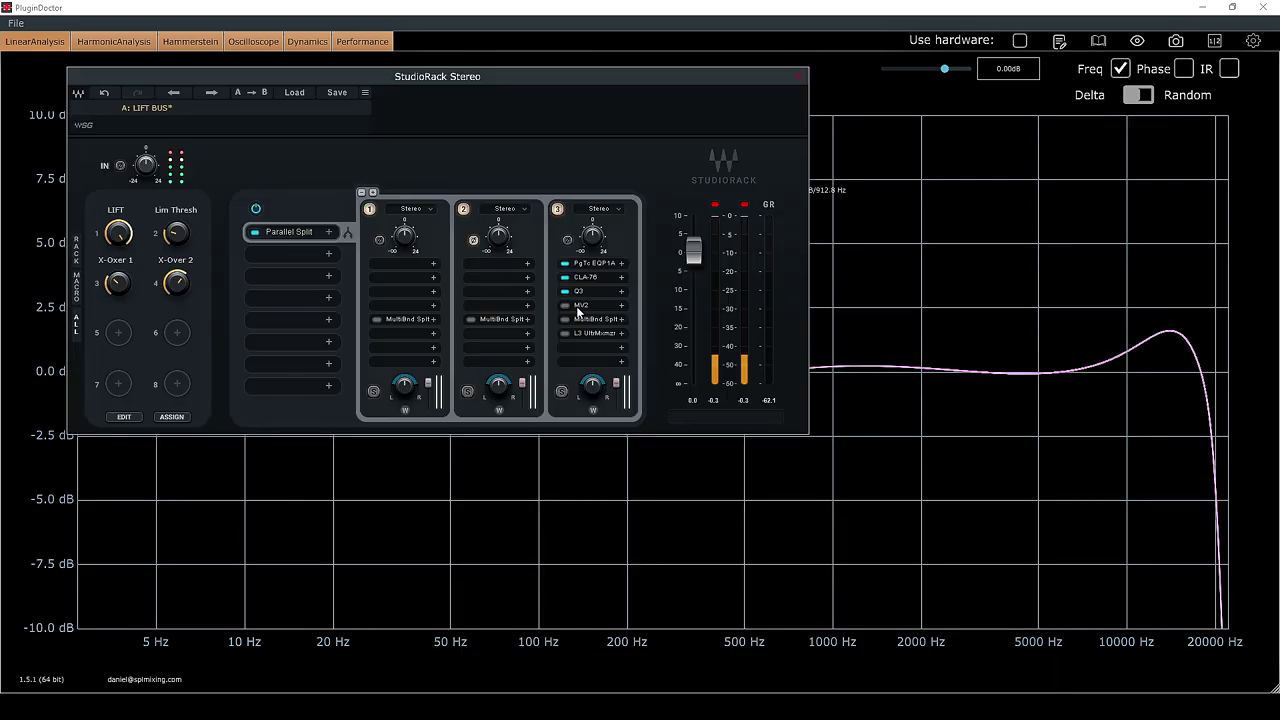
pyautogui.click(564, 306)
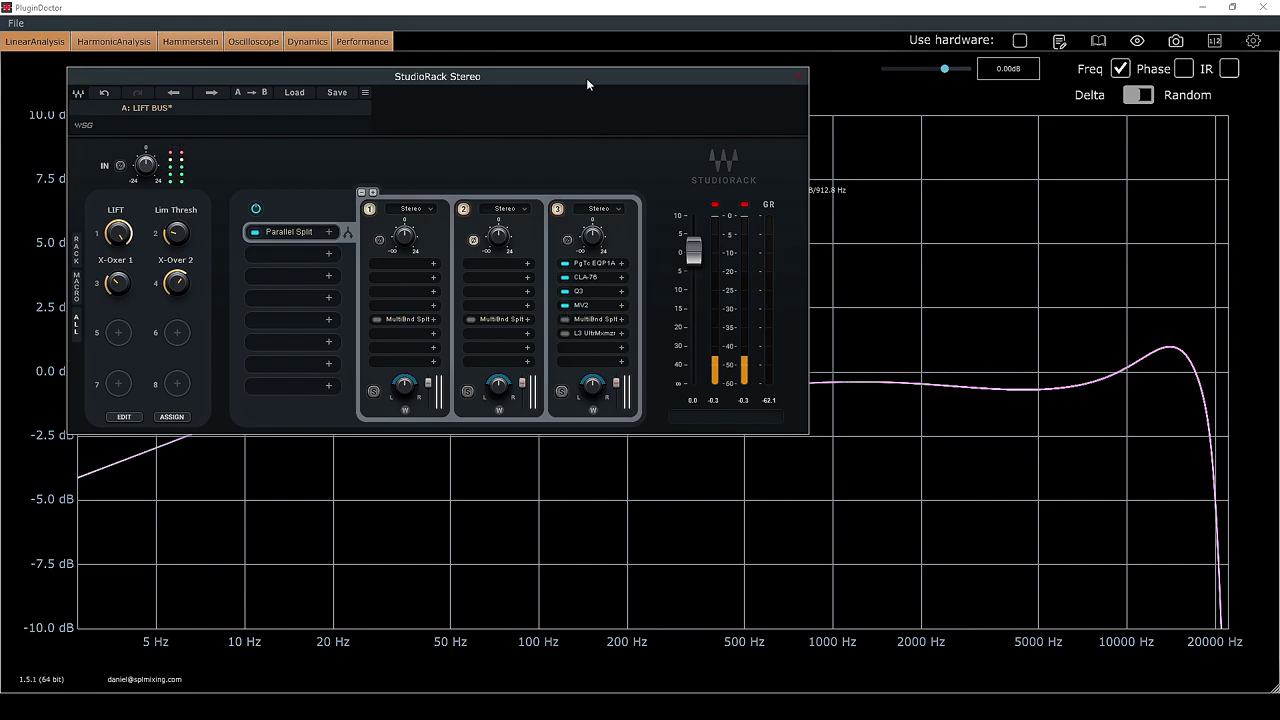
pyautogui.moveTo(586, 78); pyautogui.dragTo(709, 512)
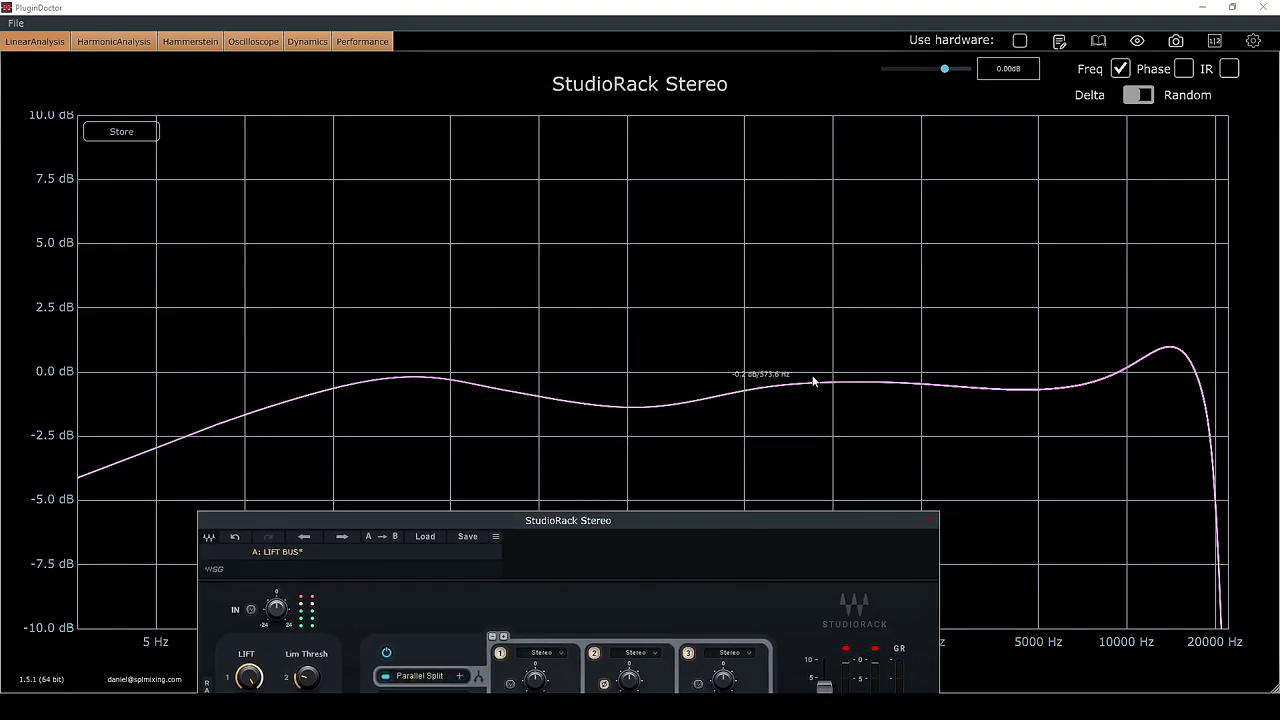
# - Show the dynamics graph and enable the Multiband Split in all three chains
pyautogui.click(307, 41)
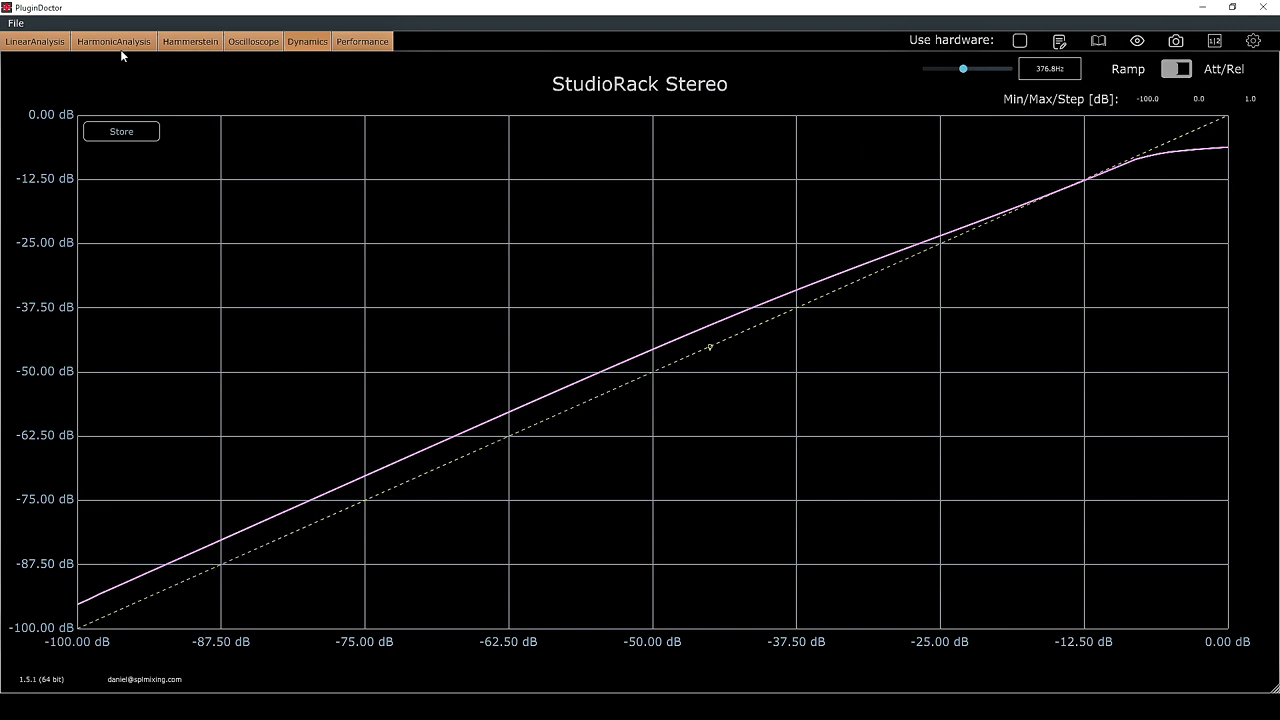
pyautogui.click(1138, 42)
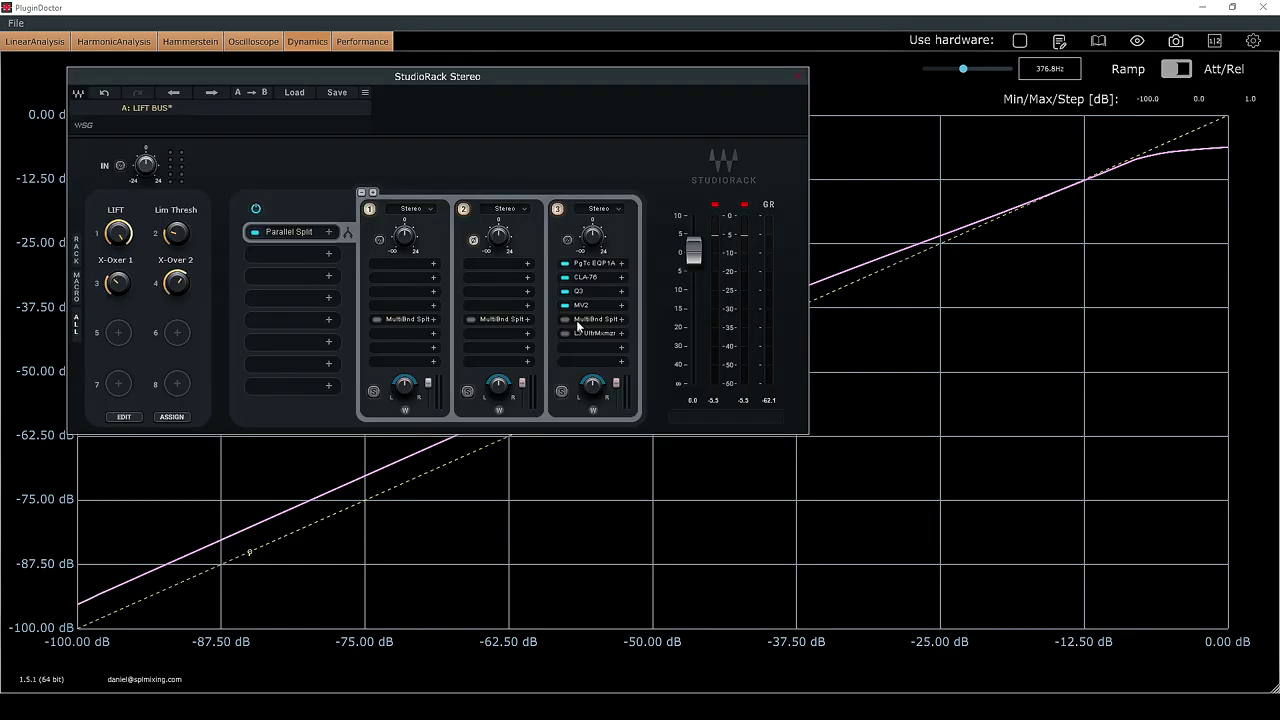
pyautogui.click(565, 319)
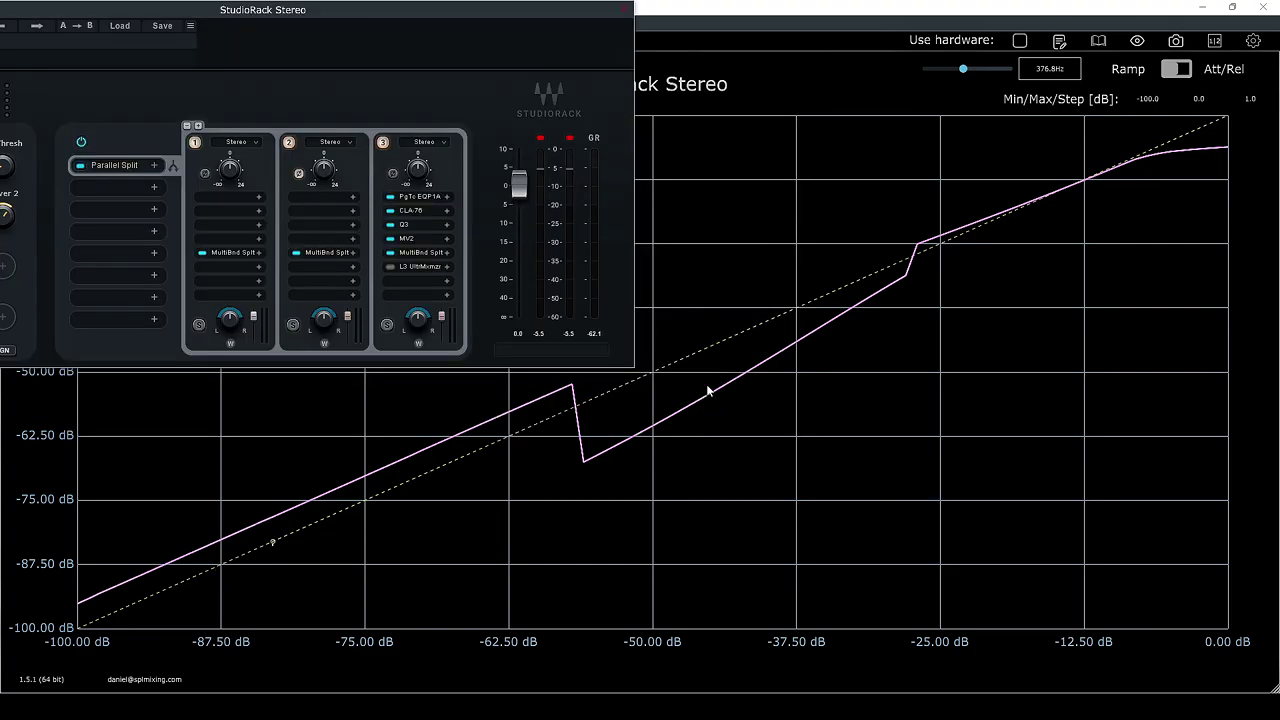
# - Open the third chain's Multiband Split and its middle-band PuigChild 670, and set the dynamics test frequency to 2619 Hz
pyautogui.click(414, 256)
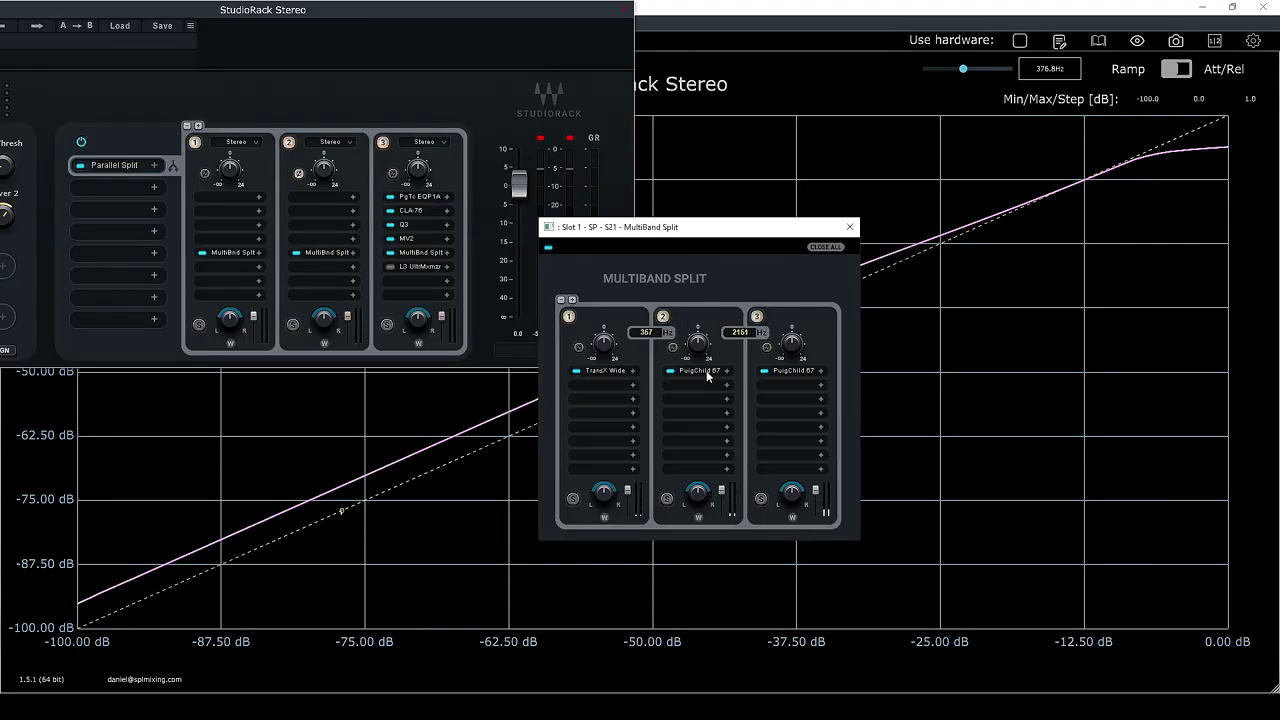
pyautogui.click(702, 371)
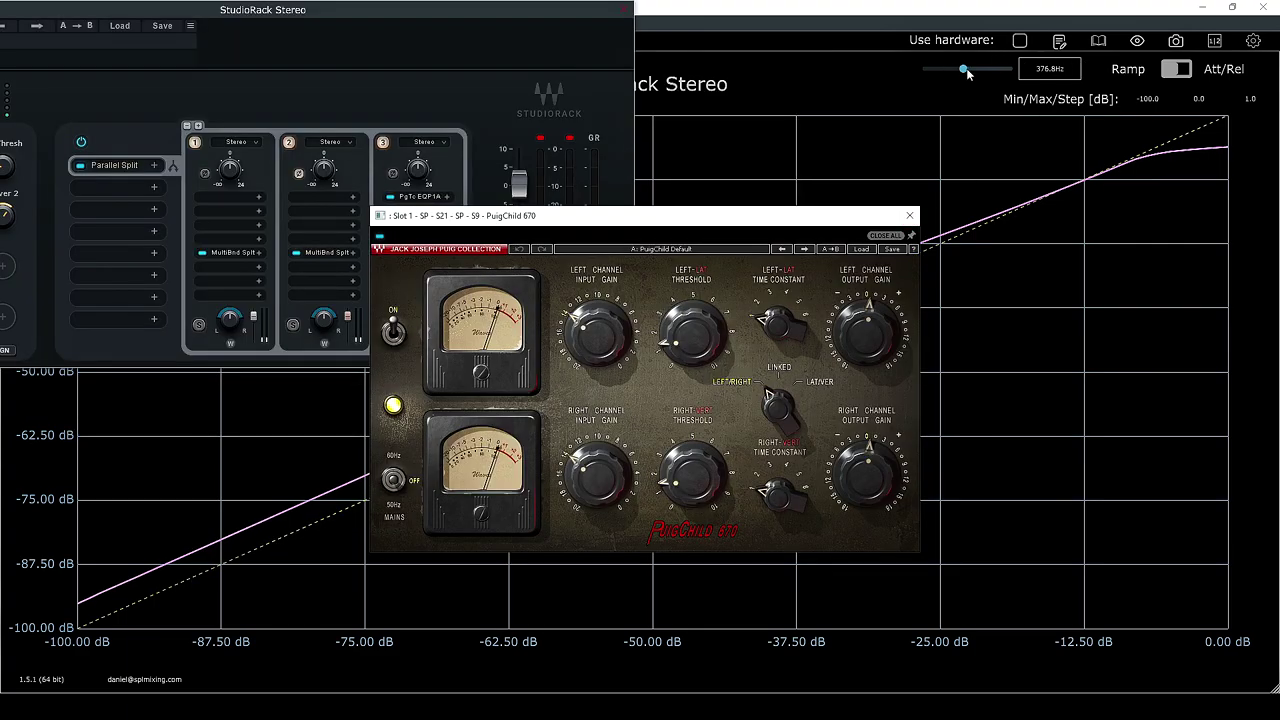
pyautogui.moveTo(963, 69); pyautogui.dragTo(990, 69)
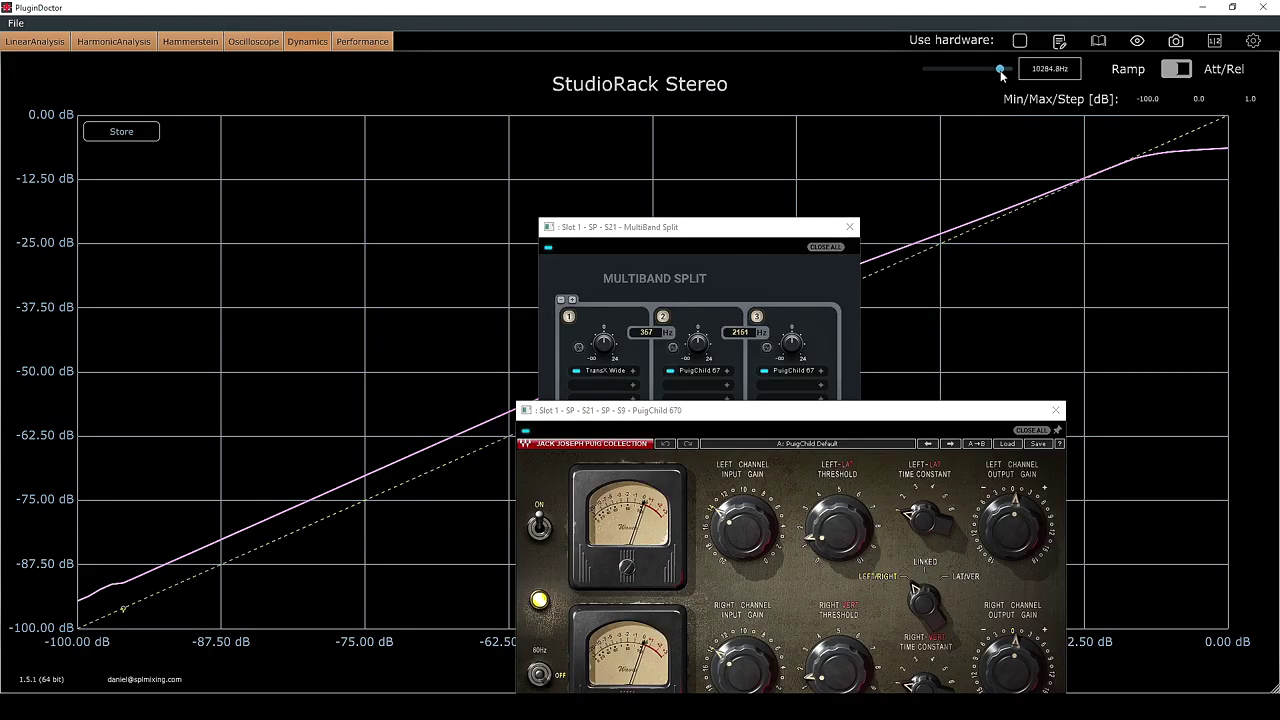
pyautogui.moveTo(999, 69); pyautogui.dragTo(982, 69)
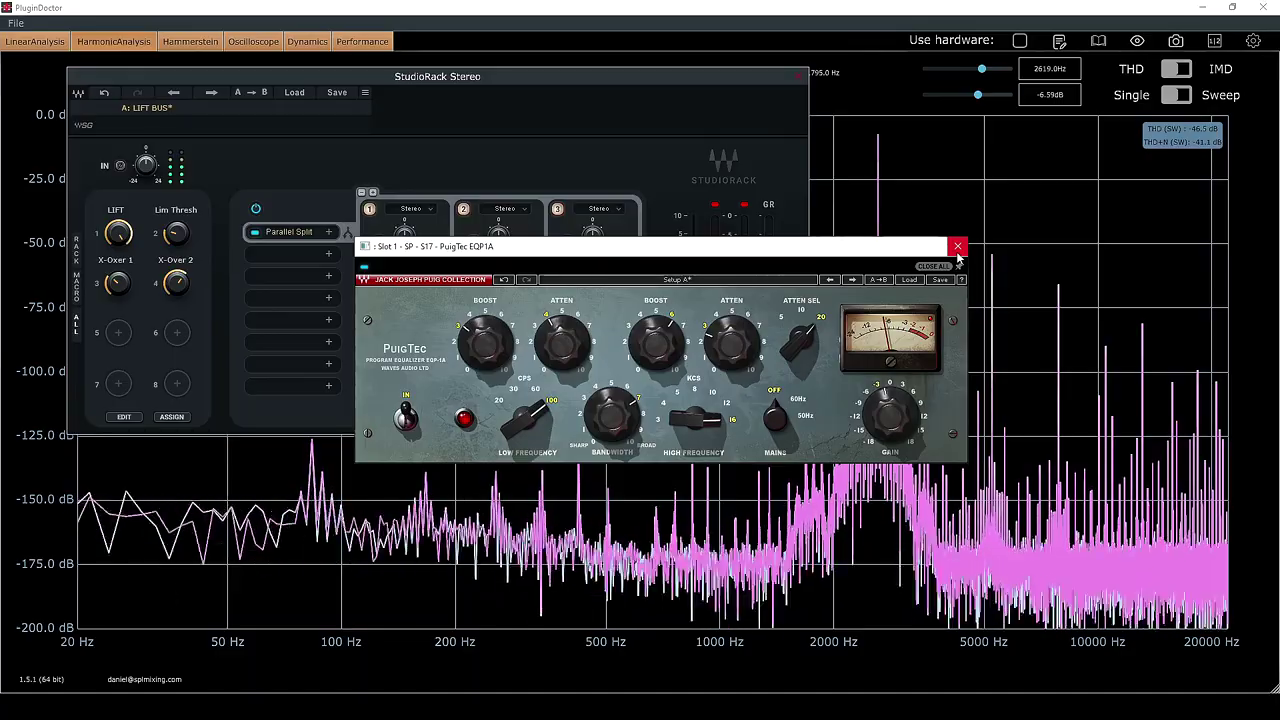
# - Close the PuigTec EQP1A window and examine the settings of the third chain's CLA-76
pyautogui.click(957, 247)
pyautogui.click(586, 278)
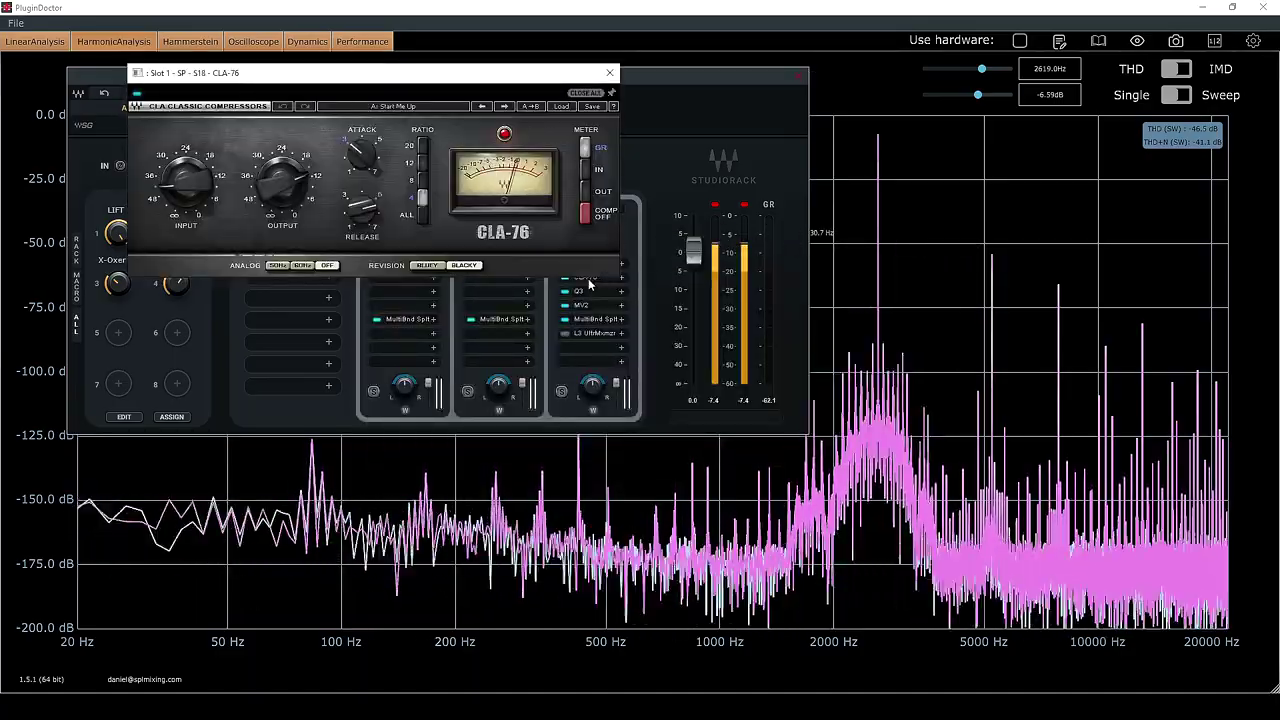
pyautogui.click(609, 72)
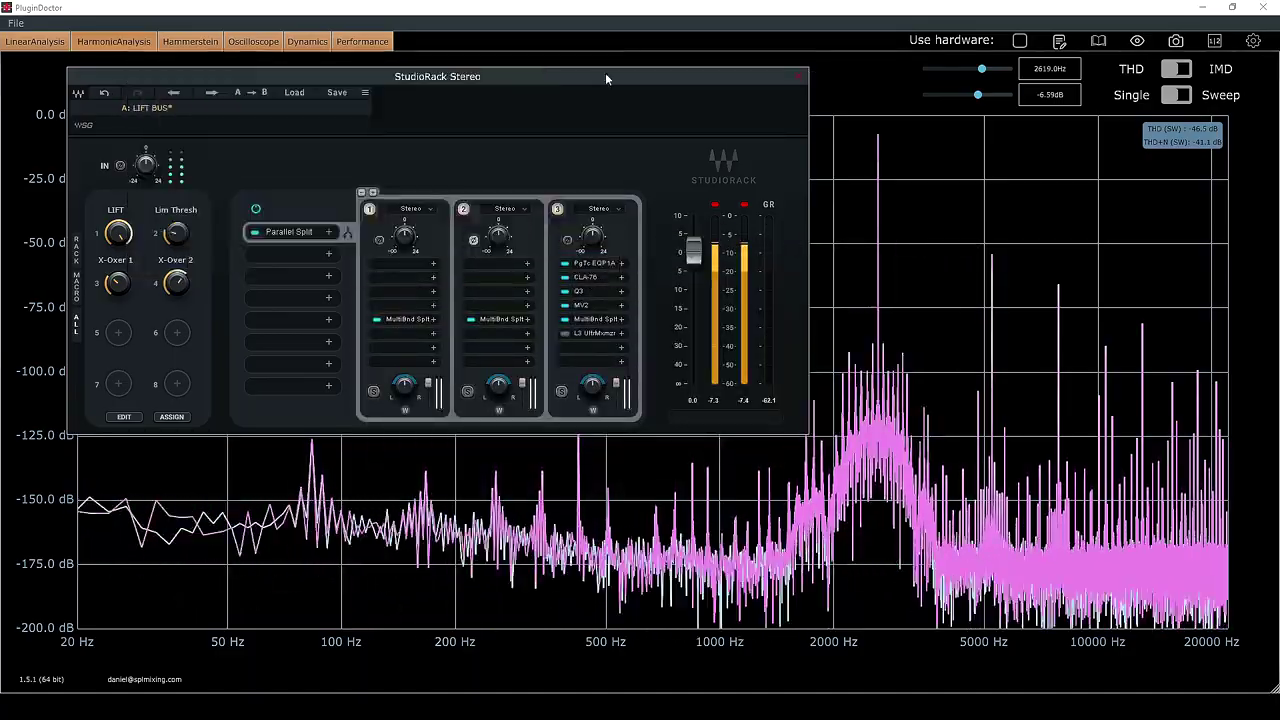
# - Examine the third chain's L3 UltraMaximizer over the frequency response, with StudioRack hidden, and close its window
pyautogui.click(592, 334)
pyautogui.click(798, 75)
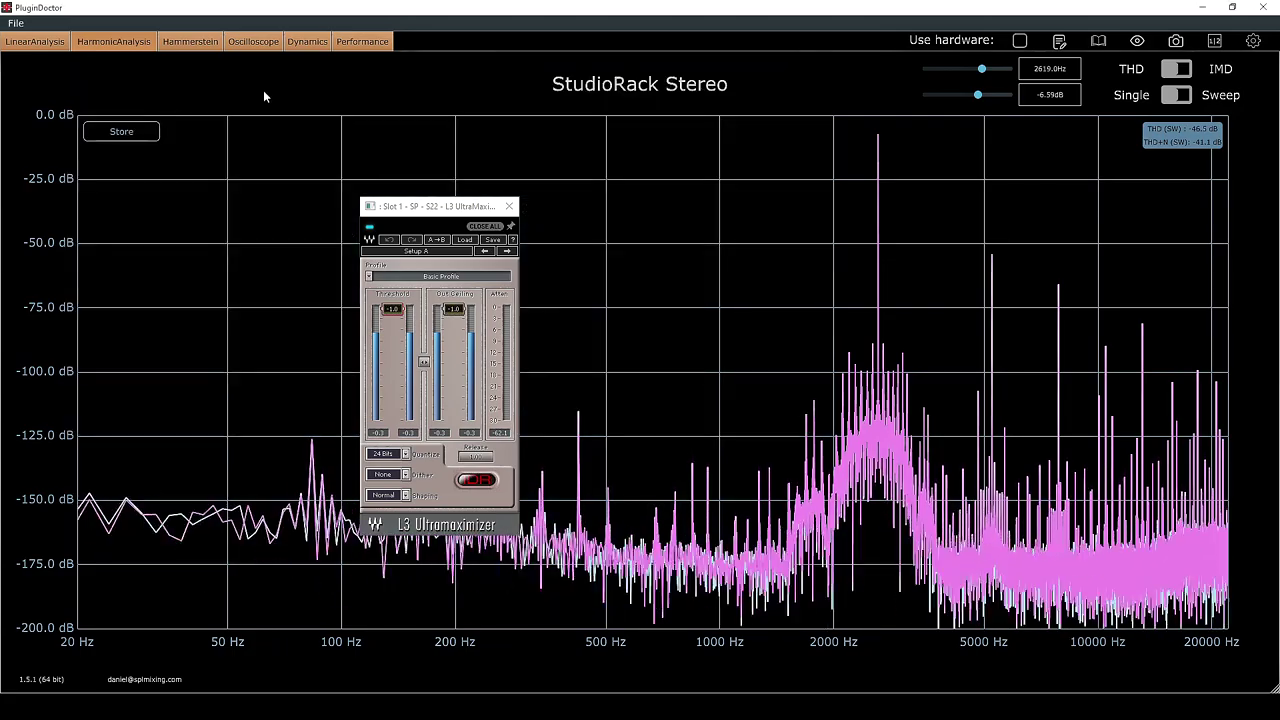
pyautogui.click(34, 41)
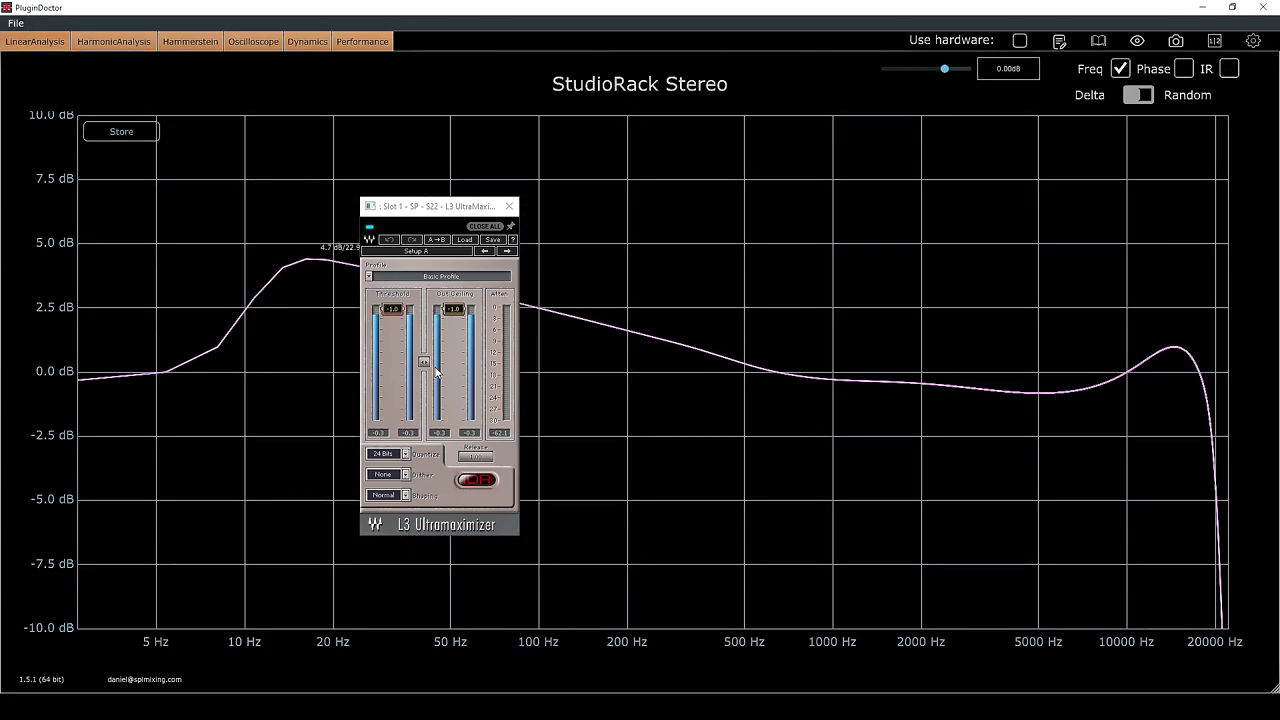
pyautogui.click(507, 208)
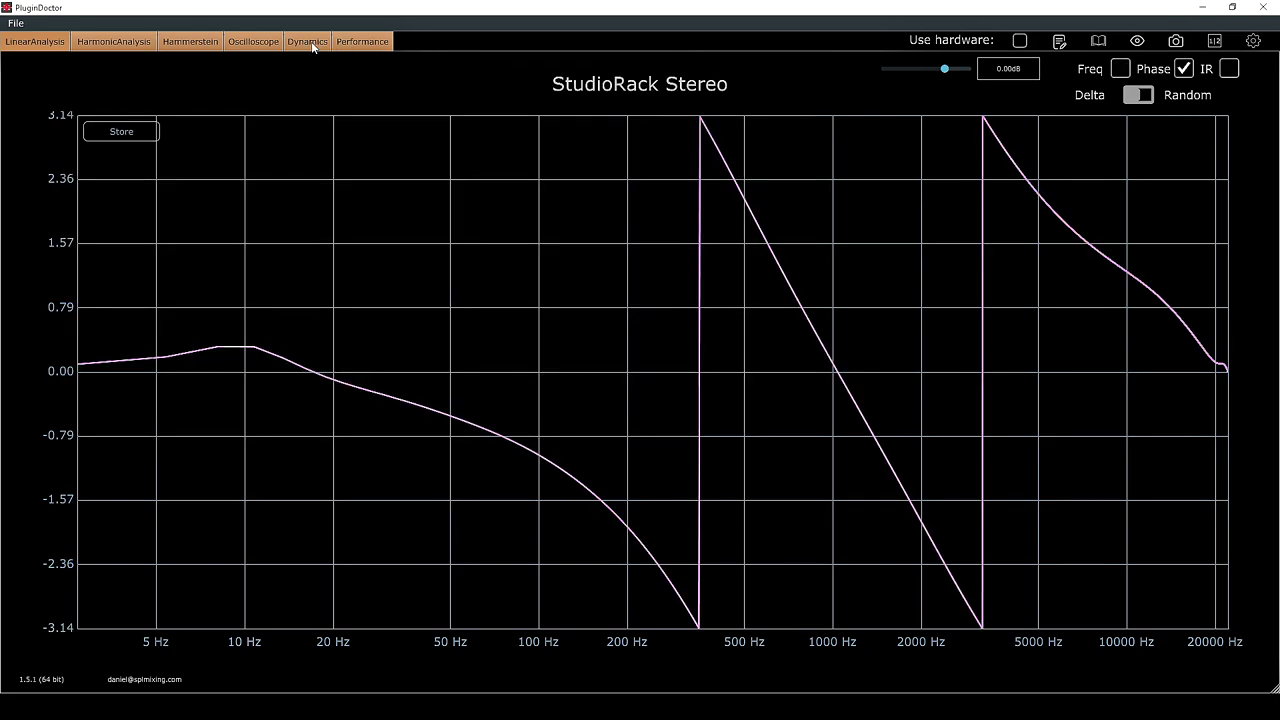
# - Examine the dynamics ramp and the attack/release envelope, and change the test frequency to 3668.7 Hz
pyautogui.click(310, 44)
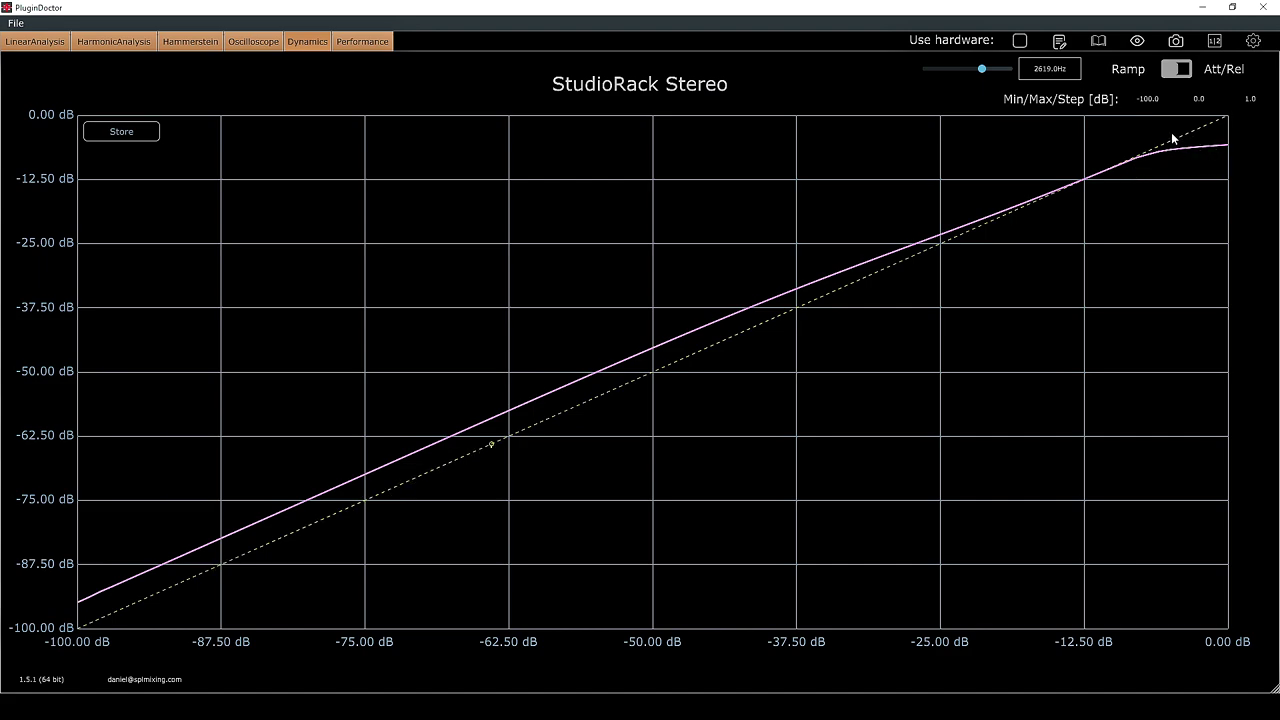
pyautogui.click(1180, 71)
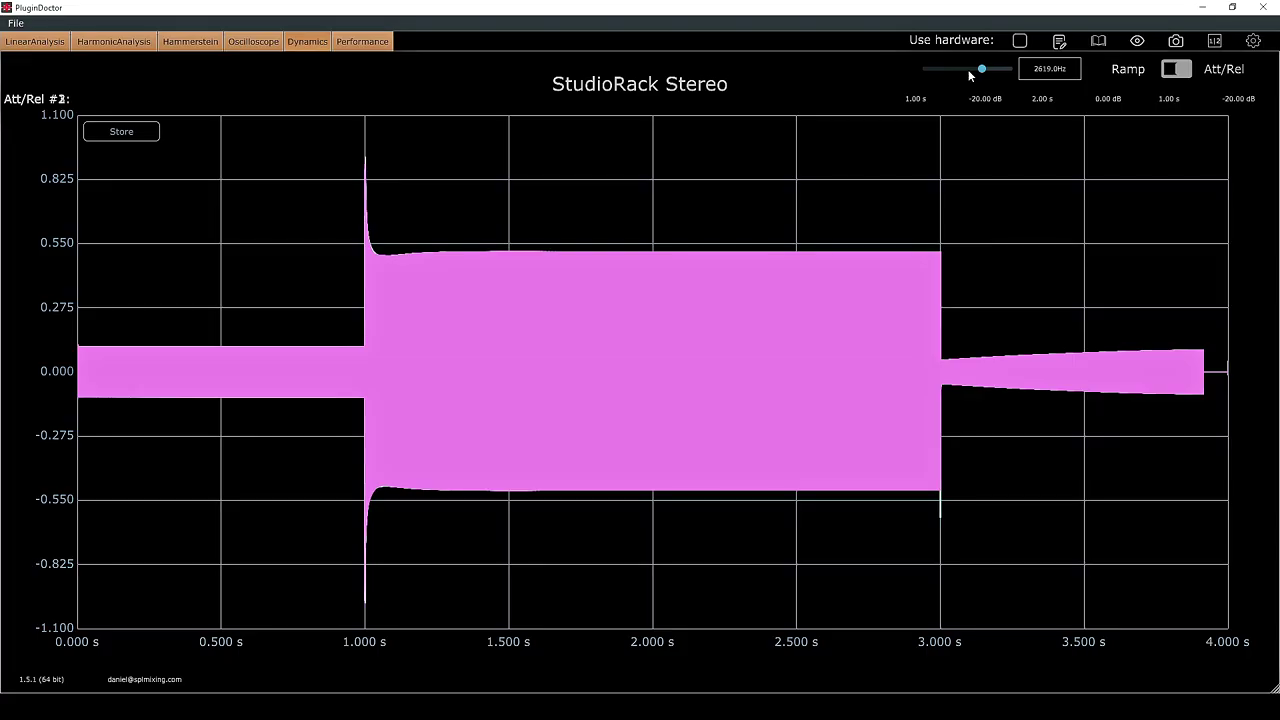
pyautogui.moveTo(968, 70); pyautogui.dragTo(948, 76)
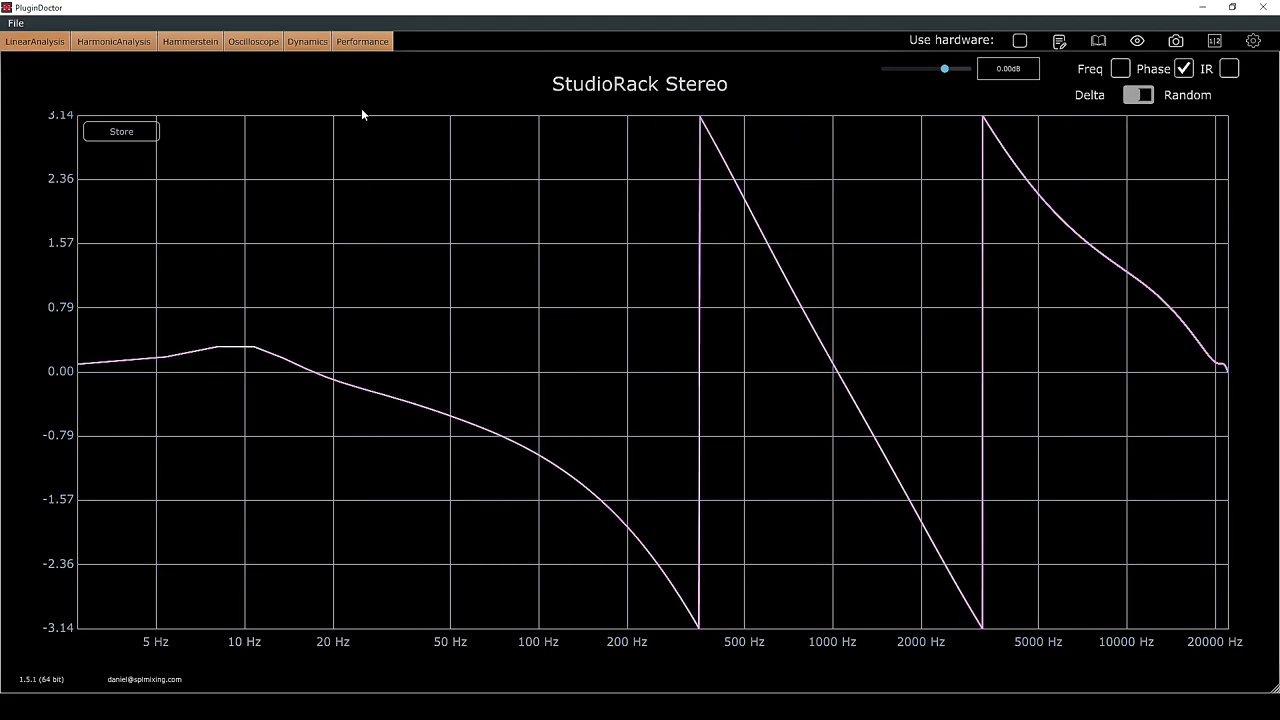
# - Enable the L3 UltraMaximizer in the third chain and toggle the second chain's Multiband Split off and on
pyautogui.click(1137, 41)
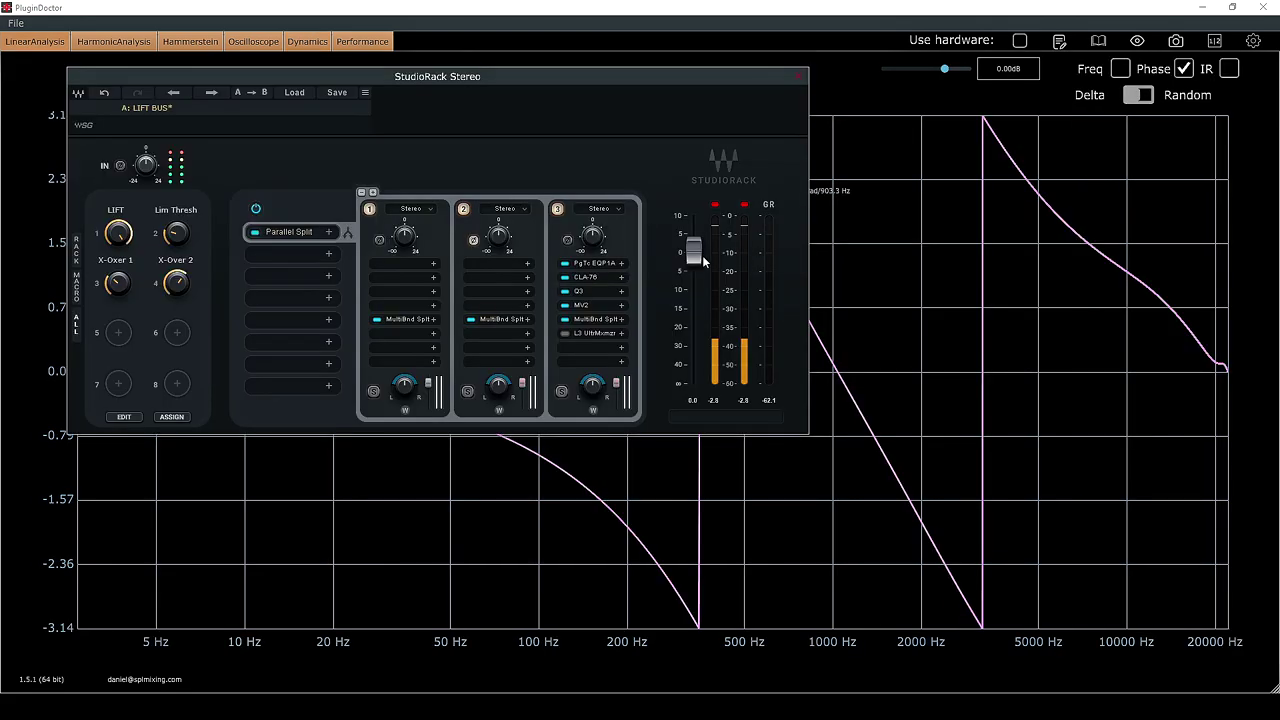
pyautogui.click(565, 334)
pyautogui.click(470, 321)
pyautogui.click(470, 321)
pyautogui.click(470, 321)
pyautogui.click(471, 321)
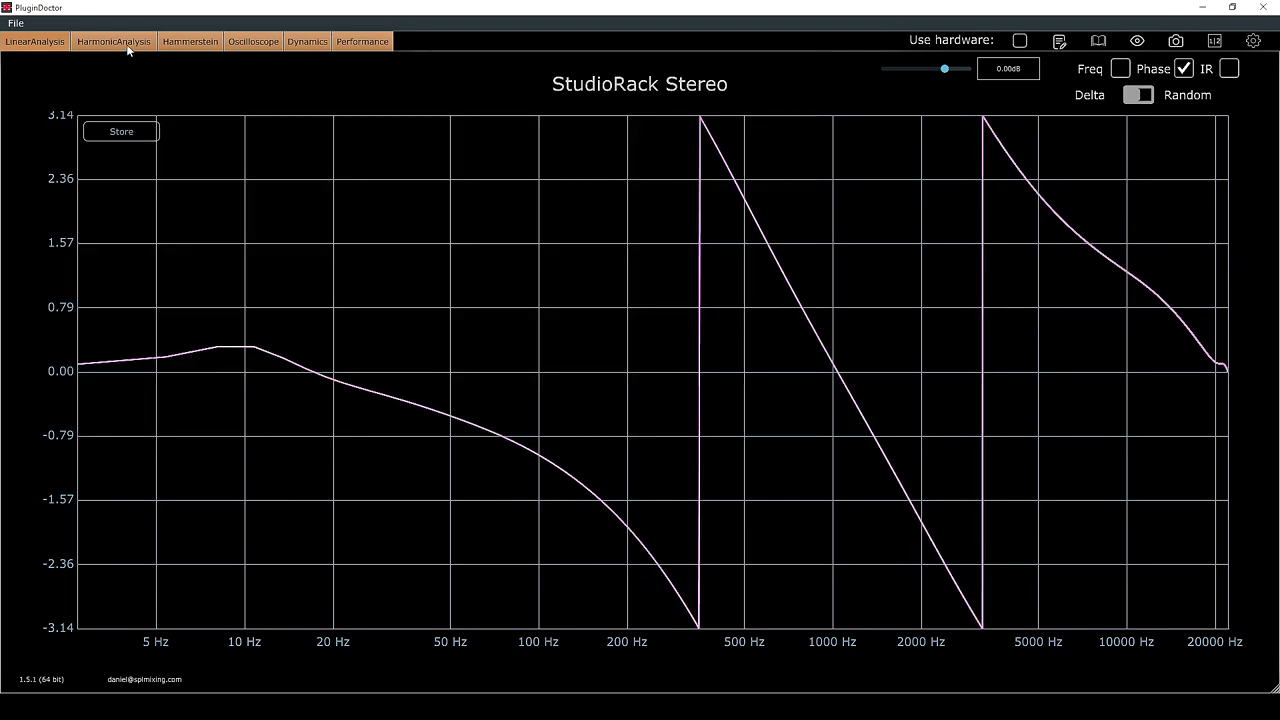
# - Review the harmonic analysis and dynamics graphs, and run the performance measurement
pyautogui.click(130, 46)
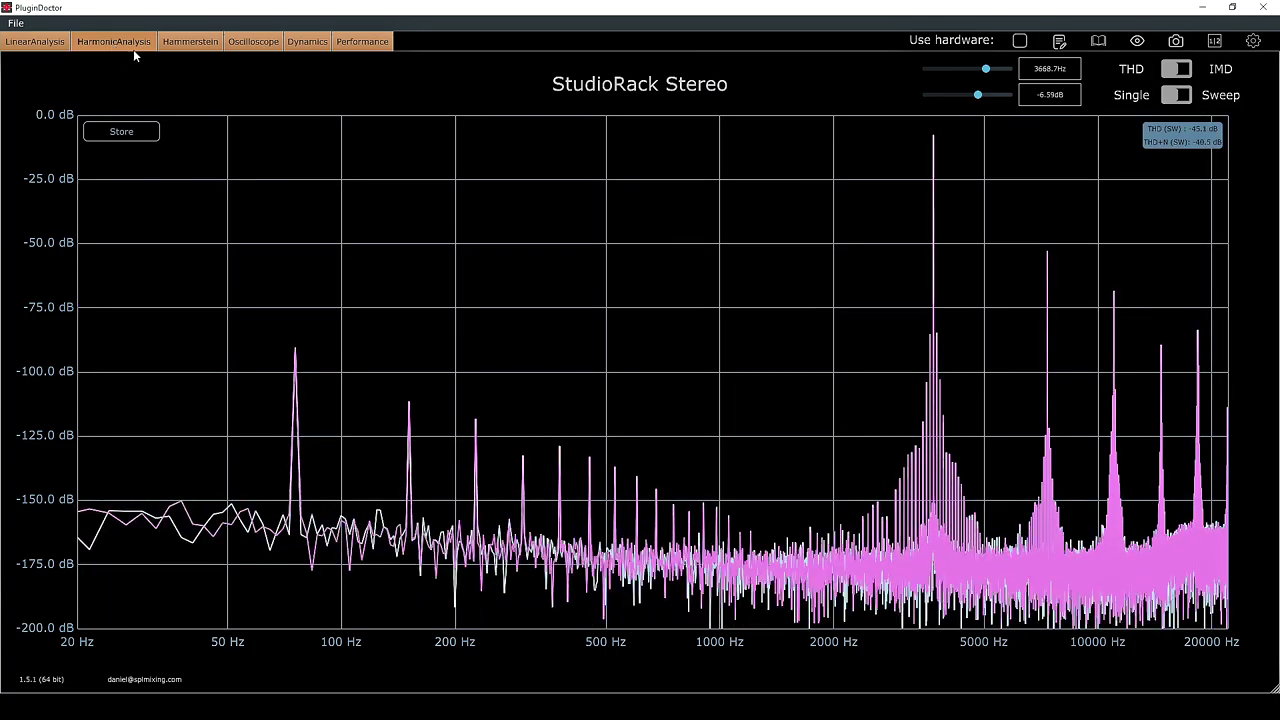
pyautogui.click(307, 46)
pyautogui.click(358, 42)
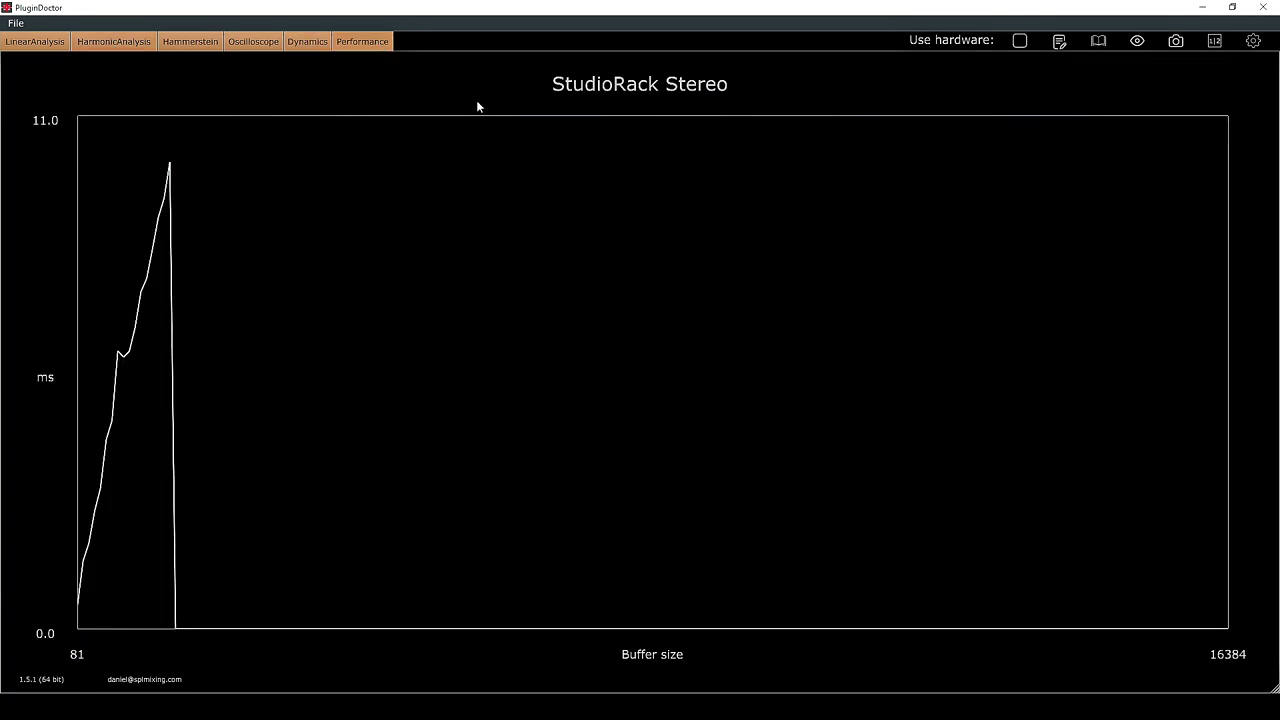